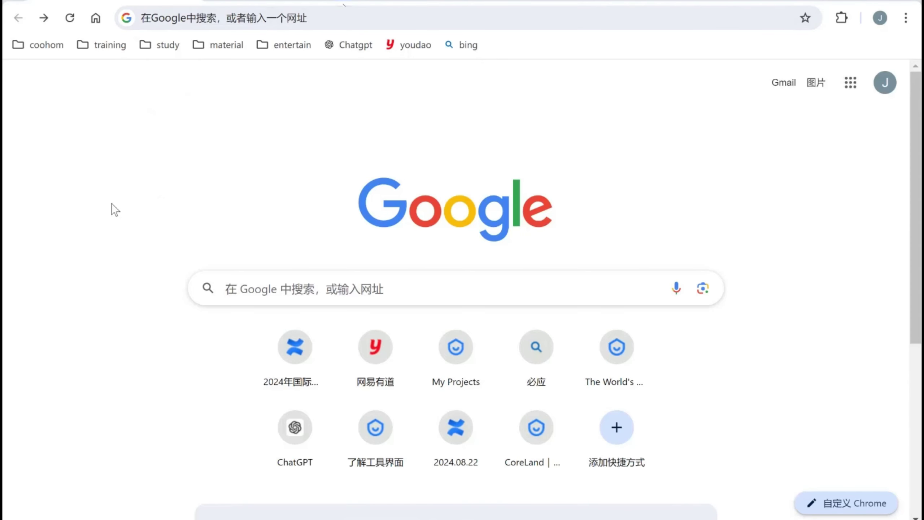
- Load coohom.com in Chrome and check that the site language is English
click(199, 19)
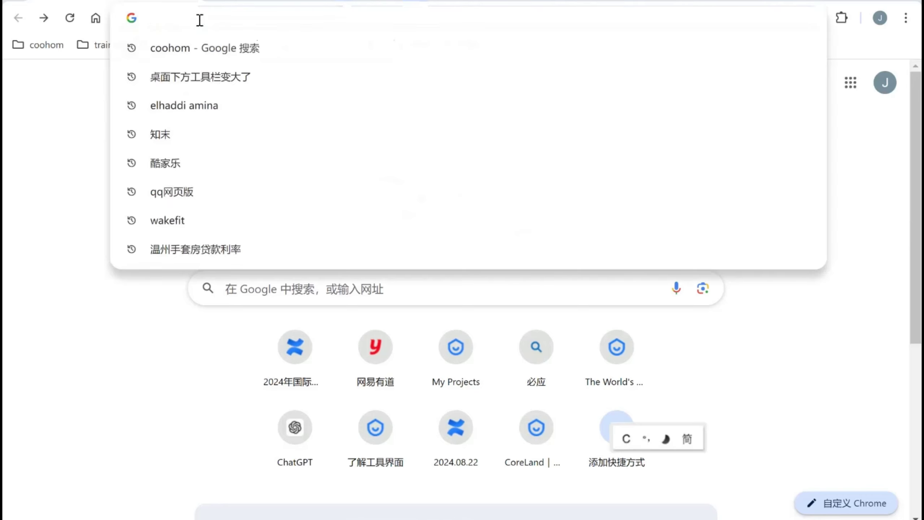
text(coohom.com)
key(Return)
key(Return)
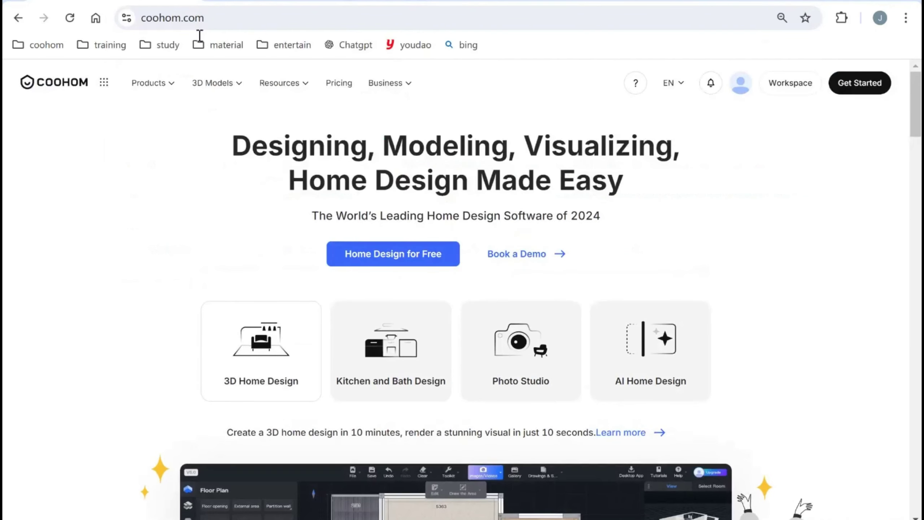
click(675, 95)
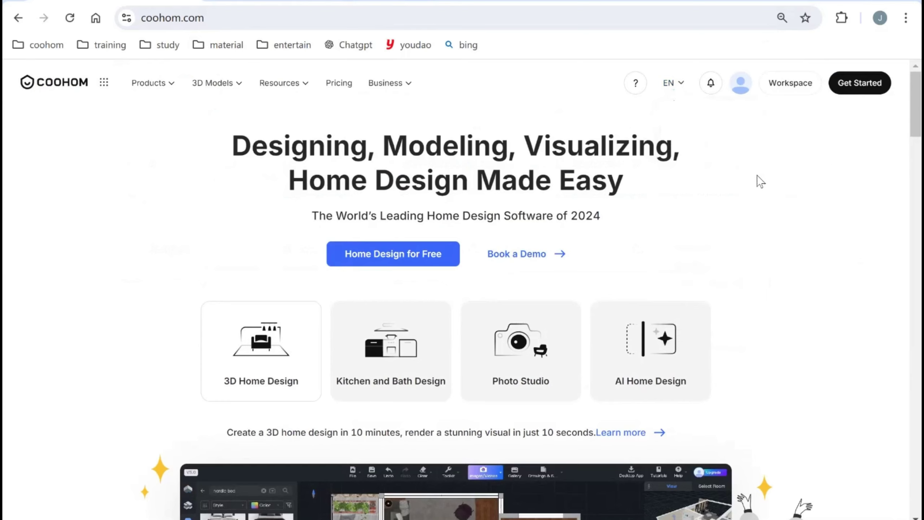
- Start a new V5.0 design by drawing a floor plan
click(846, 86)
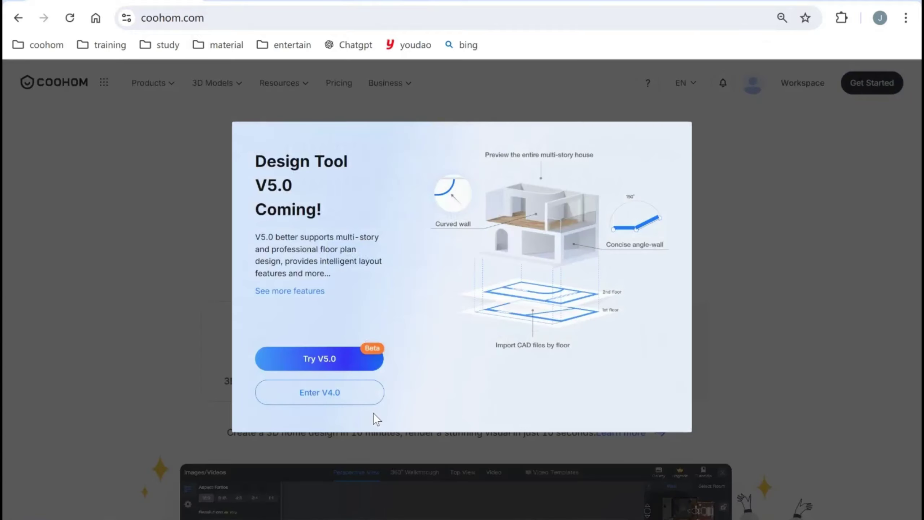
click(324, 358)
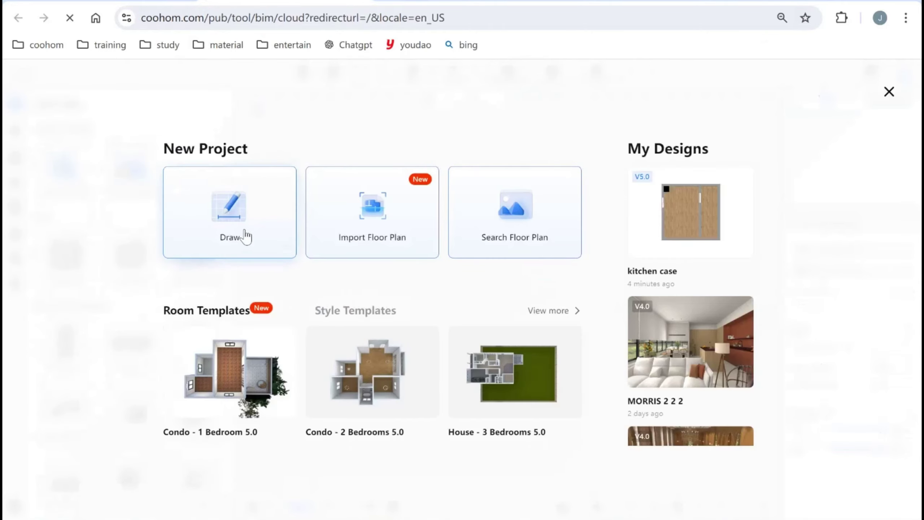
click(244, 236)
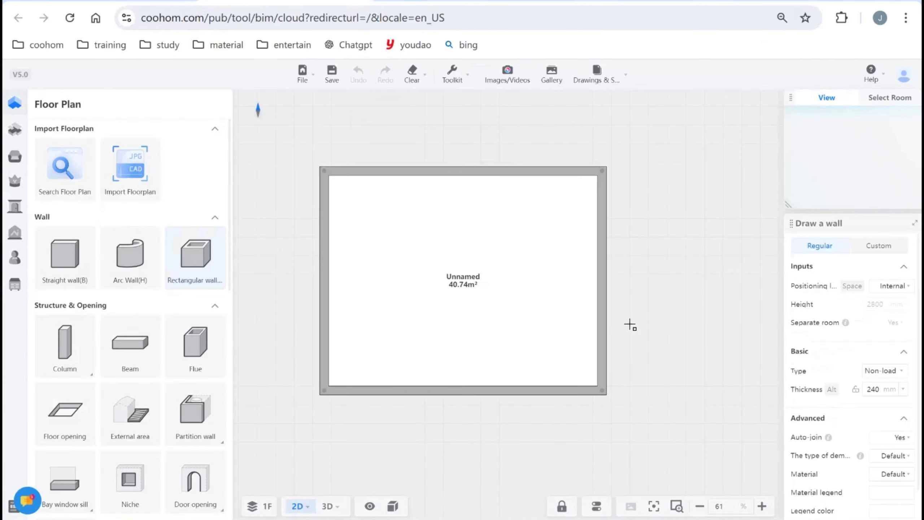
- Open the Kitchen & Bath environment from the Advanced Tool rail
mouse_move(24, 284)
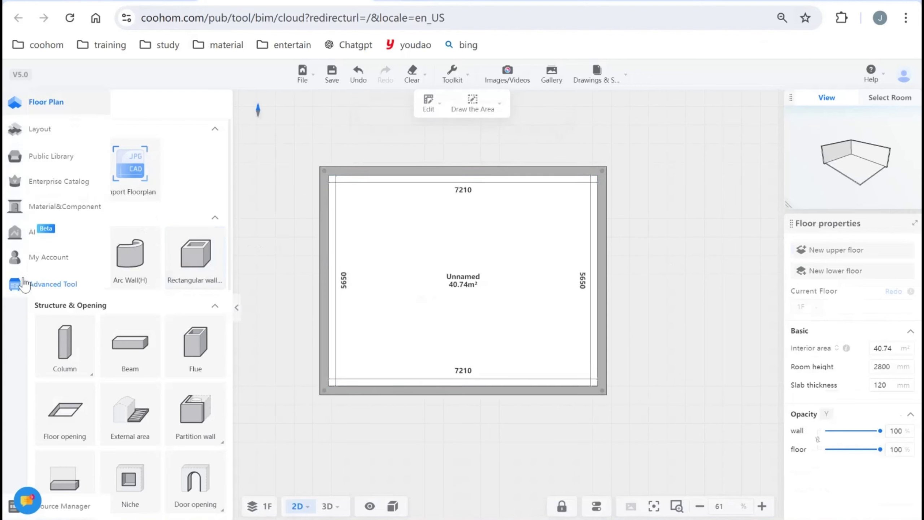
click(12, 284)
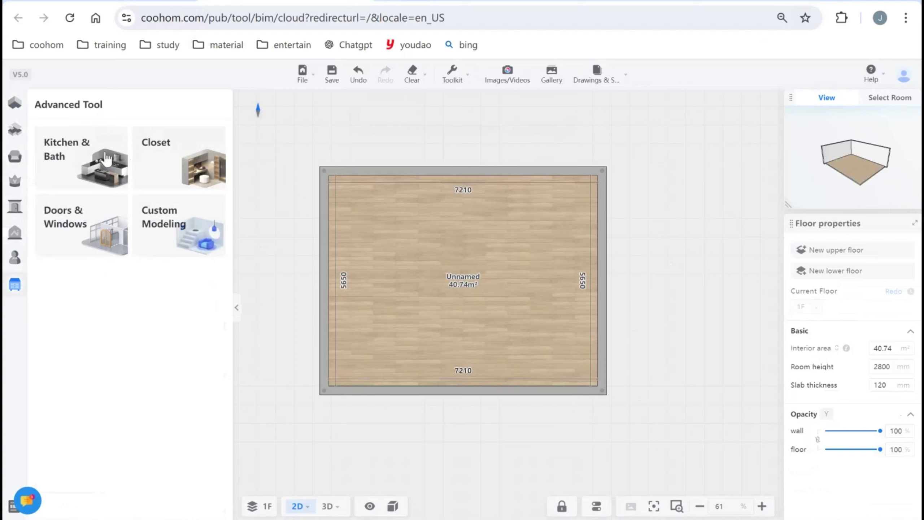
click(79, 157)
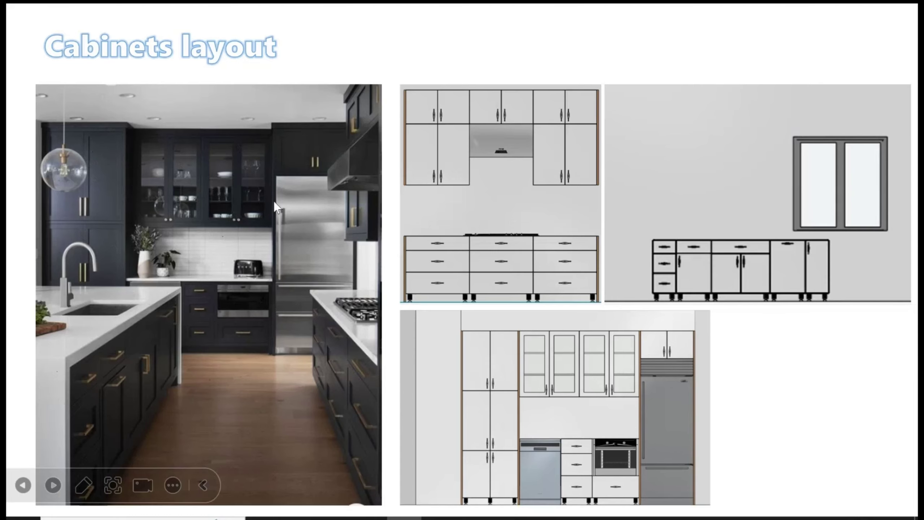
- Switch from the Cabinets layout slide back to the Coohom kitchen design in Chrome
key(super+Tab)
click(322, 130)
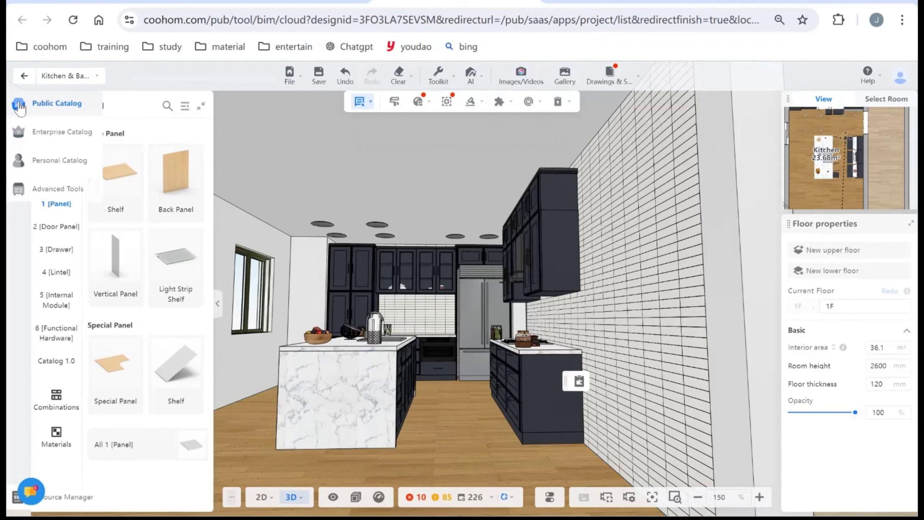
- Browse the Public Catalog to the Base Cabinet With Doors list of single-door and hinged-door units
click(55, 146)
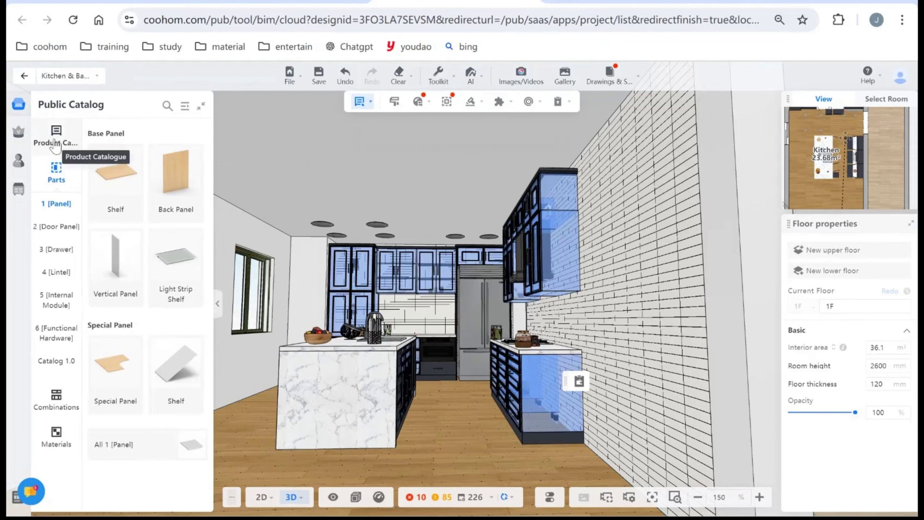
click(55, 145)
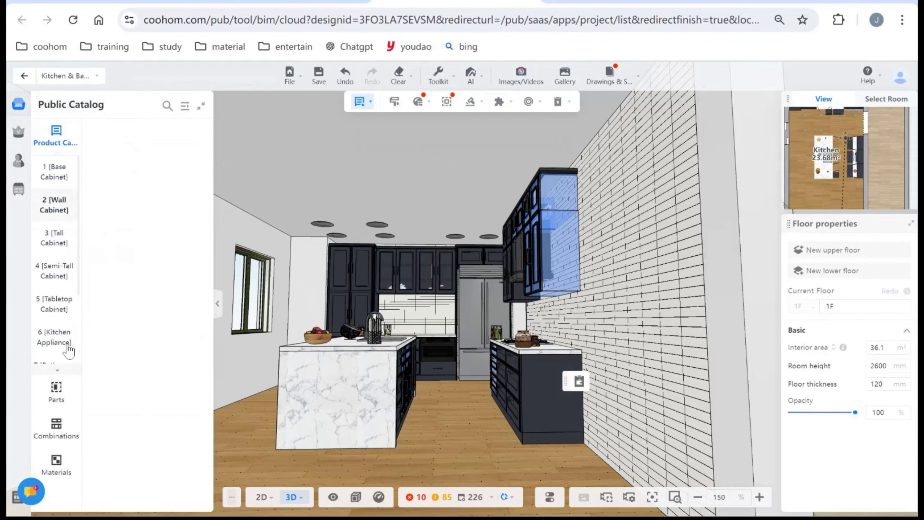
click(56, 391)
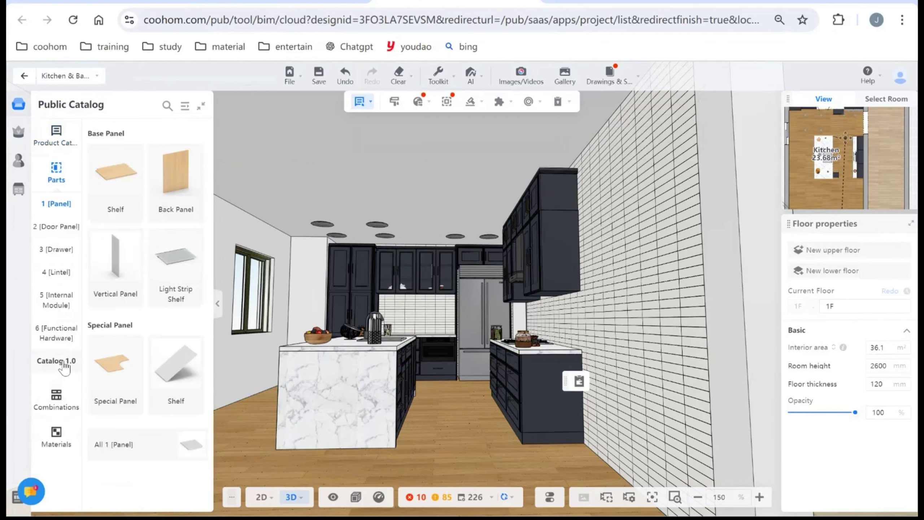
click(56, 135)
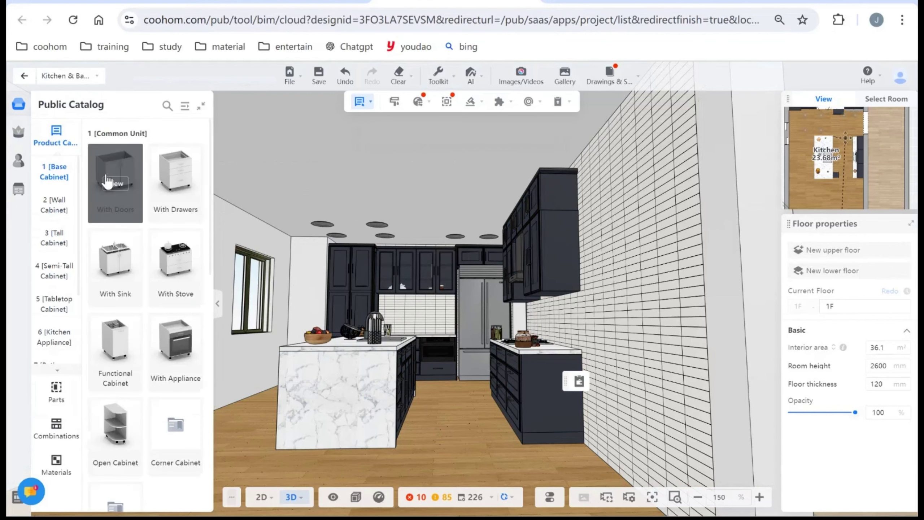
click(108, 183)
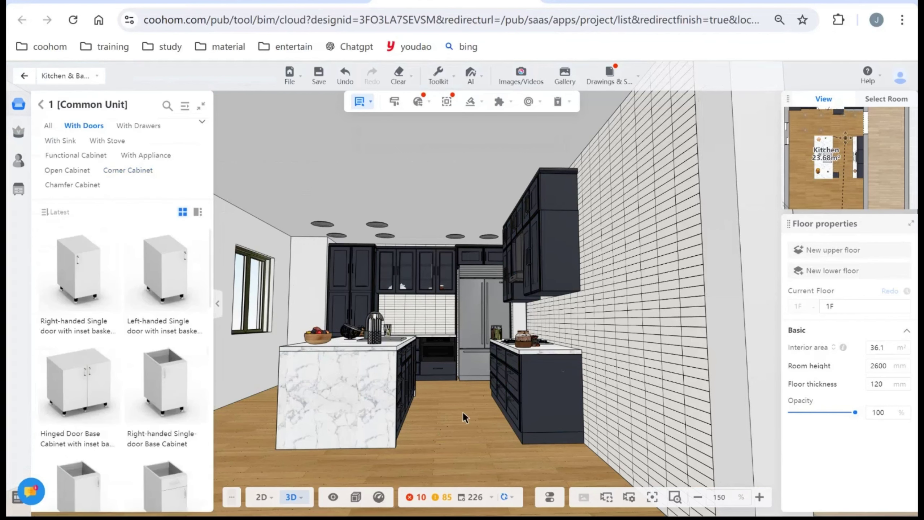
scroll(458, 392, down, 1)
- Place a right-handed 400 × 550 × 680 mm single-door base cabinet on the kitchen floor
click(328, 406)
click(327, 401)
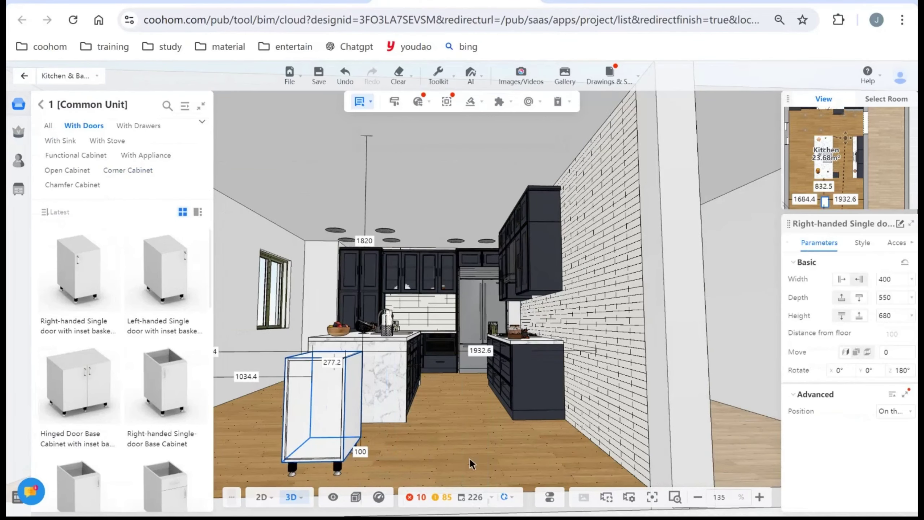
drag(451, 456, 434, 402)
right_drag(433, 402, 451, 383)
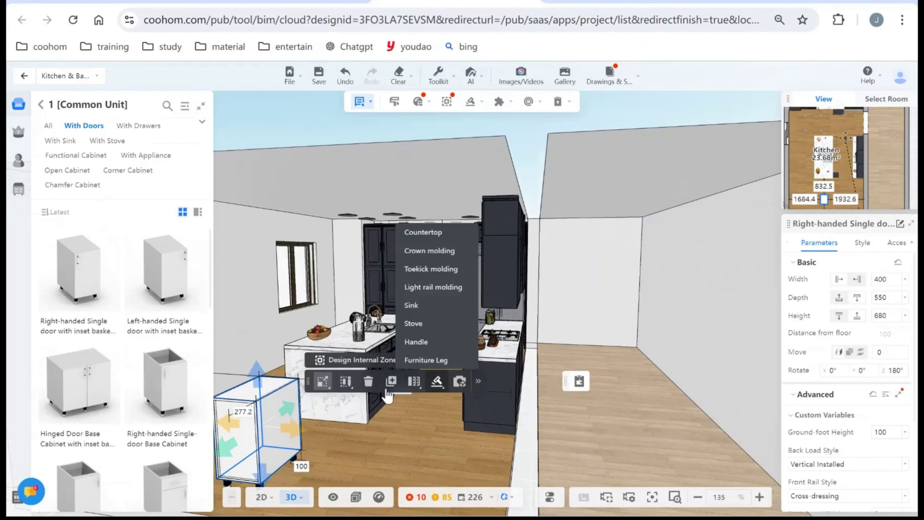
- Try placing a Corner Chamfer Shelf from Parts > Shelf into the kitchen
click(41, 105)
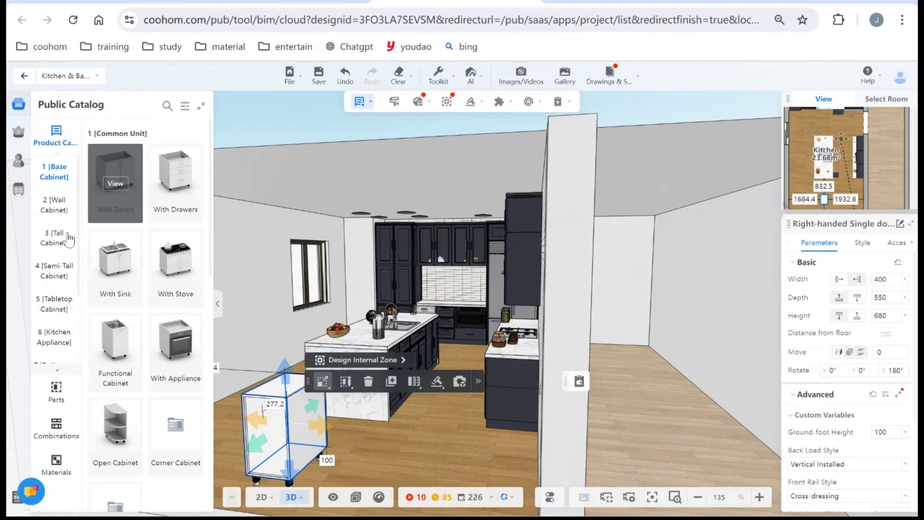
click(55, 392)
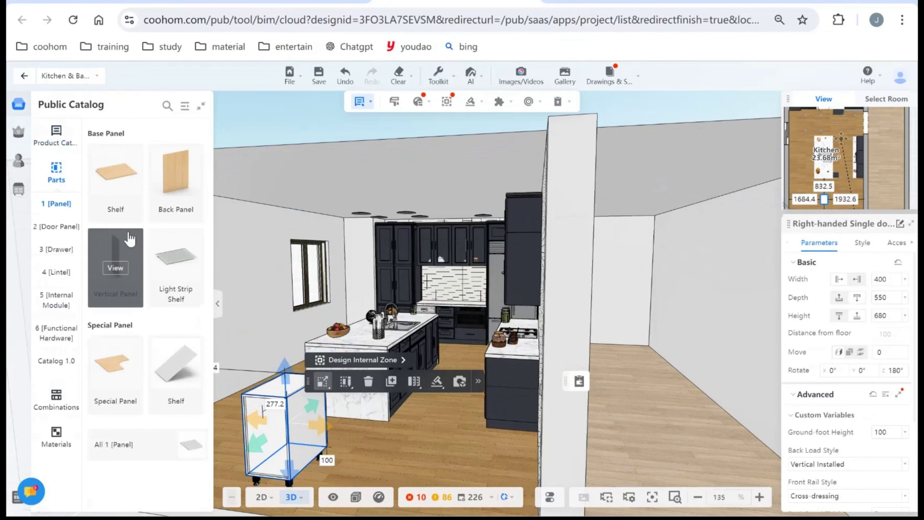
click(118, 196)
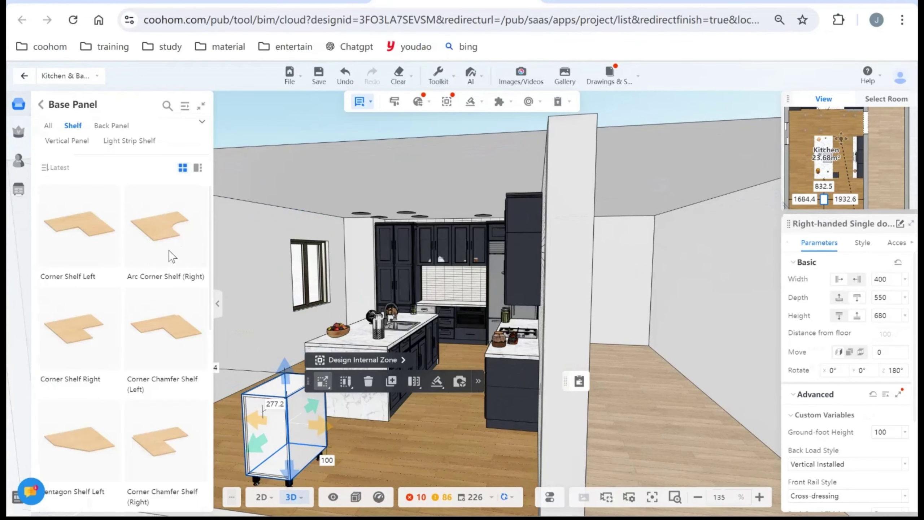
click(165, 328)
click(424, 437)
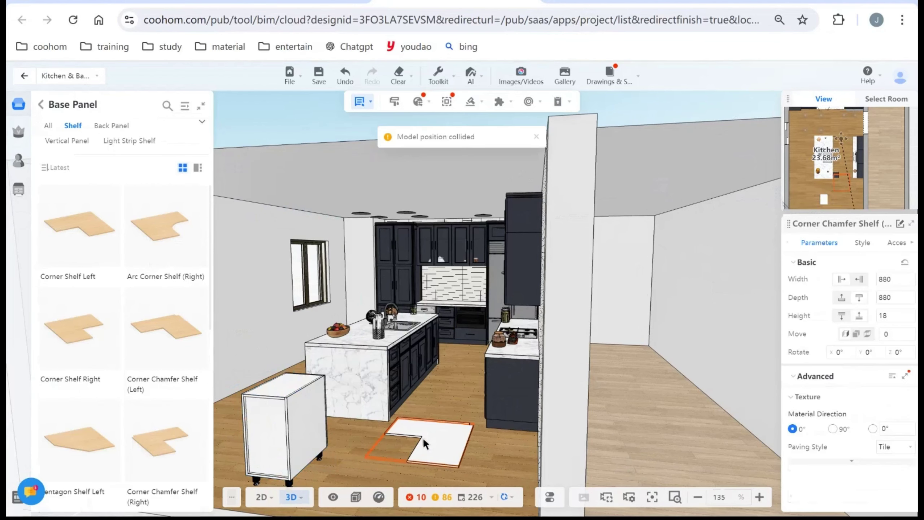
click(437, 431)
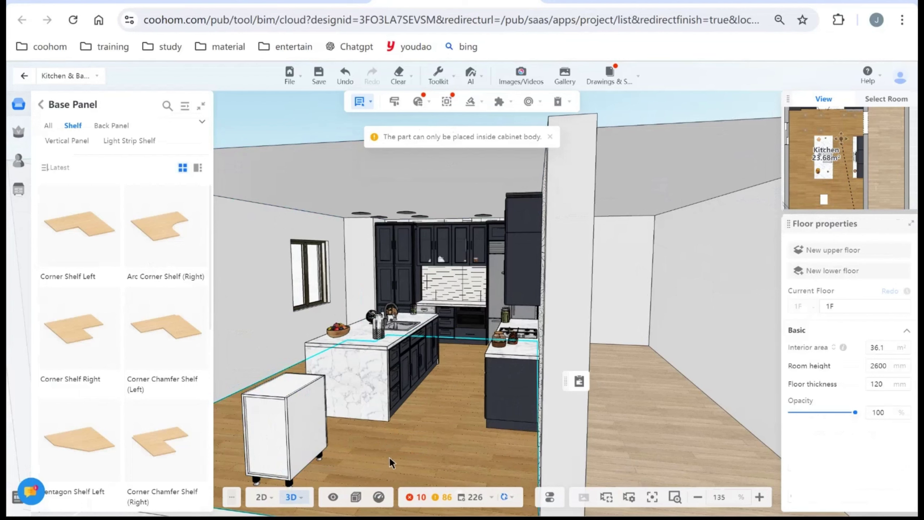
drag(383, 456, 423, 455)
- Show doors open and centre a 719 mm Corner Shelf Left in the upper cabinet compartment
key(o)
scroll(424, 247, up, 6)
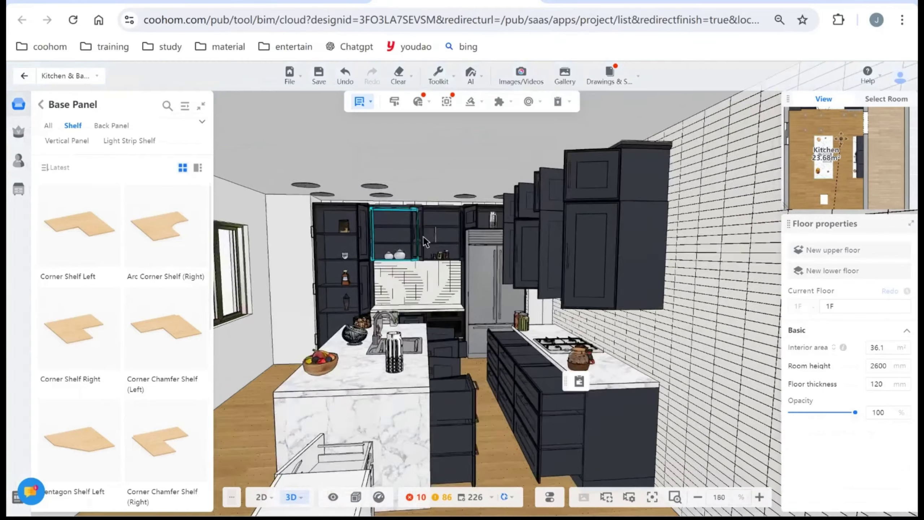
scroll(401, 288, up, 5)
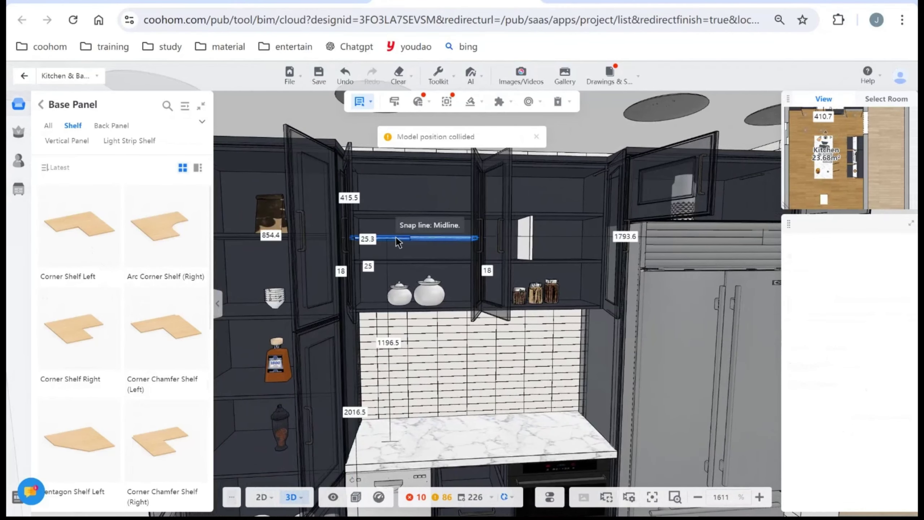
click(395, 237)
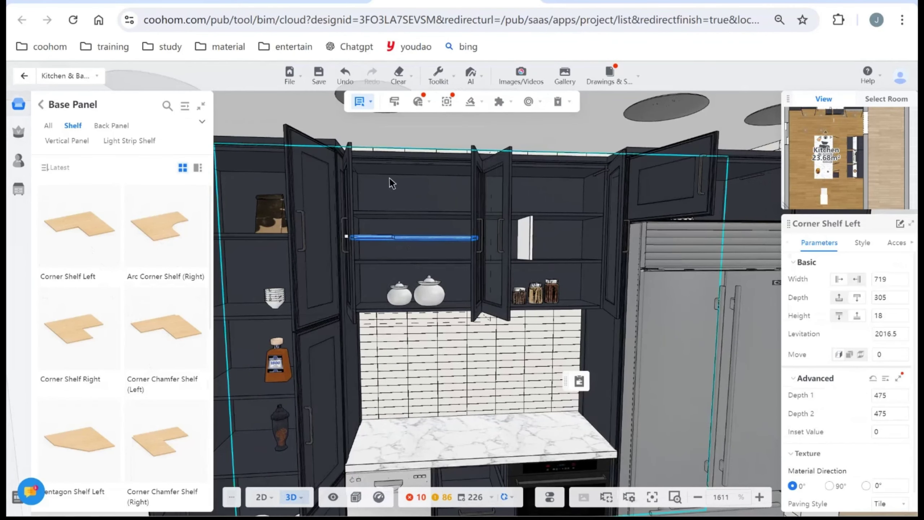
click(399, 176)
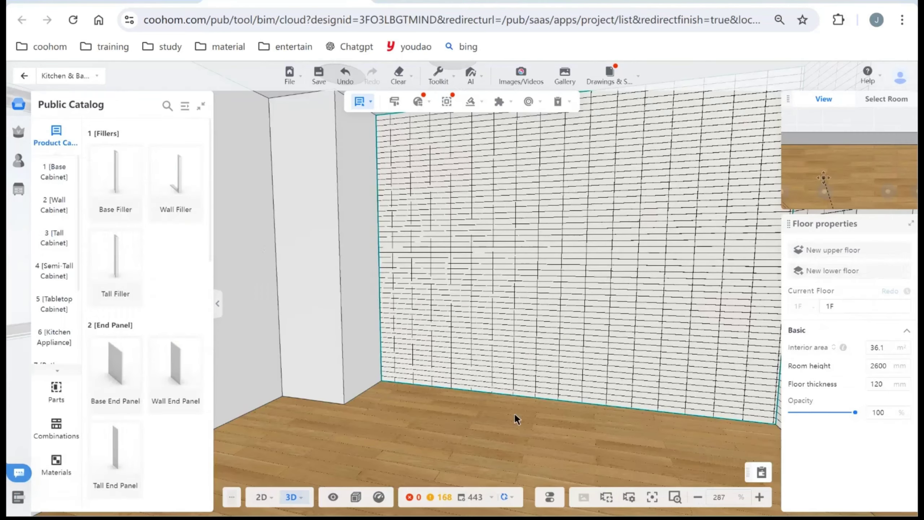
- Place a High Cabinet End Panel (Left) from the Tall End Panel list into the room
drag(456, 391, 446, 395)
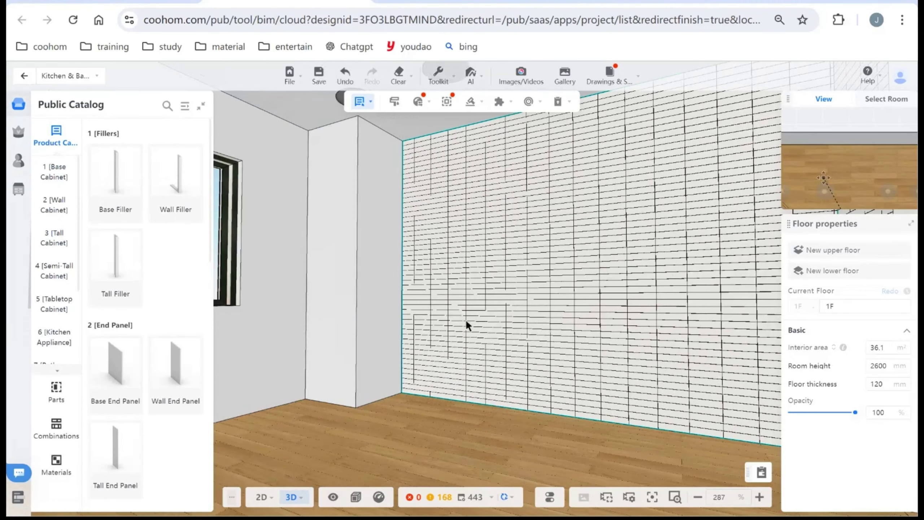
drag(464, 461, 449, 402)
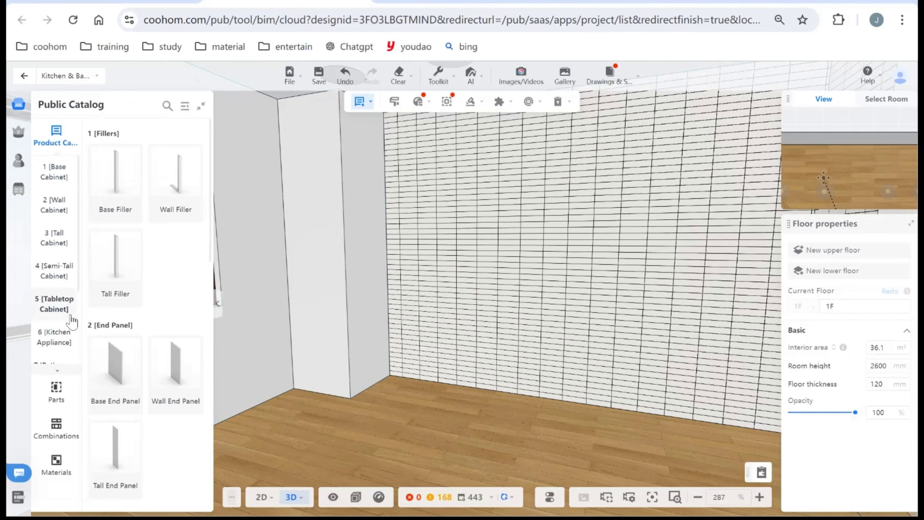
scroll(58, 320, down, 2)
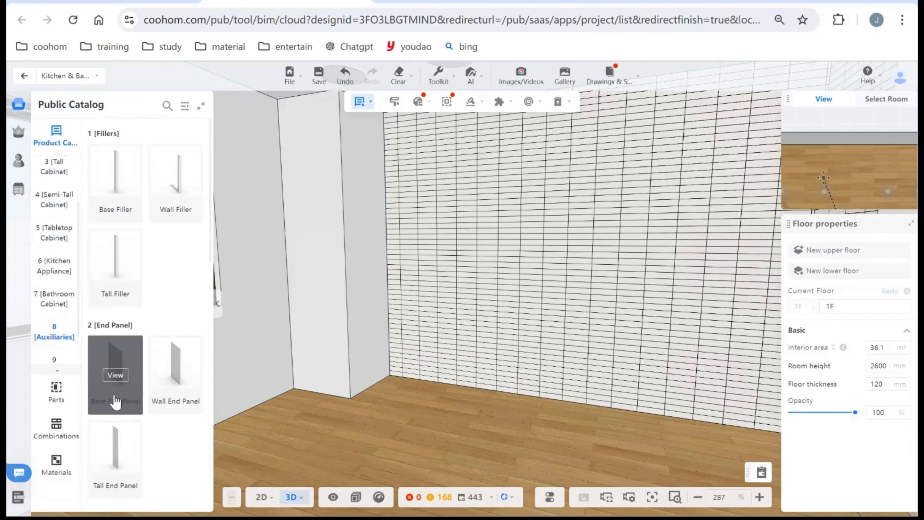
click(123, 463)
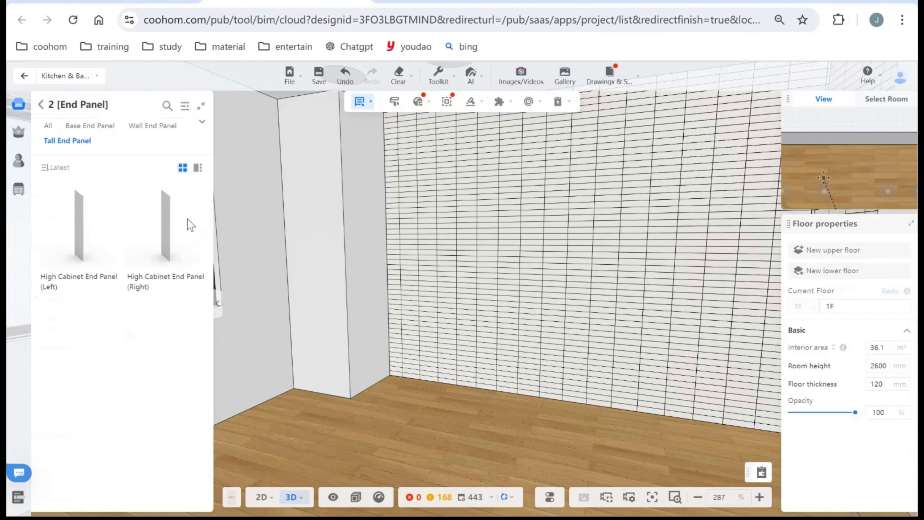
mouse_move(81, 246)
drag(181, 249, 371, 235)
- Turn the 18 × 570 × 2200 mm end panel edge-on, flush against the column with 0 gap
scroll(370, 234, up, 2)
scroll(367, 262, up, 3)
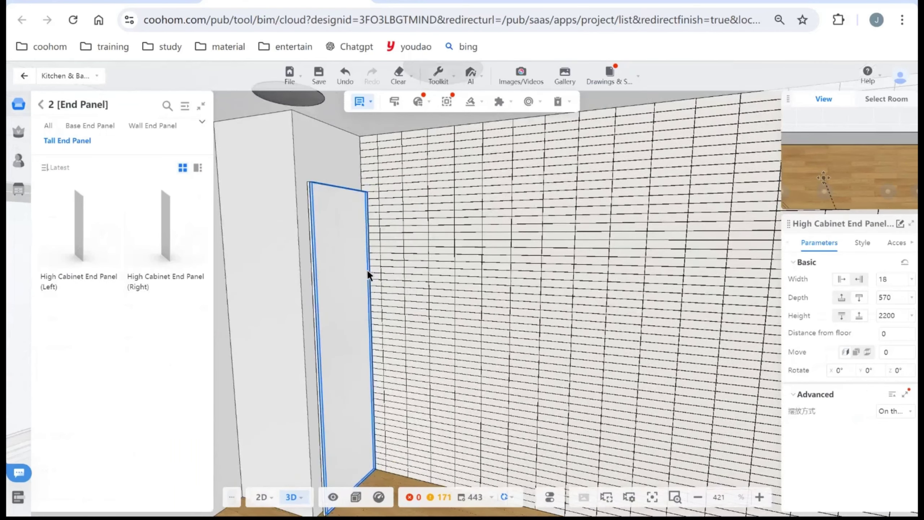
drag(319, 256, 405, 265)
scroll(388, 249, down, 3)
scroll(388, 249, down, 2)
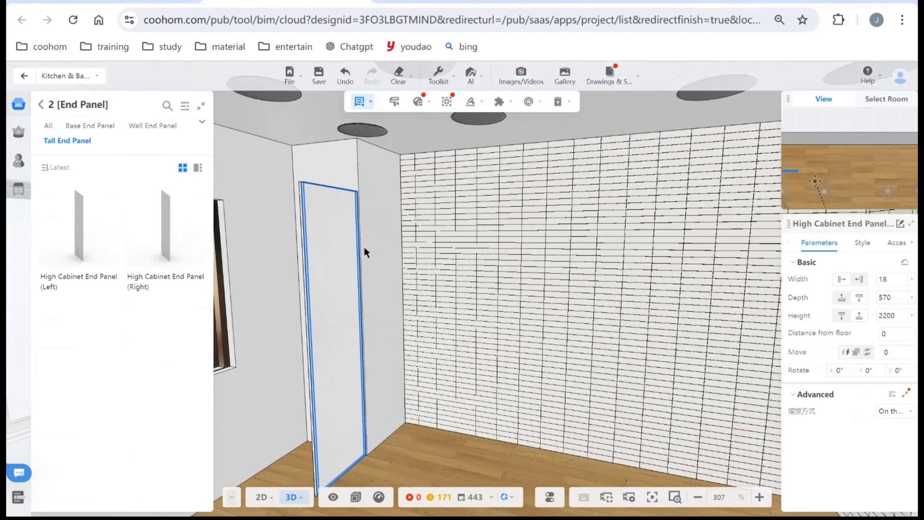
scroll(398, 253, up, 4)
mouse_move(406, 226)
mouse_down()
mouse_move(384, 243)
mouse_move(399, 228)
mouse_up()
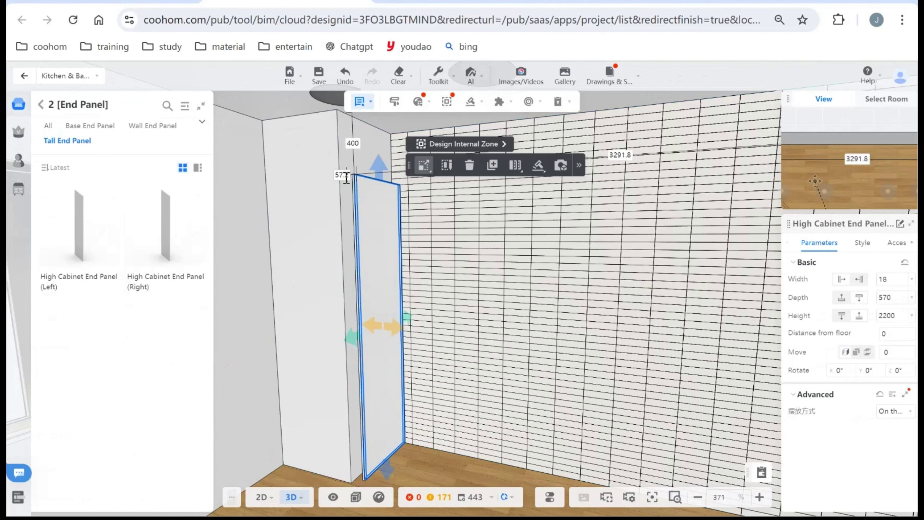
click(344, 175)
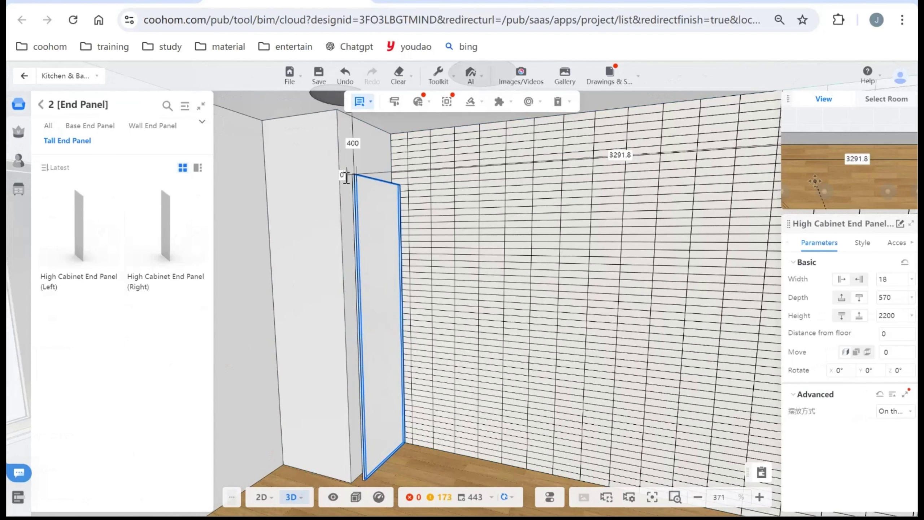
key(Return)
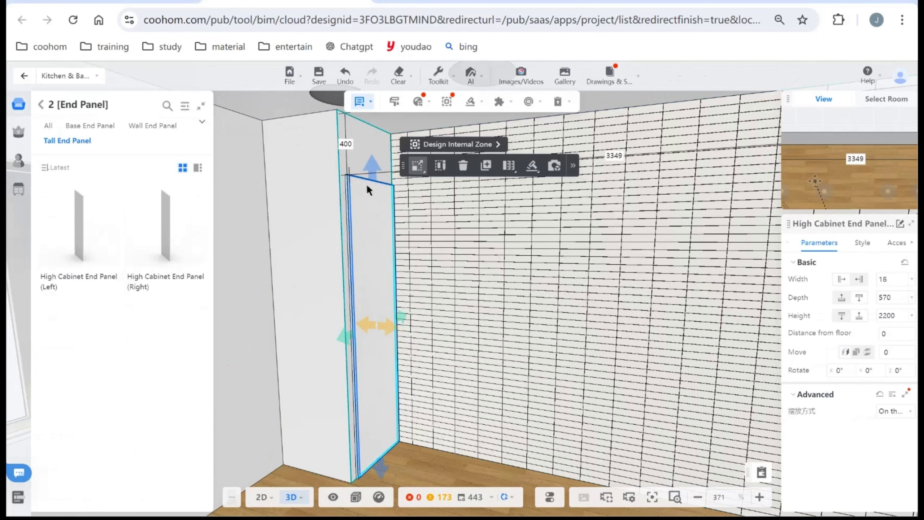
right_drag(391, 271, 381, 252)
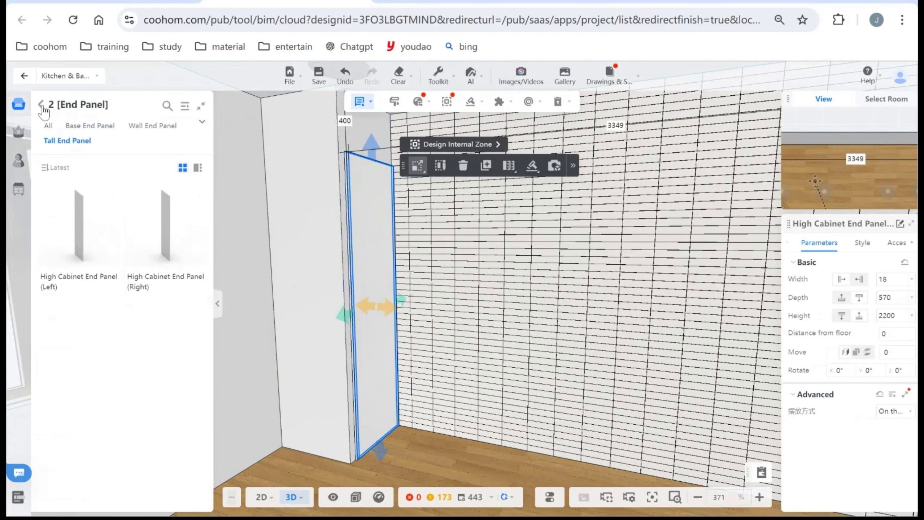
- Place an 800 × 570 × 2100 mm Hinged Door Three-door High Cabinet beside the end panel
click(41, 104)
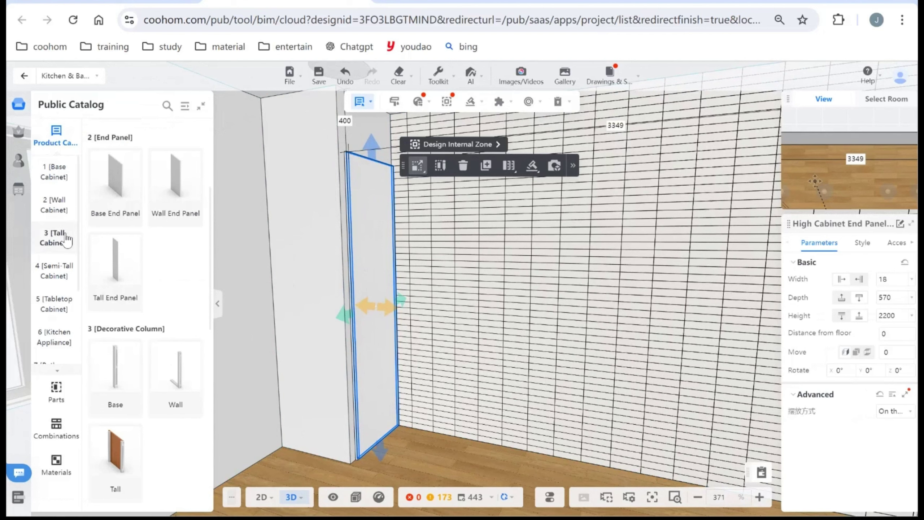
click(66, 239)
scroll(137, 226, up, 4)
click(120, 184)
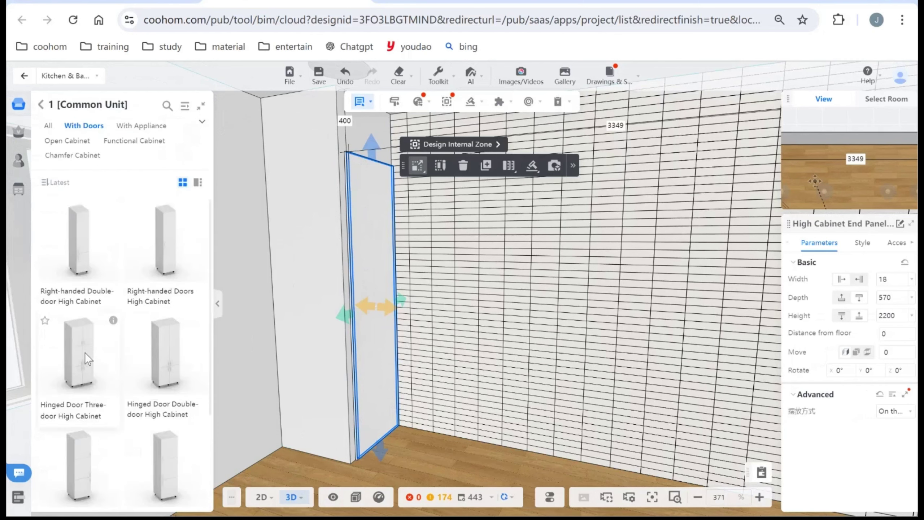
click(88, 359)
click(396, 266)
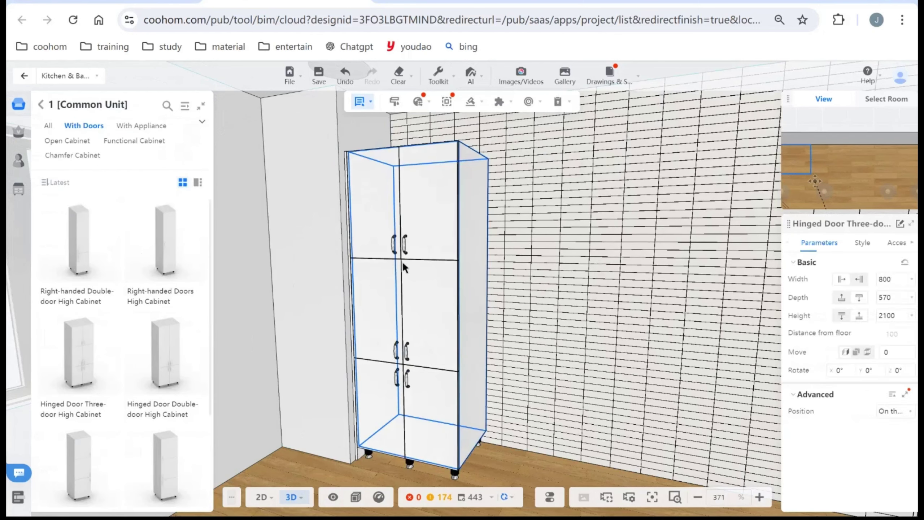
scroll(423, 267, down, 2)
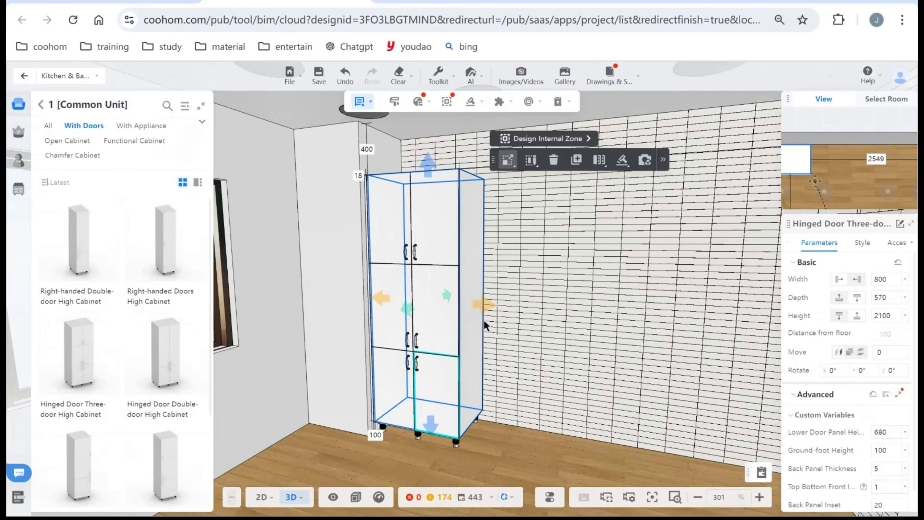
- Try widening, moving and rotating the high cabinet, undoing each change
drag(487, 304, 584, 305)
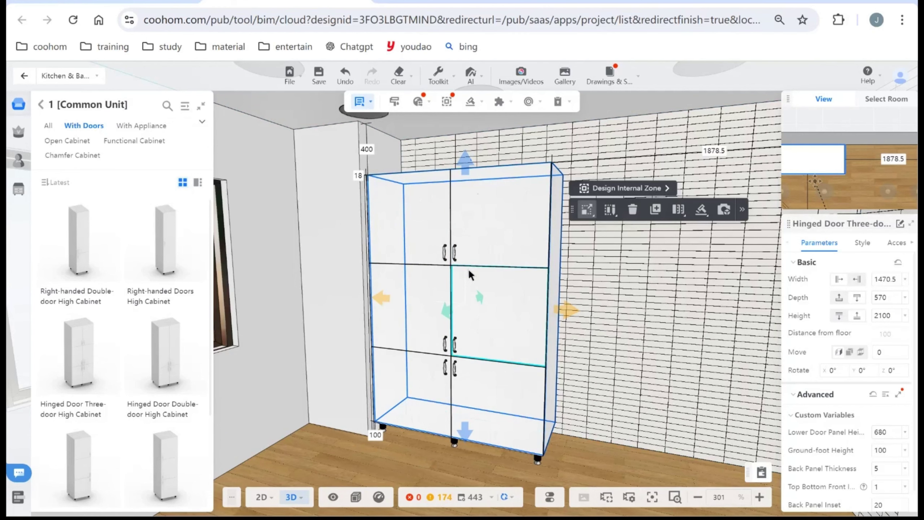
key(ctrl+z)
key(r)
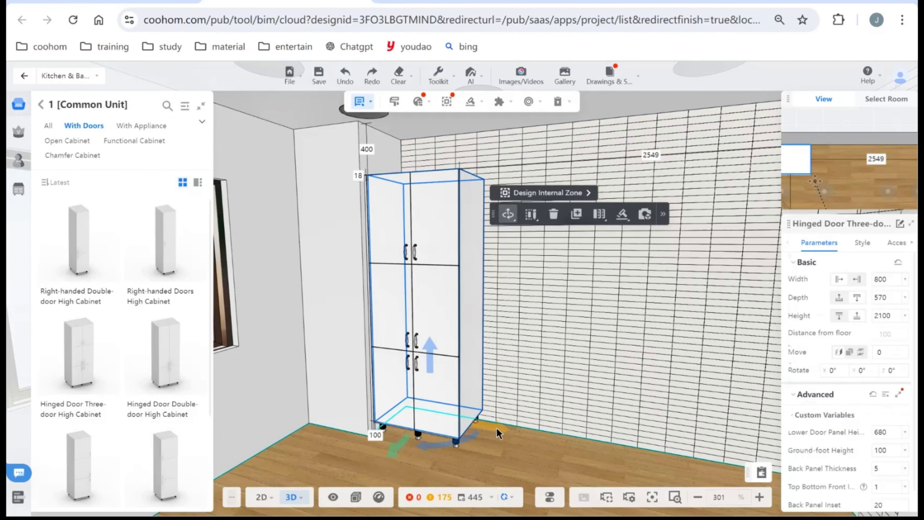
drag(496, 429, 584, 428)
key(ctrl+z)
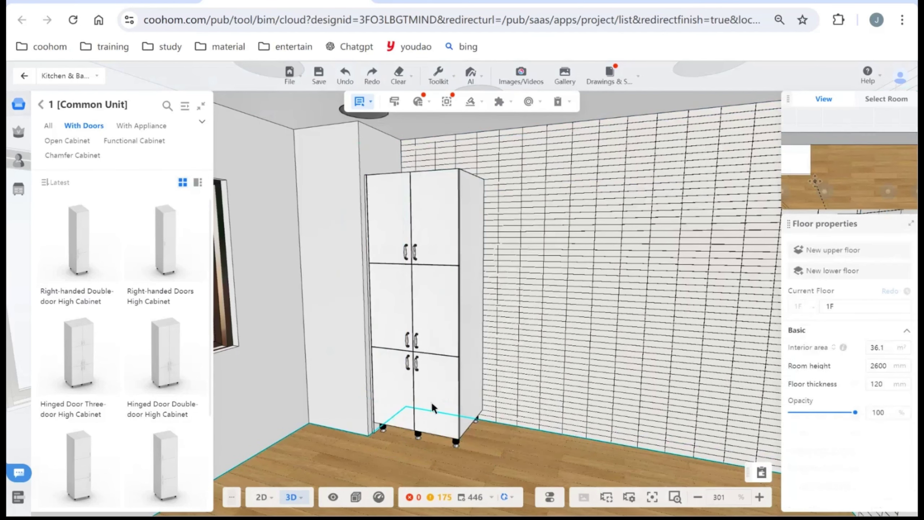
click(444, 450)
drag(440, 443, 373, 432)
drag(391, 439, 475, 432)
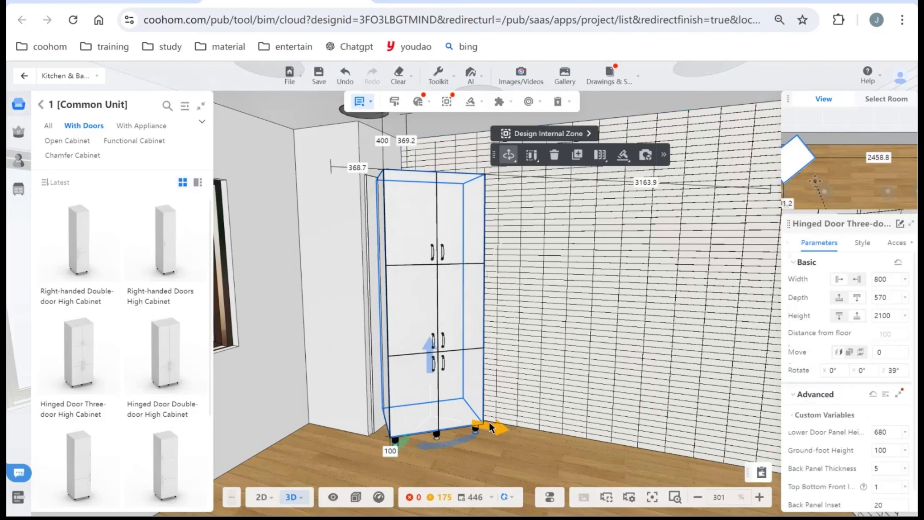
key(ctrl+z)
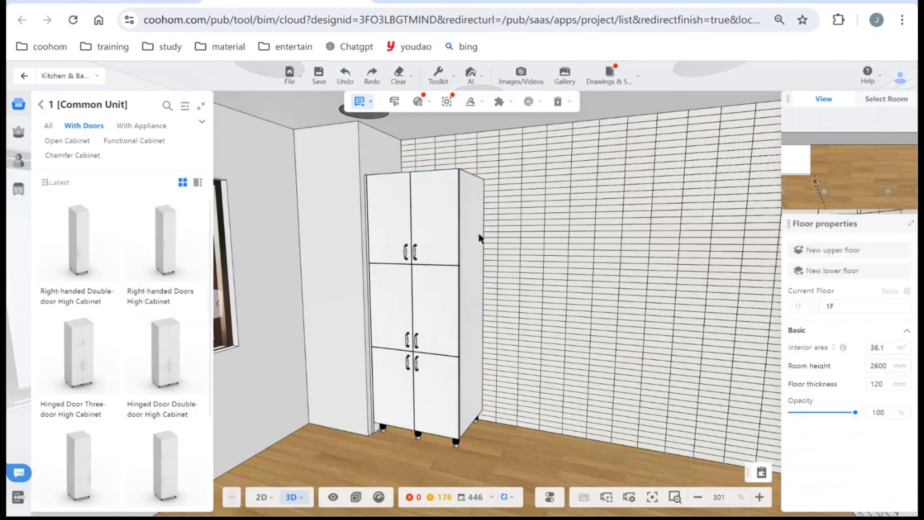
scroll(426, 291, up, 5)
scroll(348, 307, up, 2)
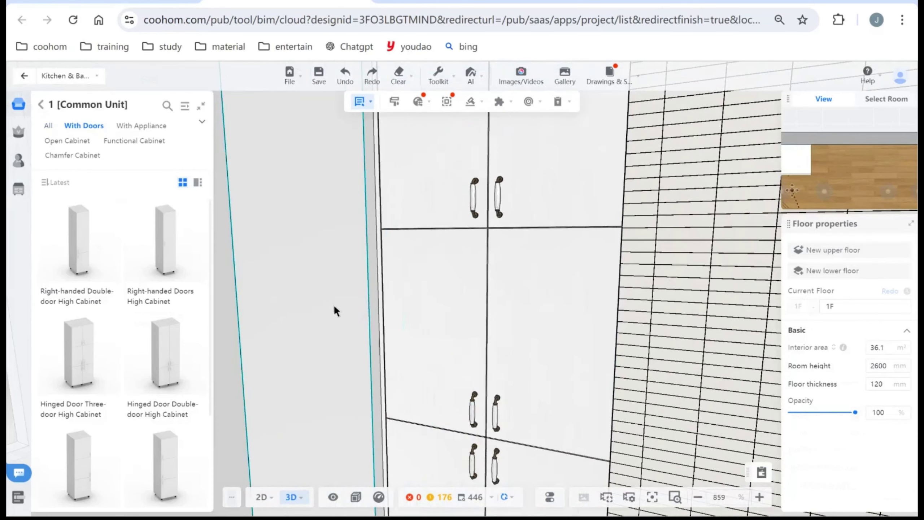
- Copy the tall end panel onto the high cabinet's right side, then select the cabinet
click(379, 287)
click(536, 305)
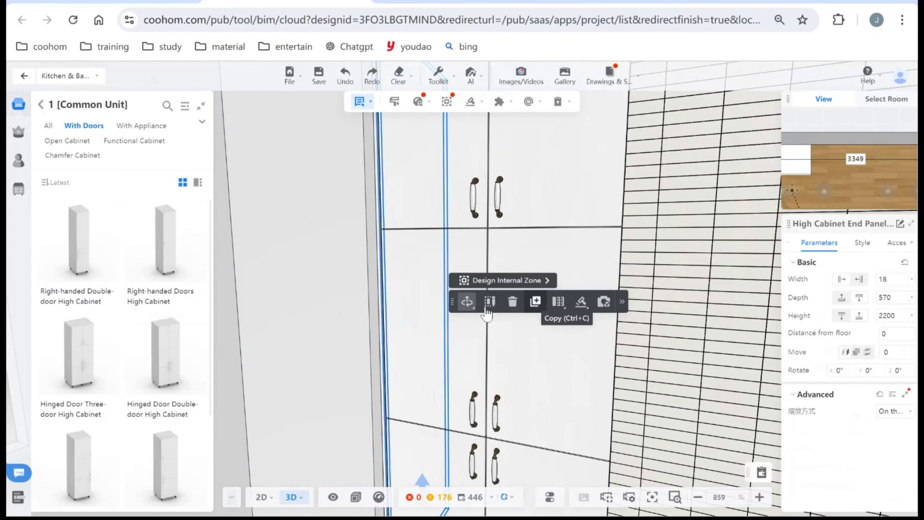
scroll(416, 290, down, 6)
scroll(505, 288, down, 2)
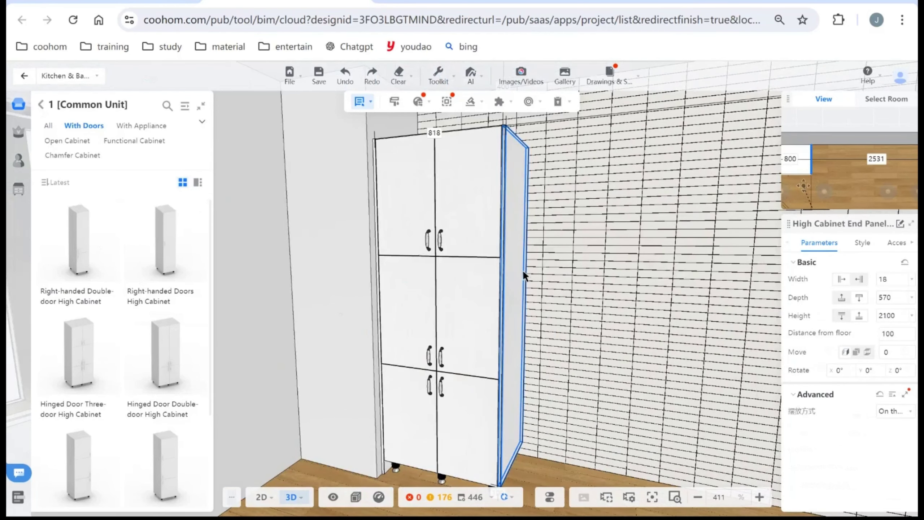
scroll(517, 263, down, 2)
click(517, 265)
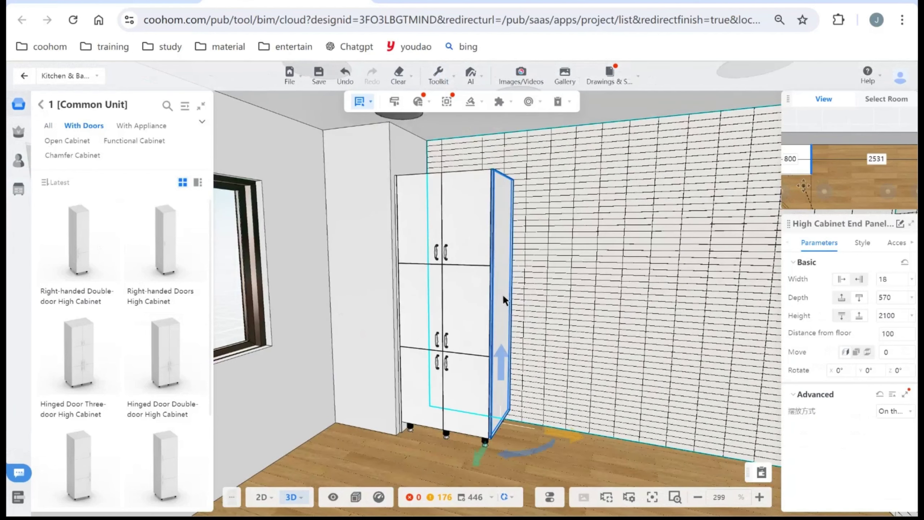
key(Escape)
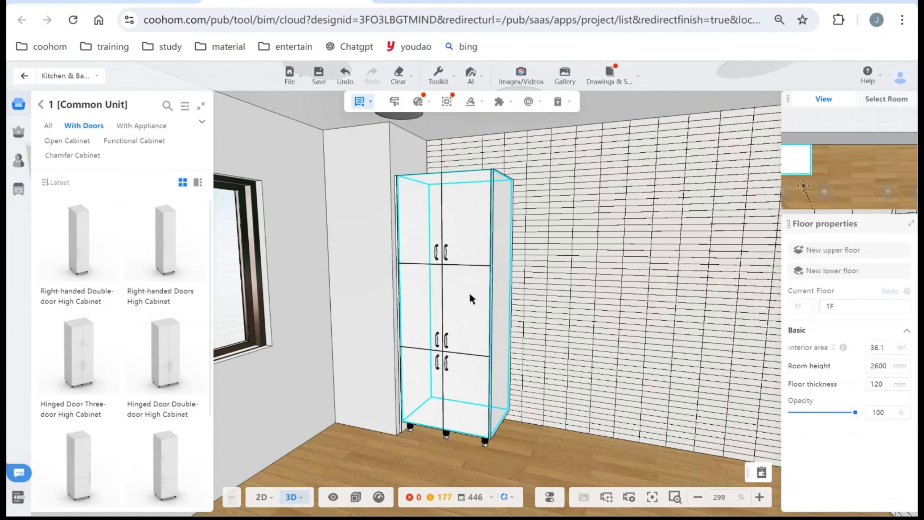
click(465, 259)
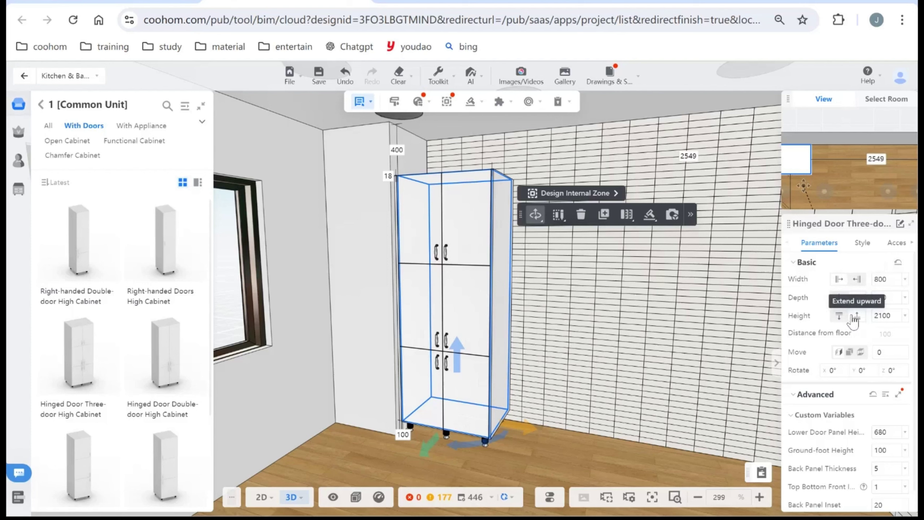
- Raise the cabinet height from 2100 to 2350 mm and set width changes to extend right
drag(890, 317, 877, 316)
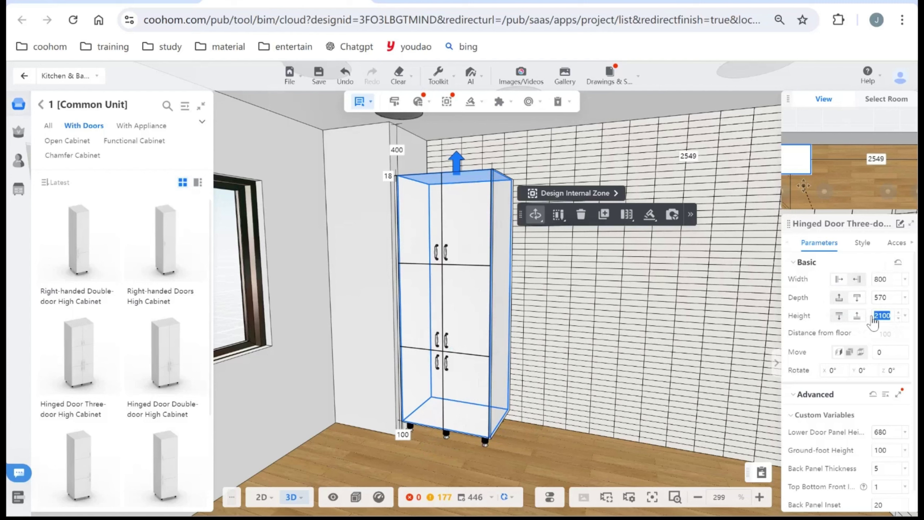
text(350)
key(Return)
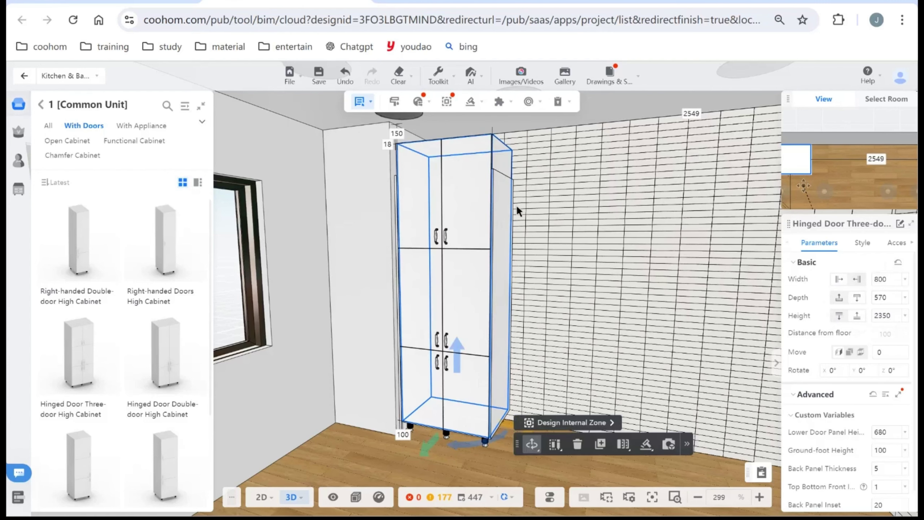
right_drag(525, 196, 526, 231)
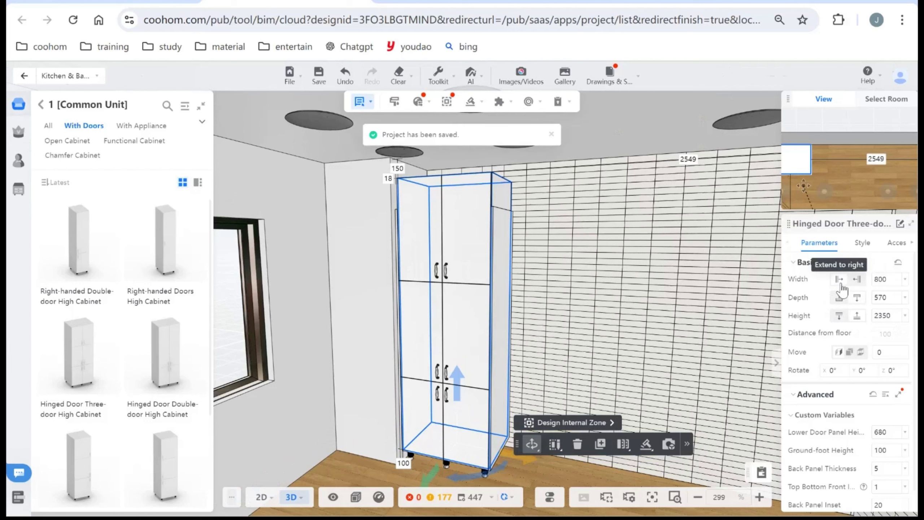
click(839, 280)
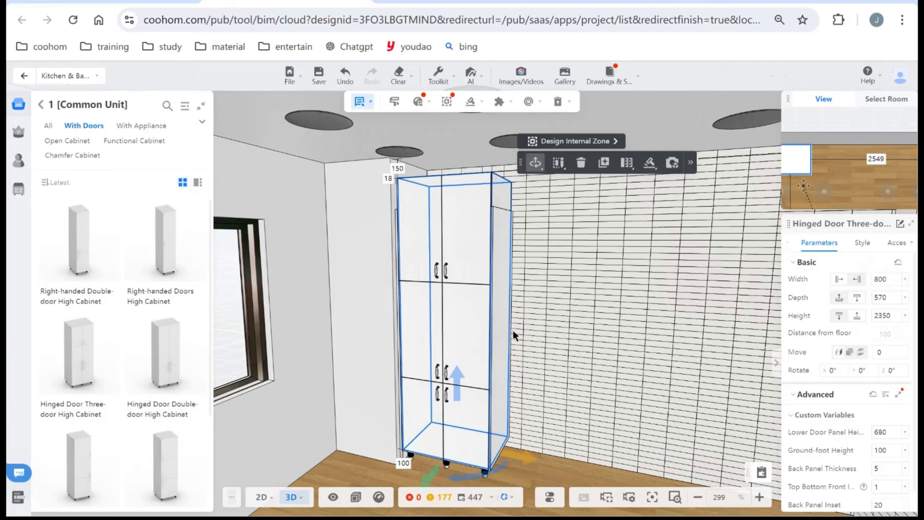
- Scale the right end panel upward so its top reaches 2350 mm
click(890, 282)
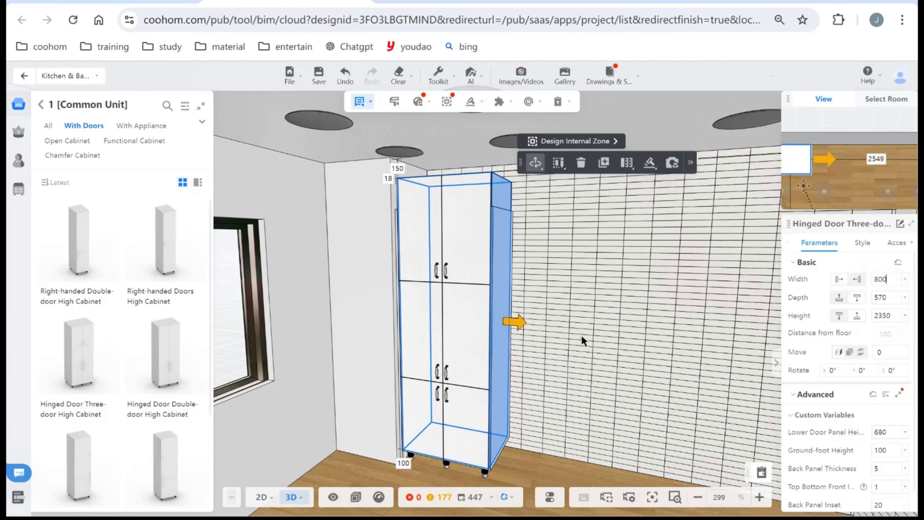
text(q)
scroll(530, 244, up, 3)
click(548, 189)
scroll(514, 254, down, 5)
scroll(499, 232, up, 3)
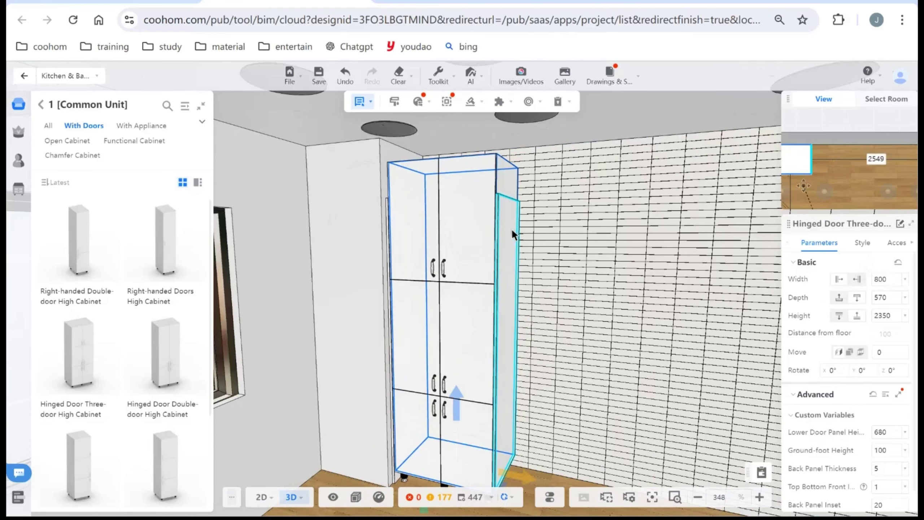
click(511, 228)
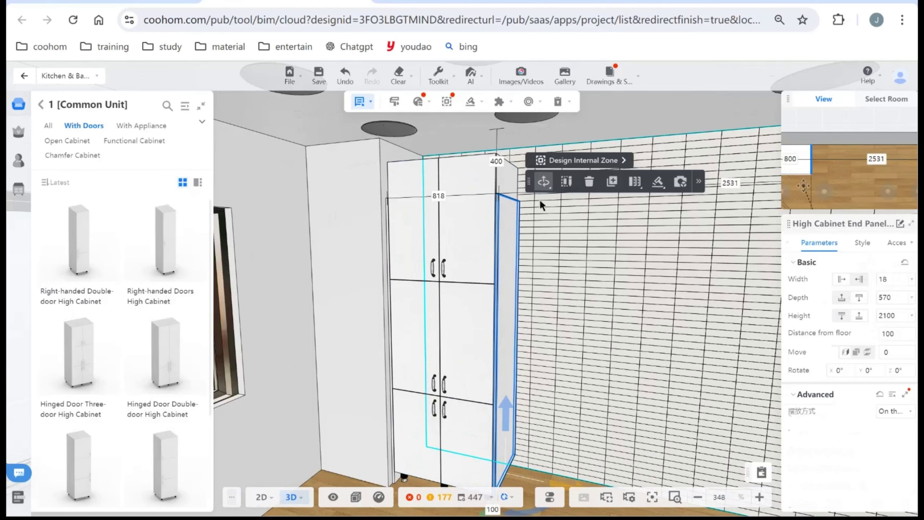
click(544, 181)
click(529, 222)
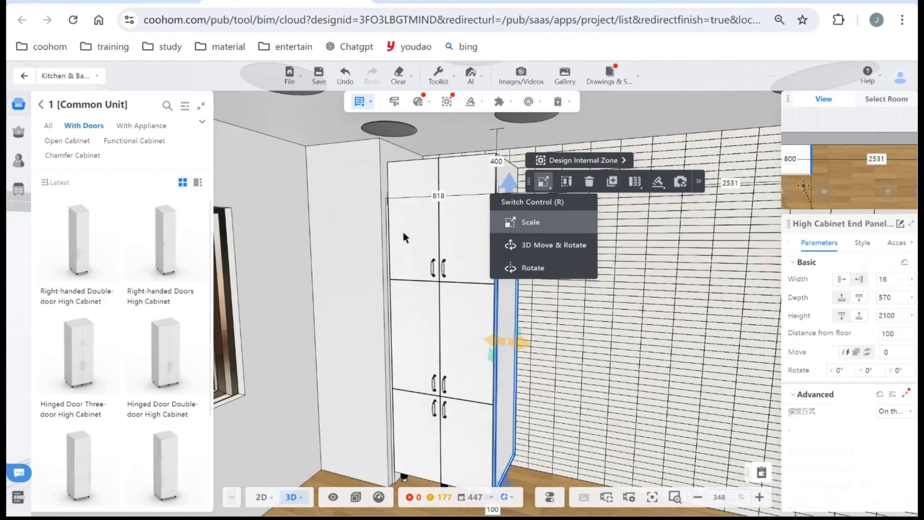
scroll(407, 229, down, 3)
drag(501, 196, 506, 177)
- Check the left panel's height, then extend the right panel down to the floor at 2450 mm
scroll(412, 206, up, 2)
scroll(346, 208, up, 4)
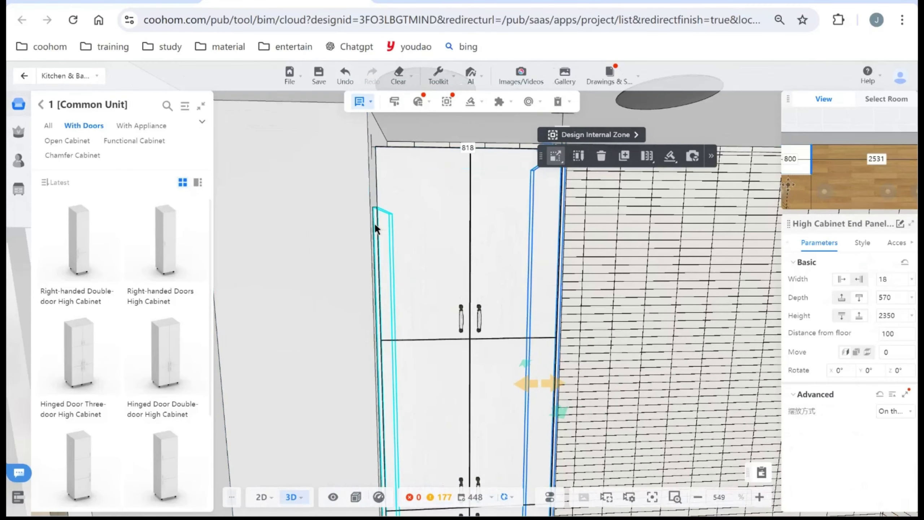
click(384, 219)
scroll(325, 209, down, 2)
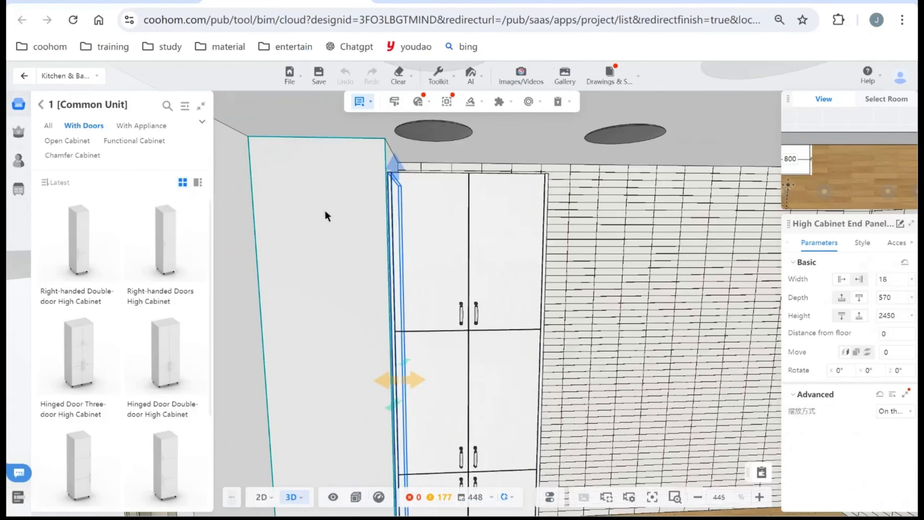
scroll(325, 209, down, 4)
drag(578, 298, 508, 382)
right_drag(542, 446, 542, 403)
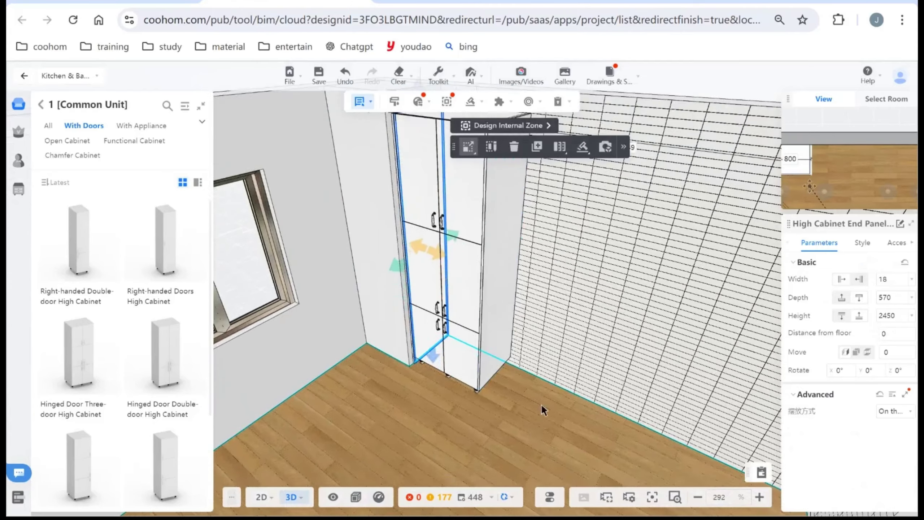
drag(541, 403, 483, 363)
click(486, 369)
drag(503, 444, 498, 467)
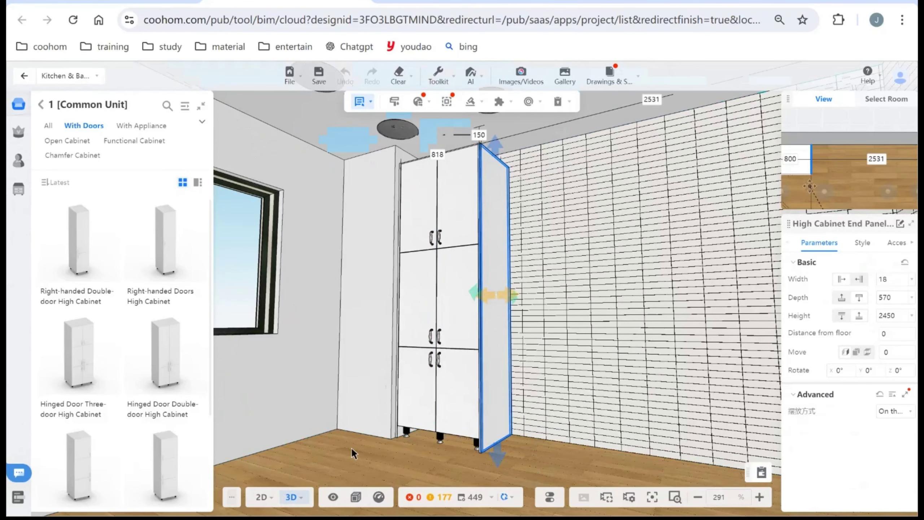
drag(419, 470, 455, 326)
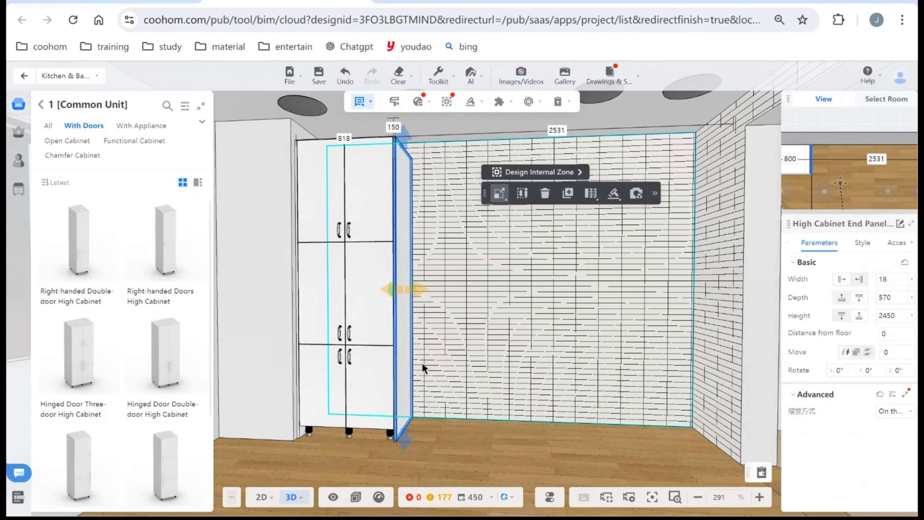
- Place a 600 × 570 × 50 mm 30D Shelf from Auxiliaries > Shelves on the floor beside the cabinet
click(42, 105)
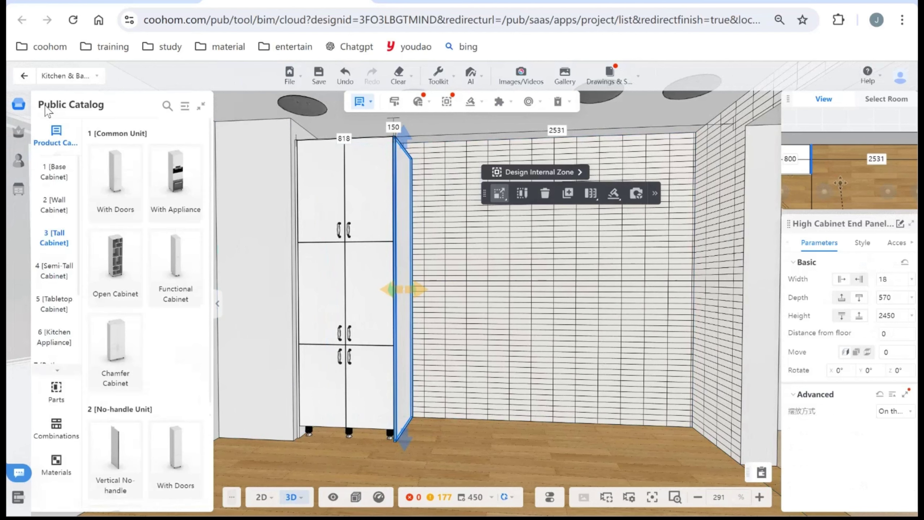
scroll(58, 302, down, 2)
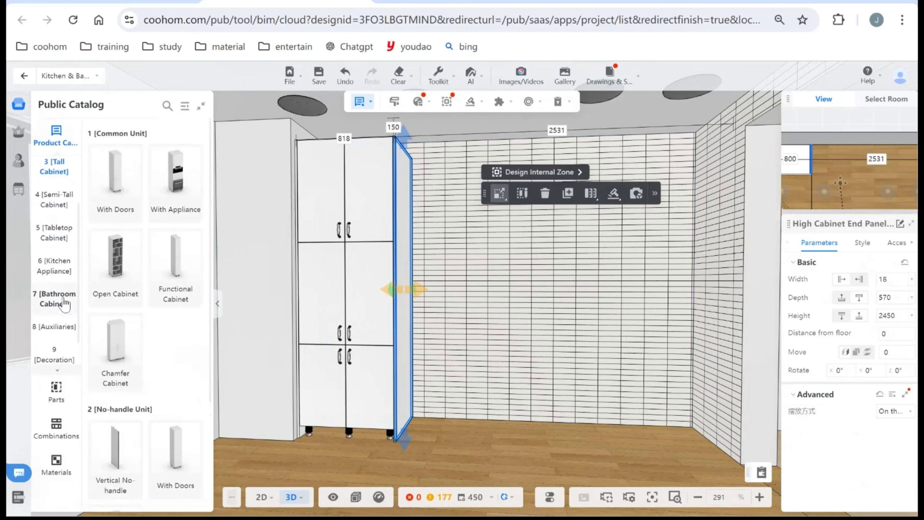
scroll(65, 304, down, 1)
click(64, 306)
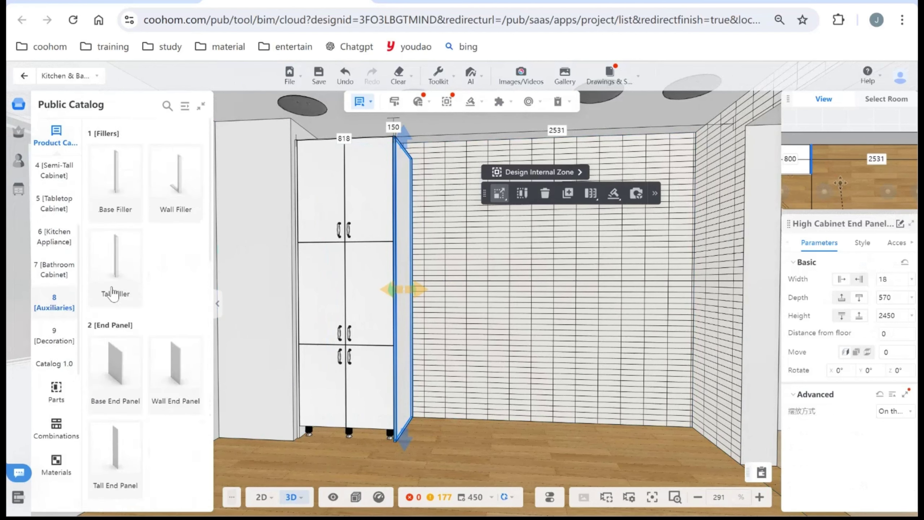
scroll(136, 334, down, 10)
click(130, 396)
drag(79, 211, 430, 428)
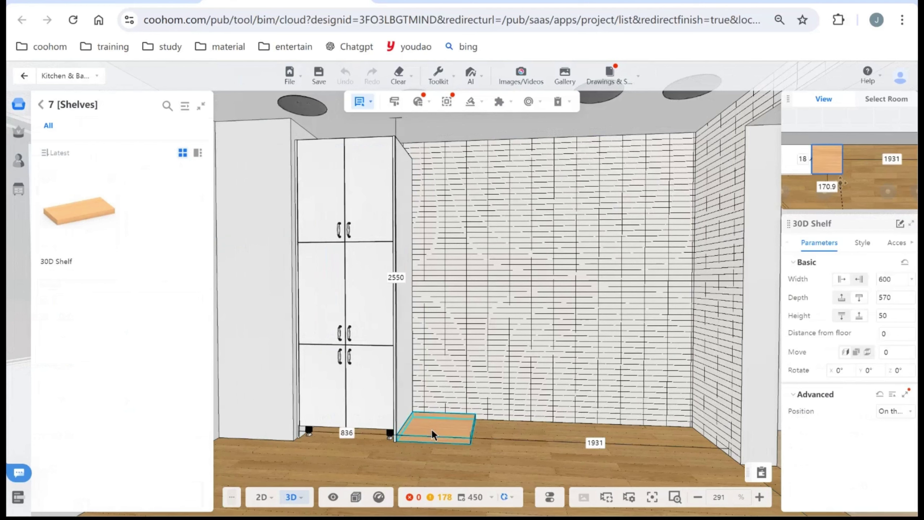
click(41, 104)
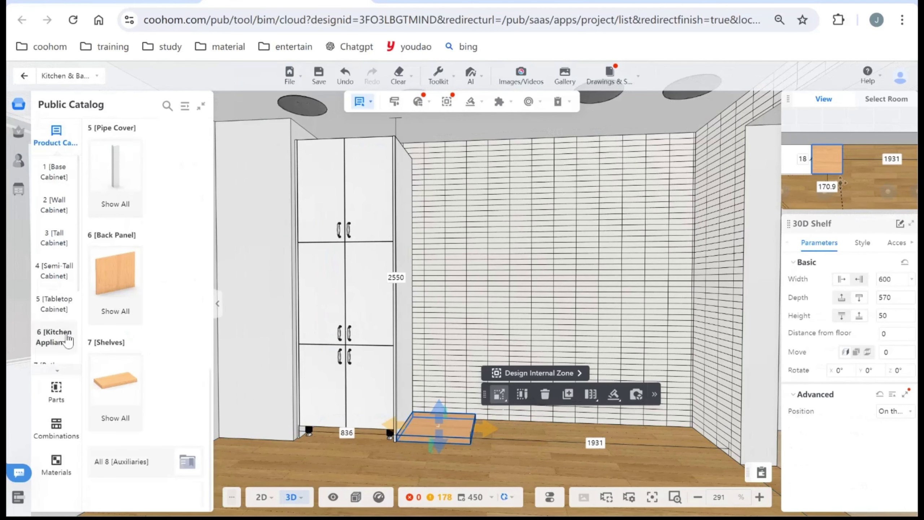
click(67, 339)
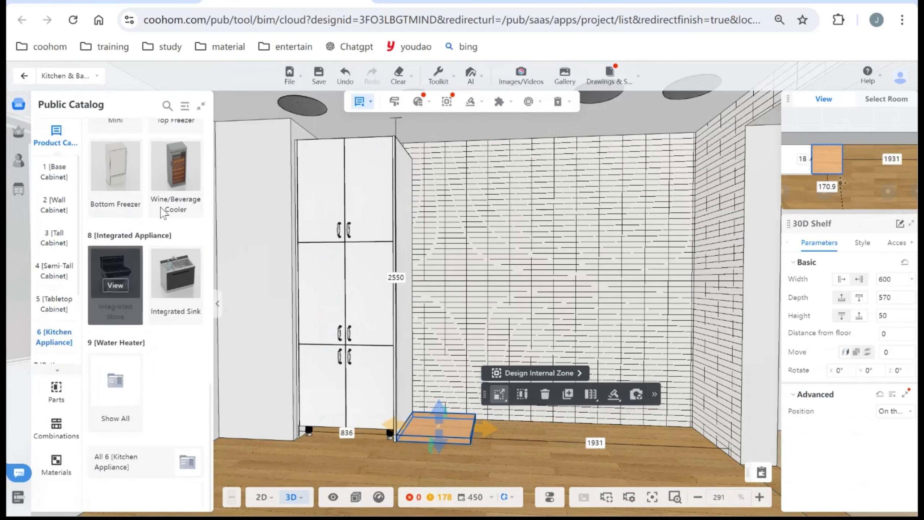
- Search the Dishwasher list for '06' and place Dishwasher06 against the tiled wall beside the plinth
scroll(155, 320, up, 5)
scroll(156, 319, up, 3)
click(130, 289)
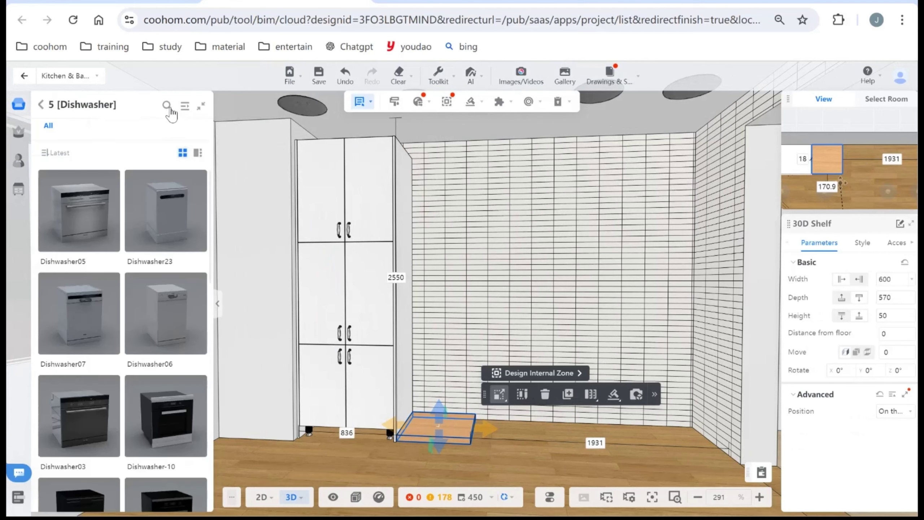
click(167, 105)
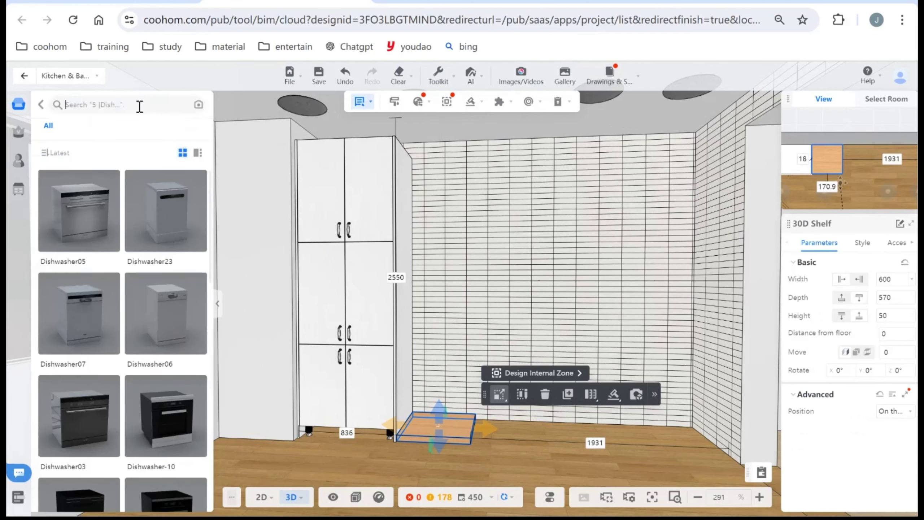
text(06)
key(Return)
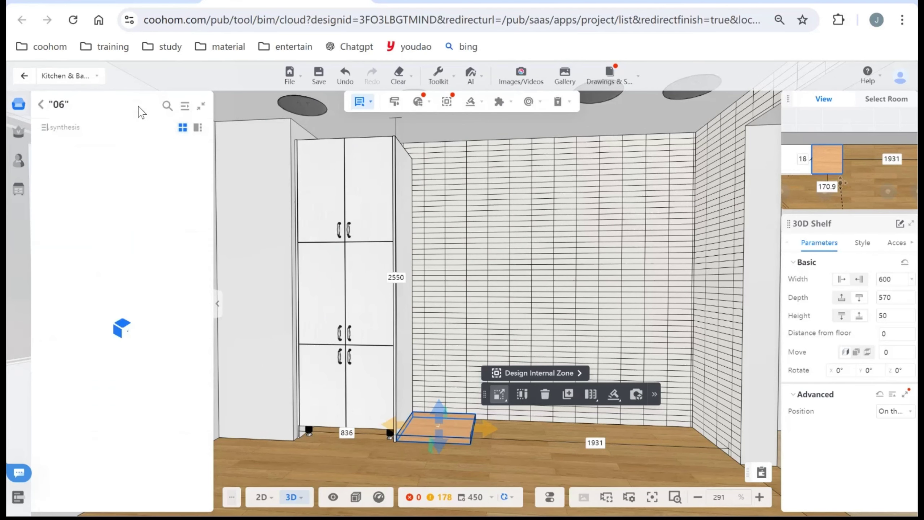
drag(92, 166, 398, 390)
drag(469, 408, 520, 411)
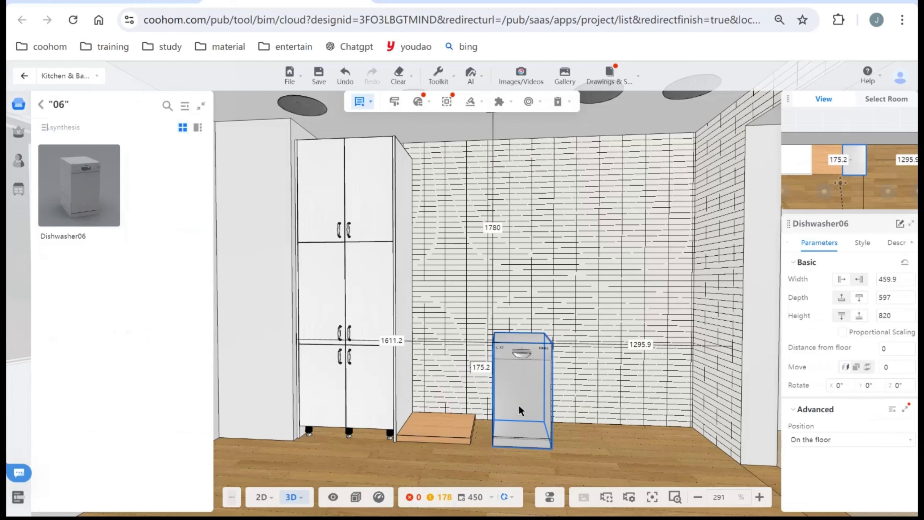
click(547, 422)
scroll(563, 391, up, 3)
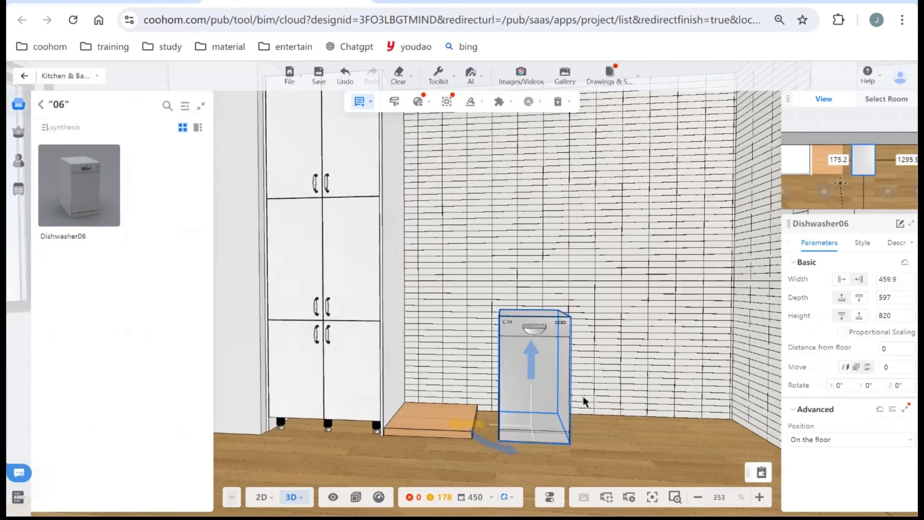
- Use Orient to set the dishwasher down on top of the plinth shelf
click(750, 298)
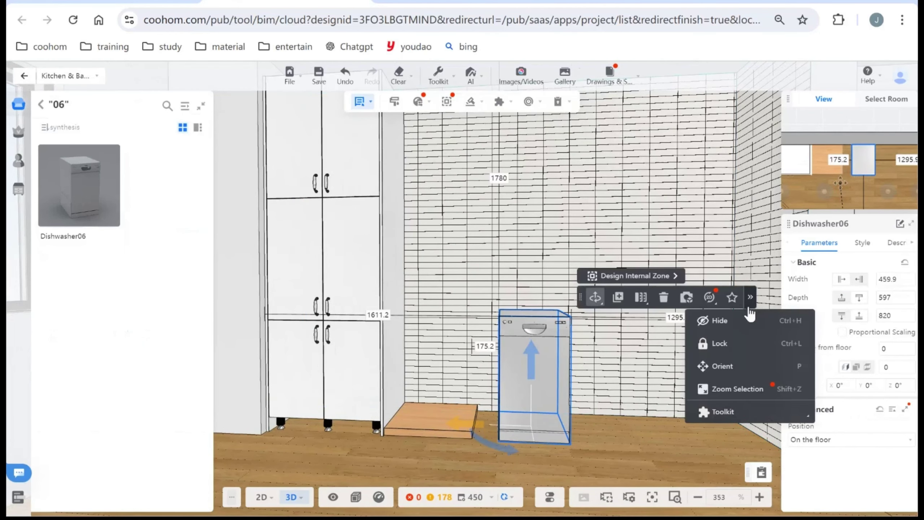
click(748, 366)
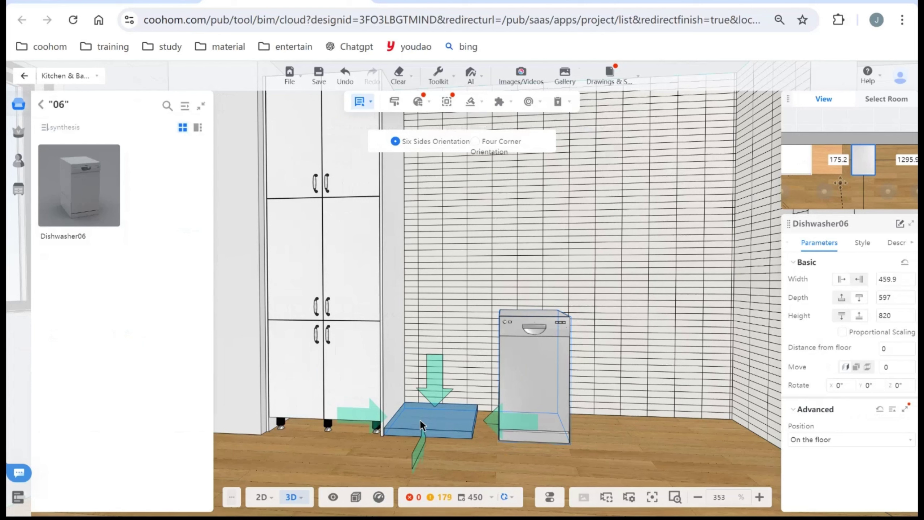
click(432, 383)
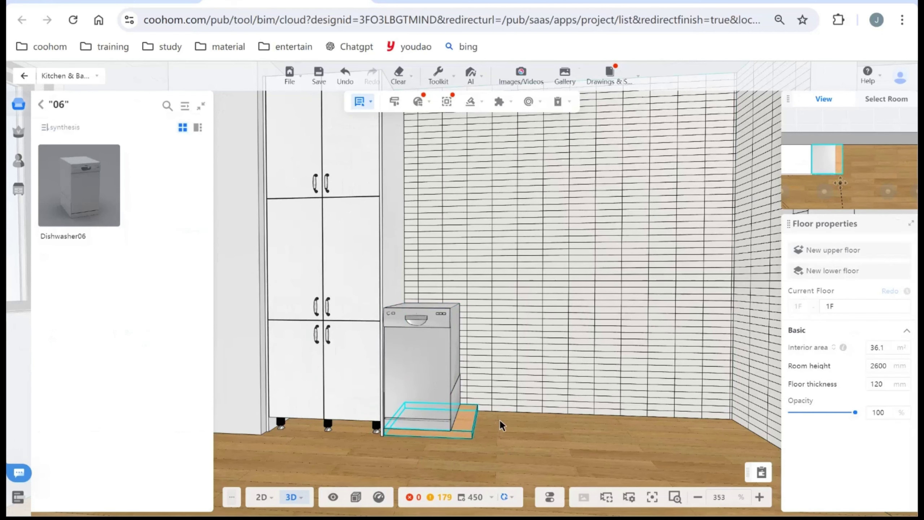
- Narrow the plinth shelf to 459.9 mm wide
click(466, 429)
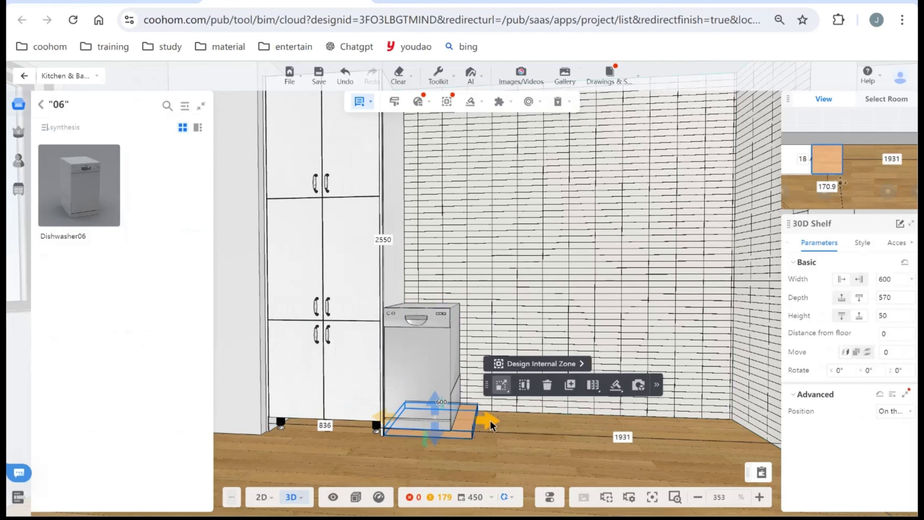
drag(490, 424, 474, 419)
drag(533, 319, 505, 313)
right_drag(504, 313, 504, 287)
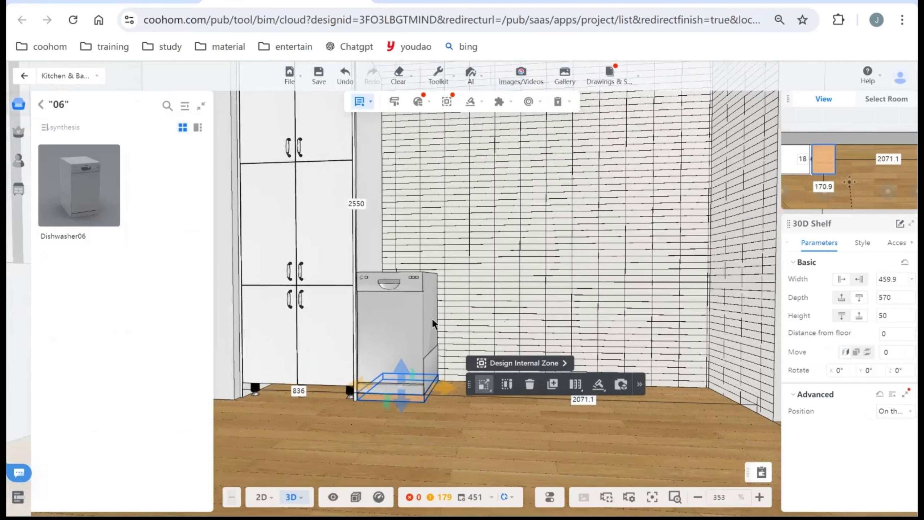
- Position the dishwasher with a 20 mm gap from the tall cabinet
click(401, 317)
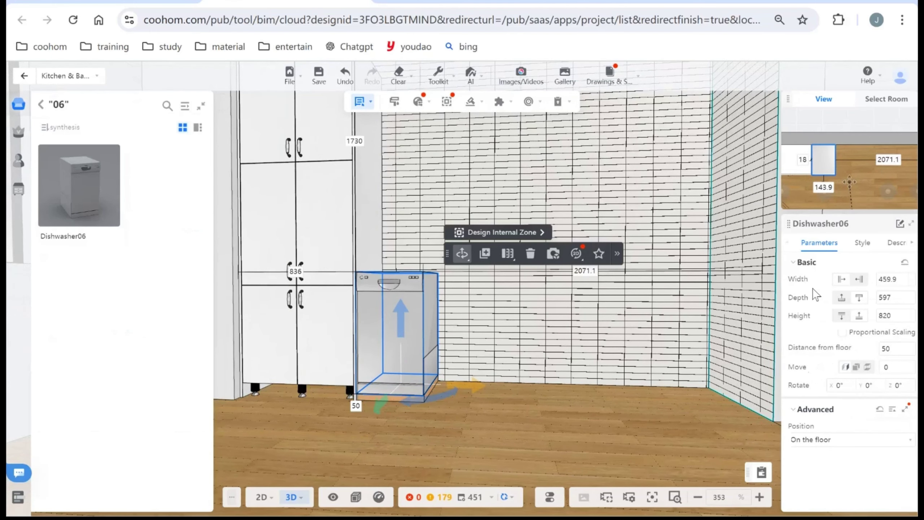
drag(474, 381, 558, 387)
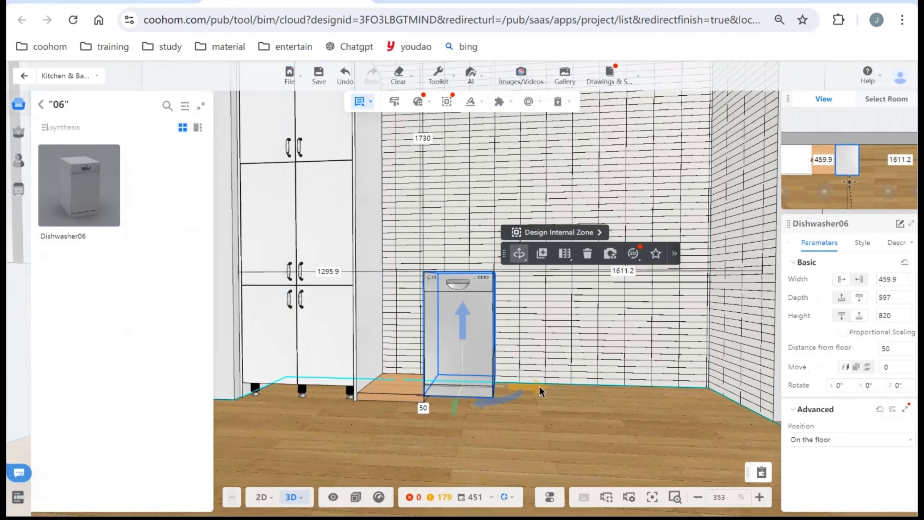
drag(495, 381, 509, 380)
click(379, 301)
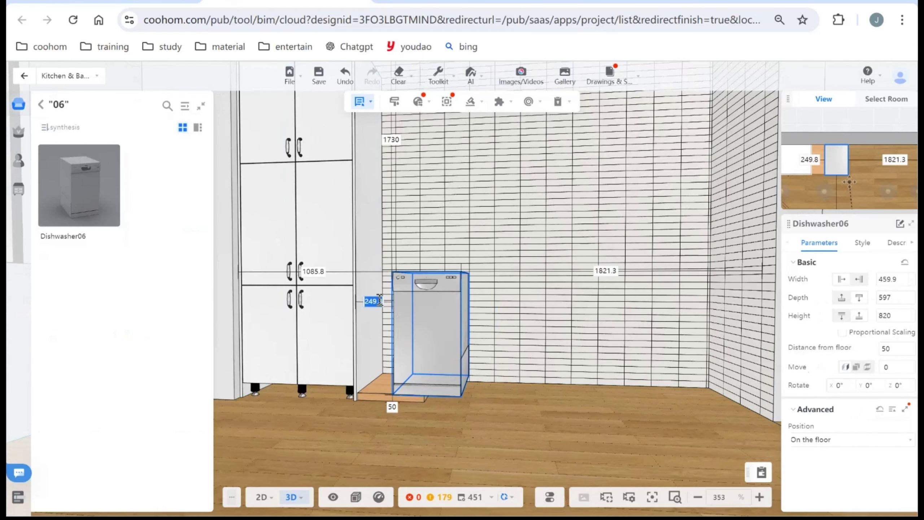
key(Return)
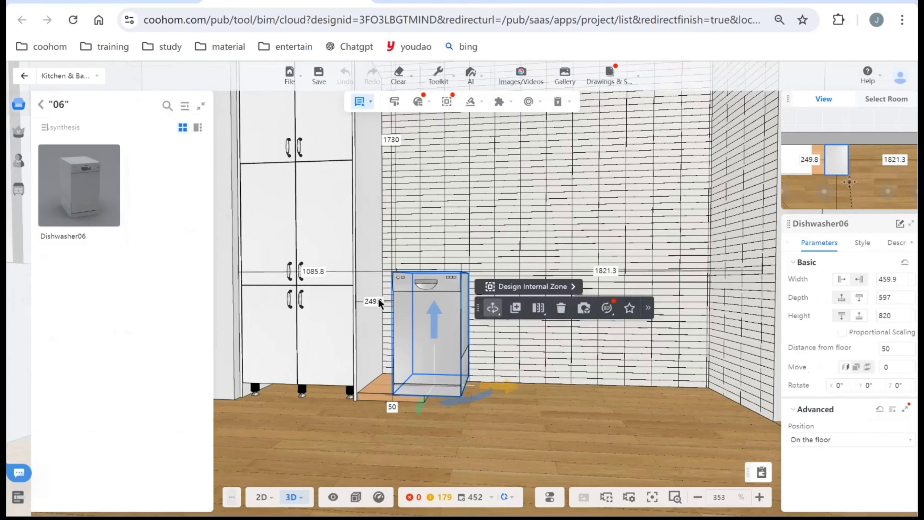
- Widen the plinth under the dishwasher to 479.9 mm
scroll(422, 386, up, 3)
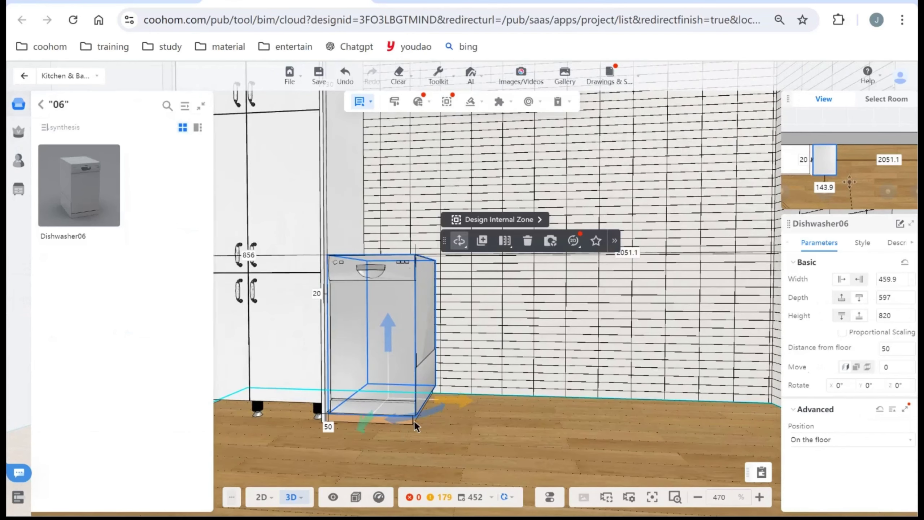
click(412, 419)
drag(438, 408, 453, 421)
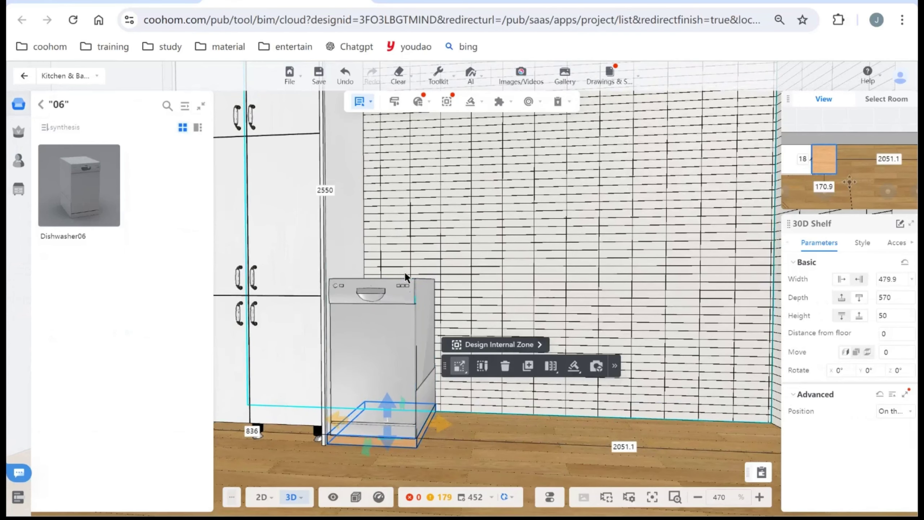
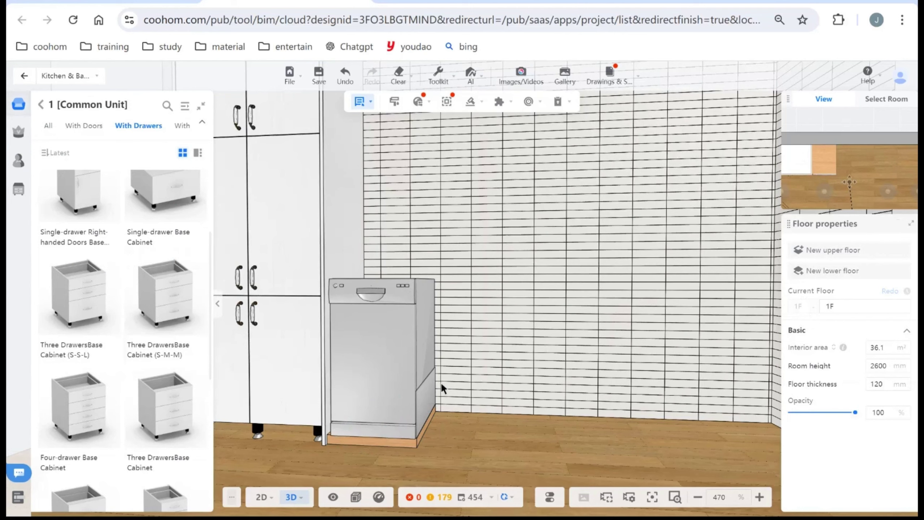
- Place a Three Drawers Base Cabinet beside the dishwasher and size it 400 wide, 550 deep
click(361, 379)
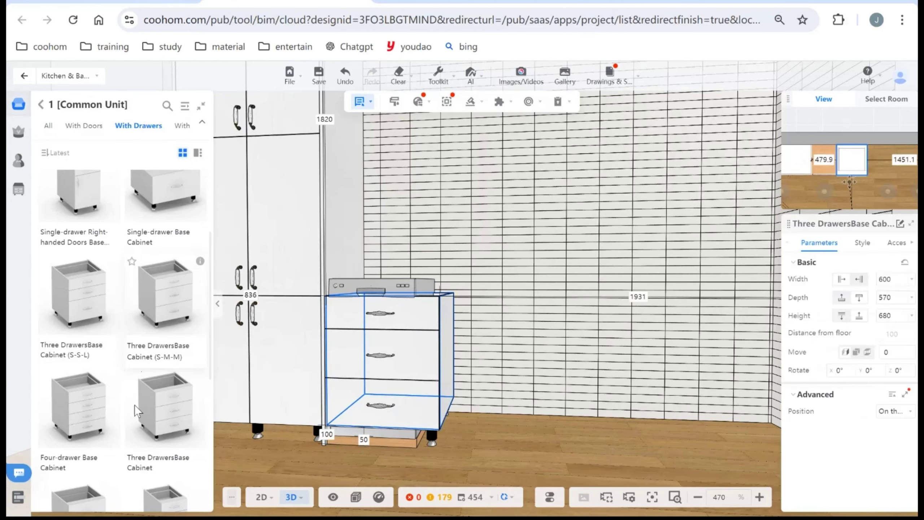
key(Delete)
click(451, 380)
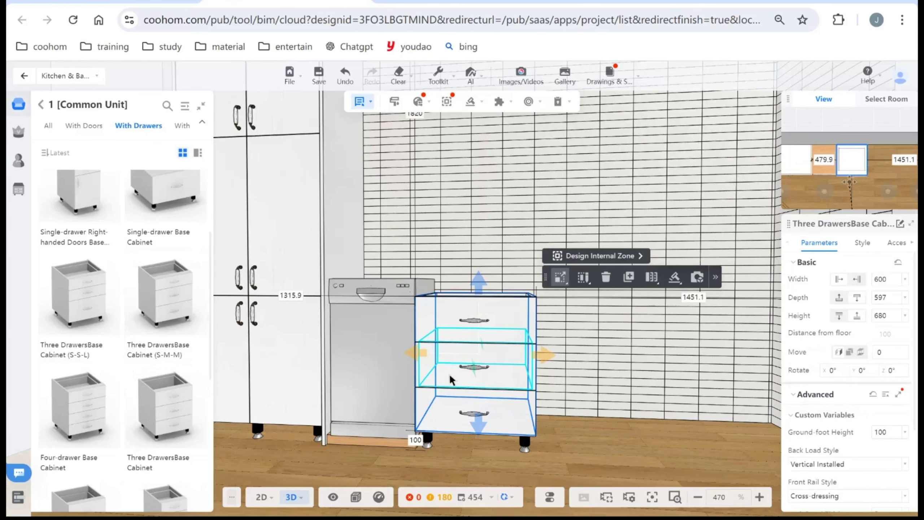
key(Delete)
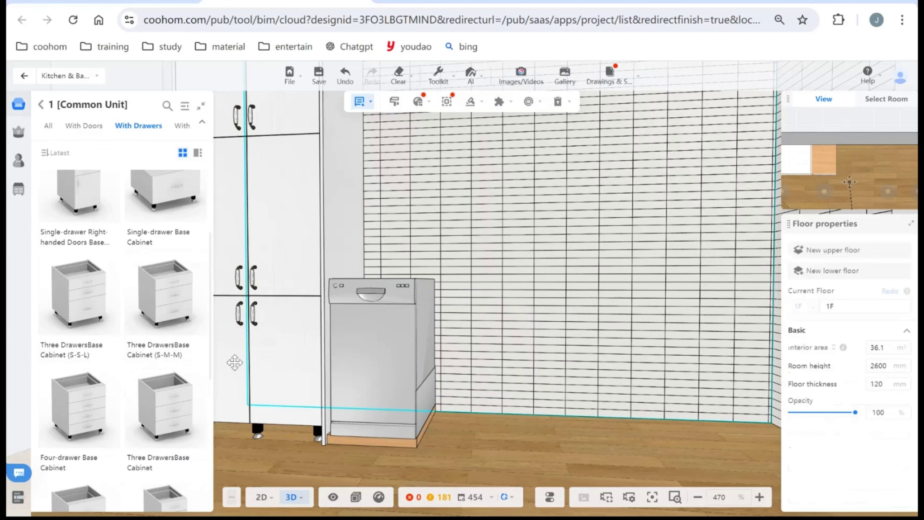
click(443, 357)
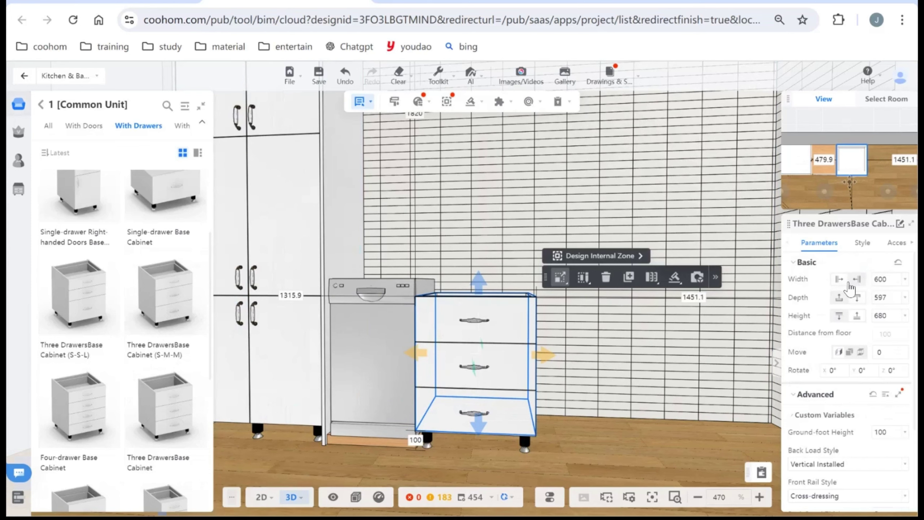
click(839, 278)
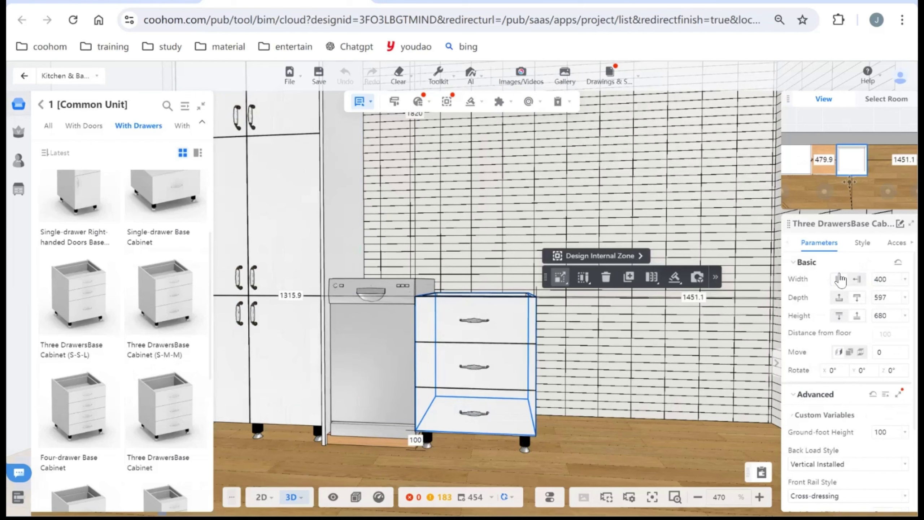
key(Return)
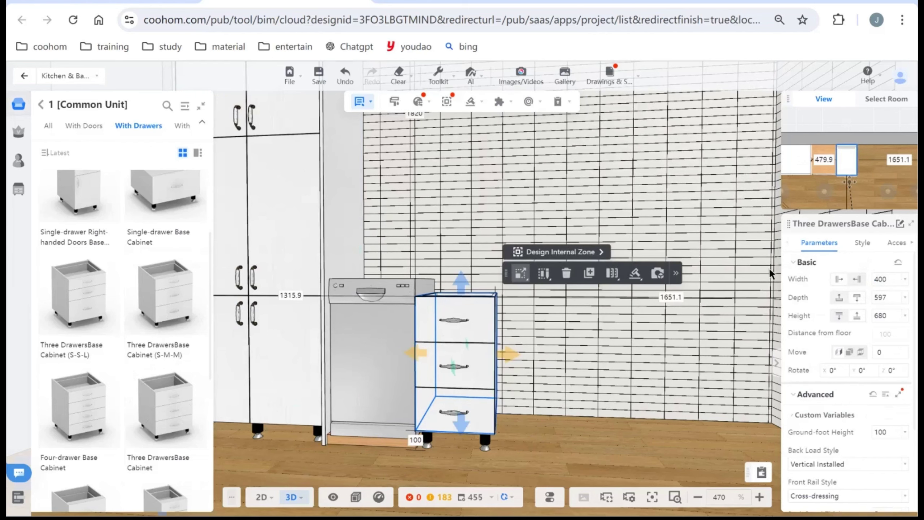
click(841, 297)
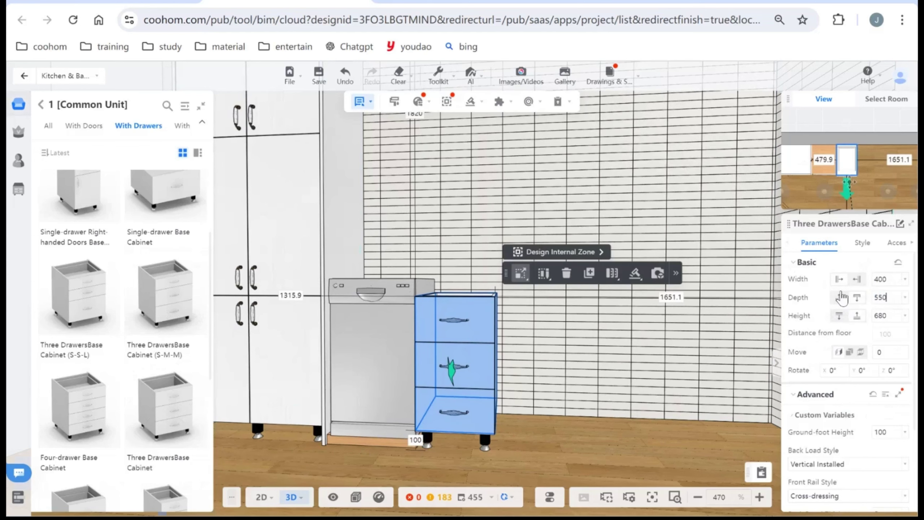
text(550)
key(Return)
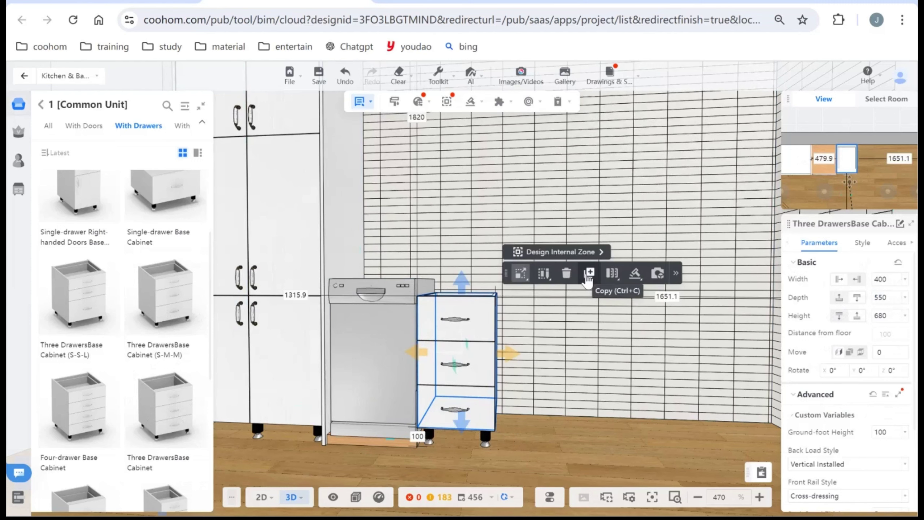
- Copy the drawer cabinet to its right and widen the copy to 650 mm
click(588, 280)
click(572, 387)
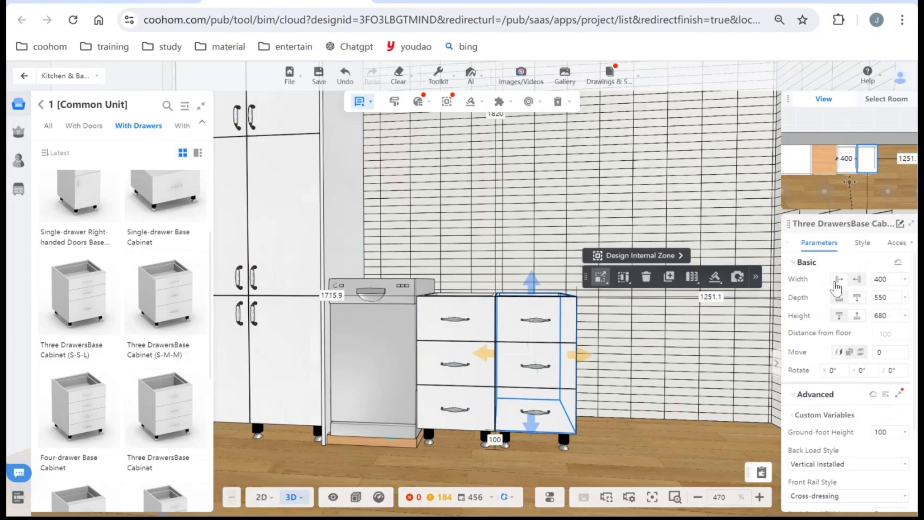
click(858, 281)
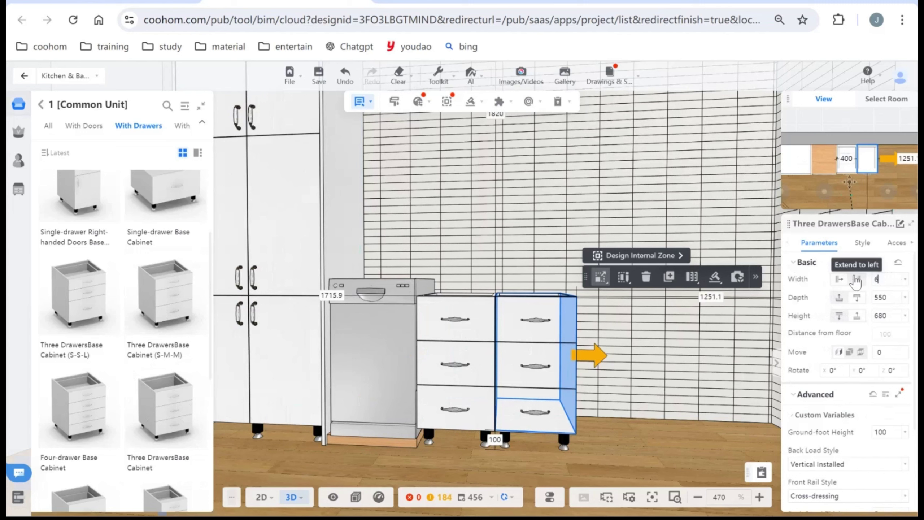
key(Return)
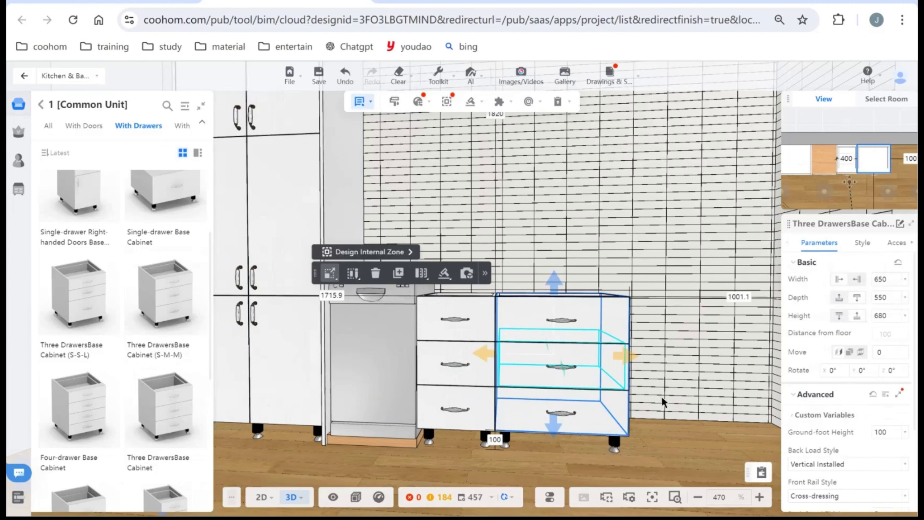
drag(651, 438, 582, 426)
right_drag(582, 426, 618, 404)
- In Select part mode, delete the top and middle drawers of the 650 mm cabinet
drag(518, 341, 578, 380)
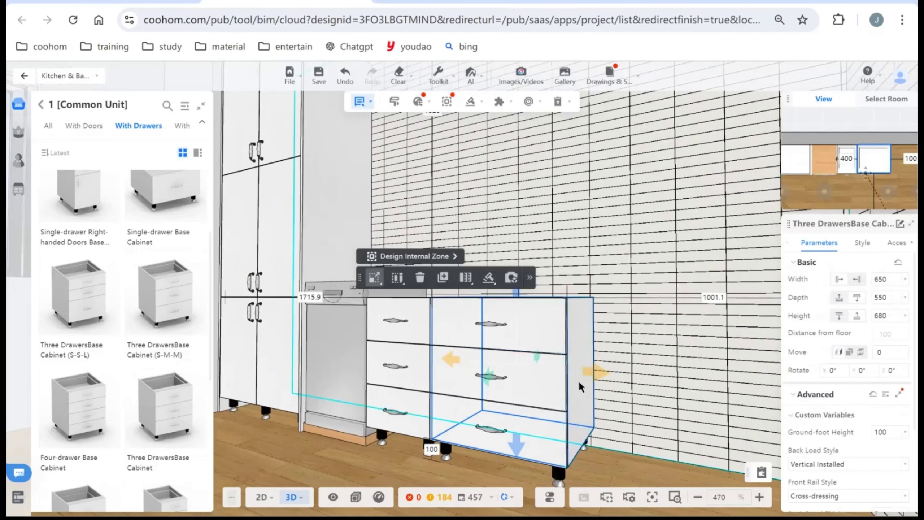
mouse_move(360, 104)
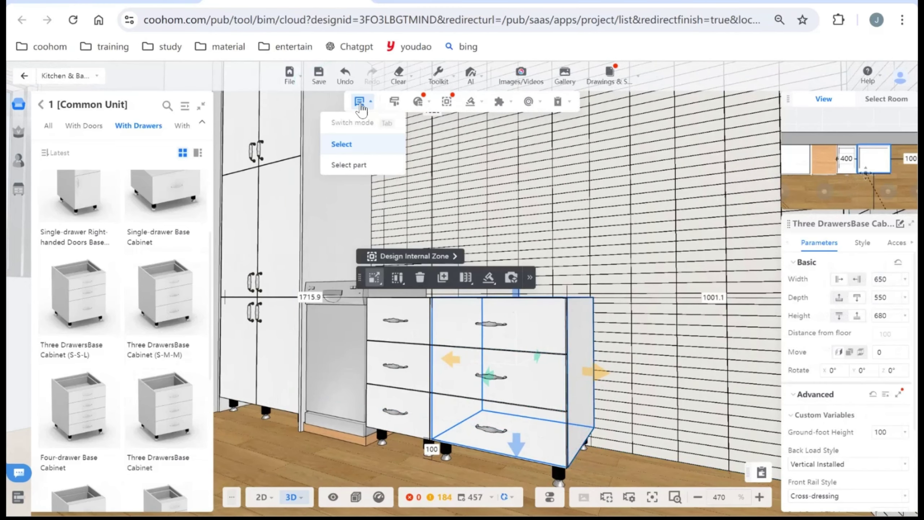
click(360, 164)
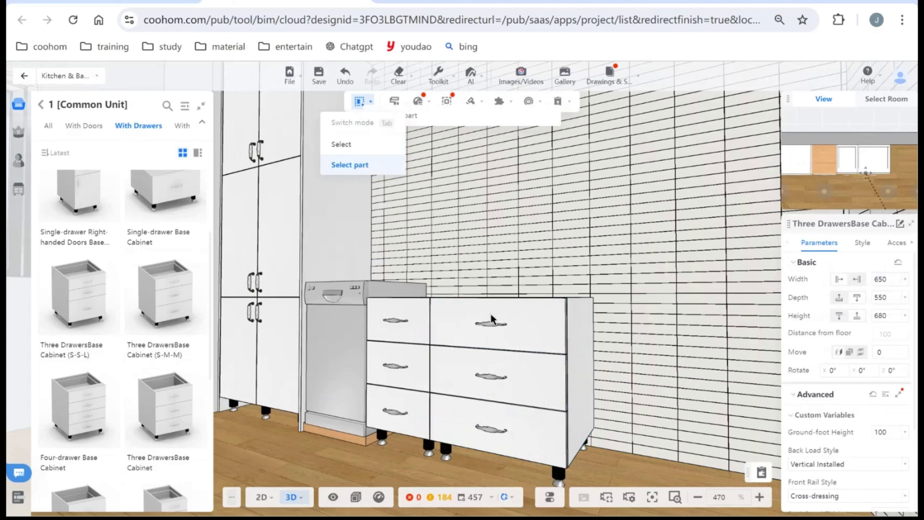
click(515, 330)
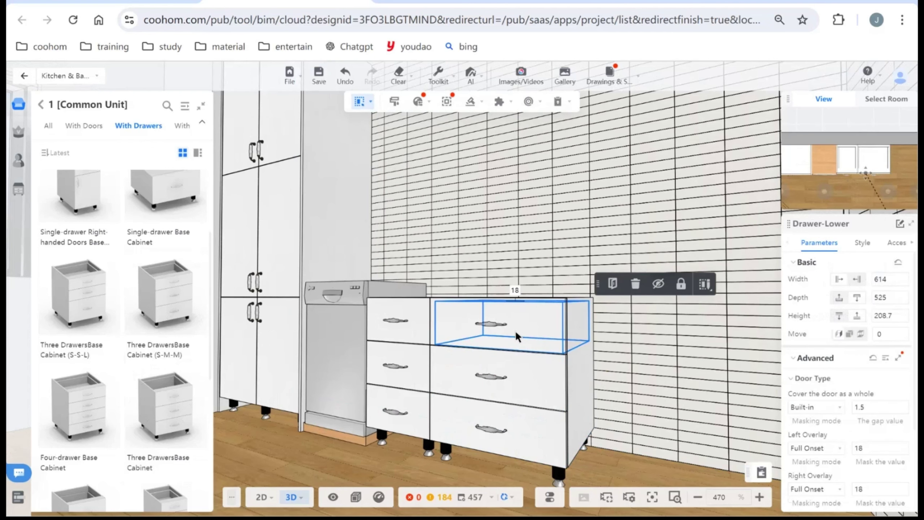
key(Delete)
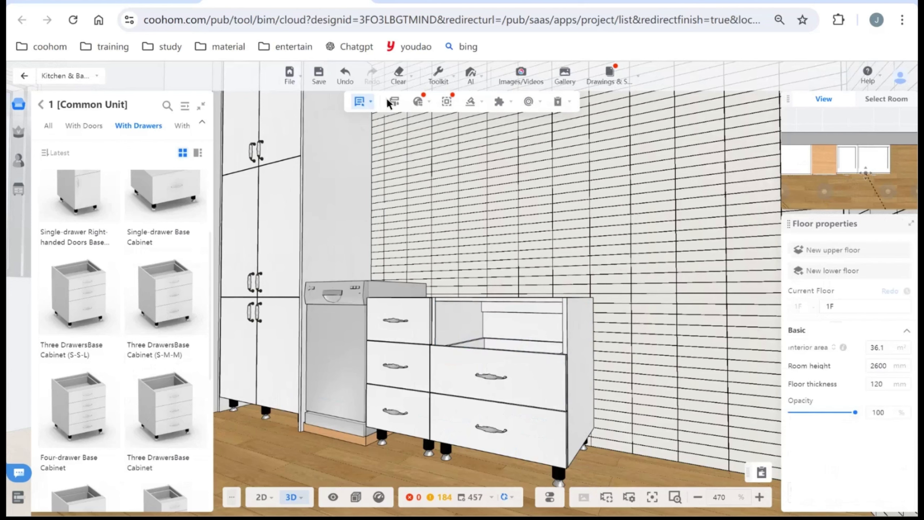
click(369, 102)
click(506, 380)
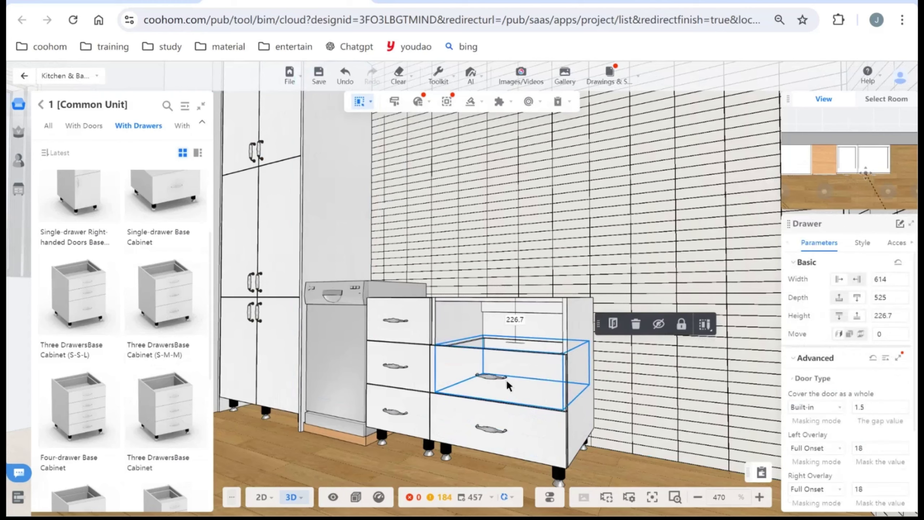
key(Delete)
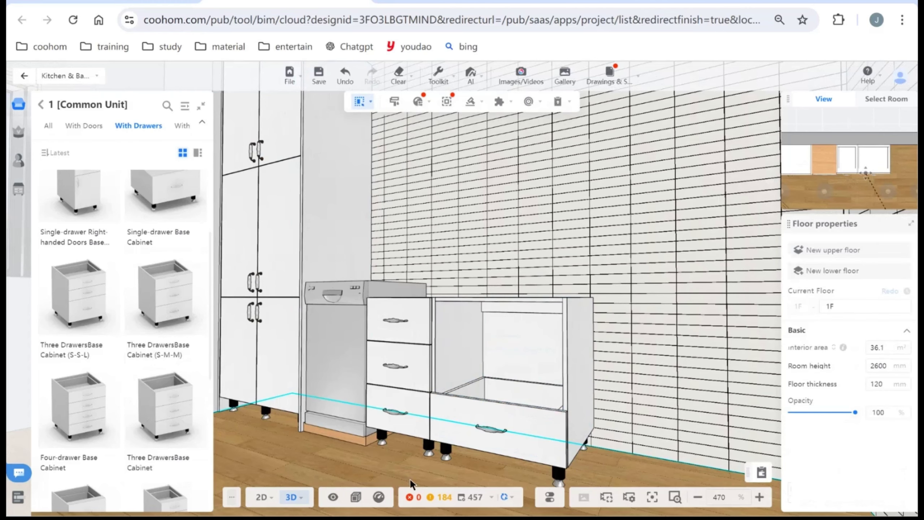
right_drag(410, 479, 461, 480)
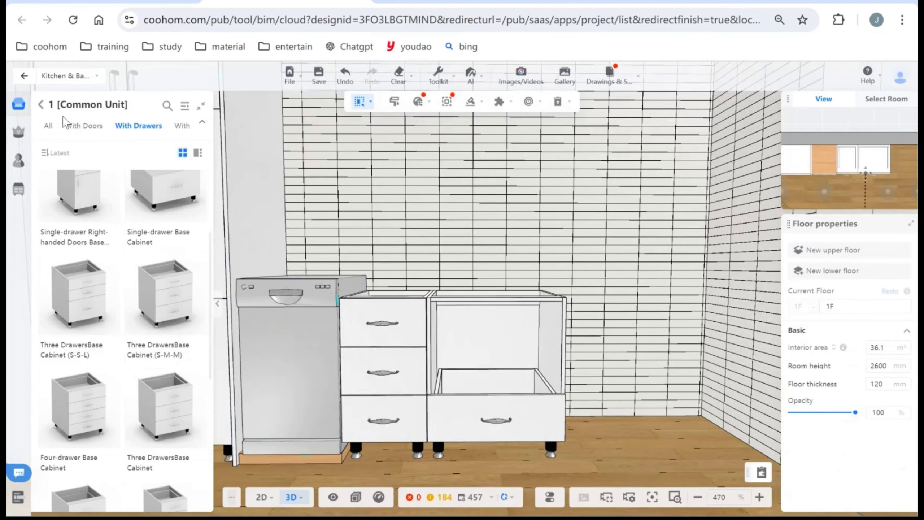
- Search the Electric Oven catalog for '12' and drop Electric Oven 12 into the 650 mm cabinet opening
click(41, 104)
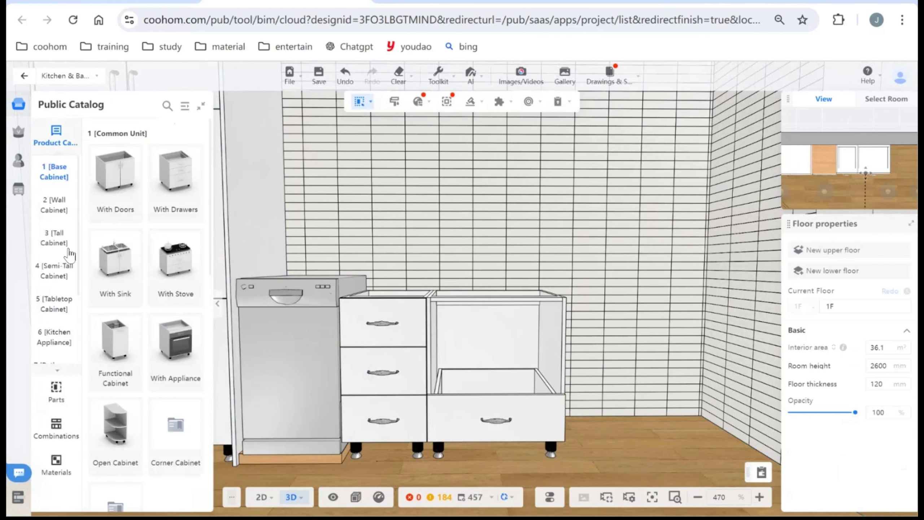
click(66, 339)
scroll(160, 335, down, 3)
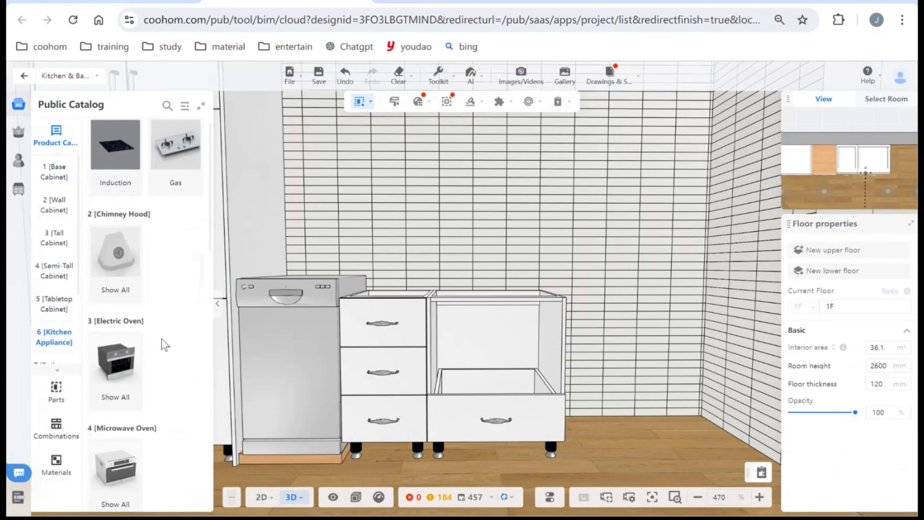
click(117, 320)
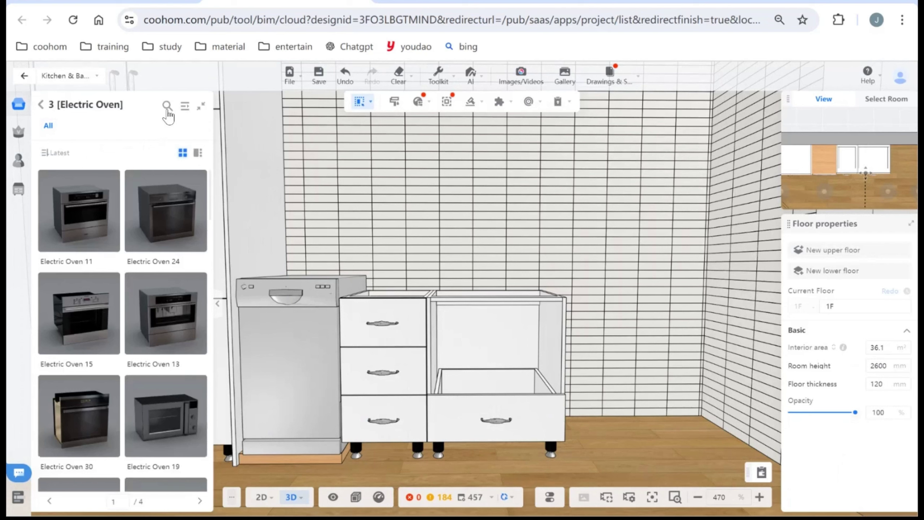
click(167, 105)
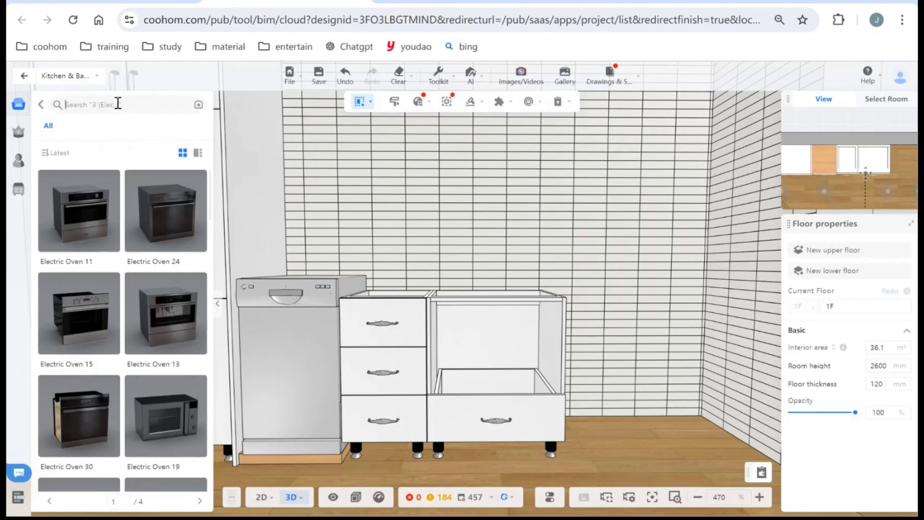
text(12)
key(Return)
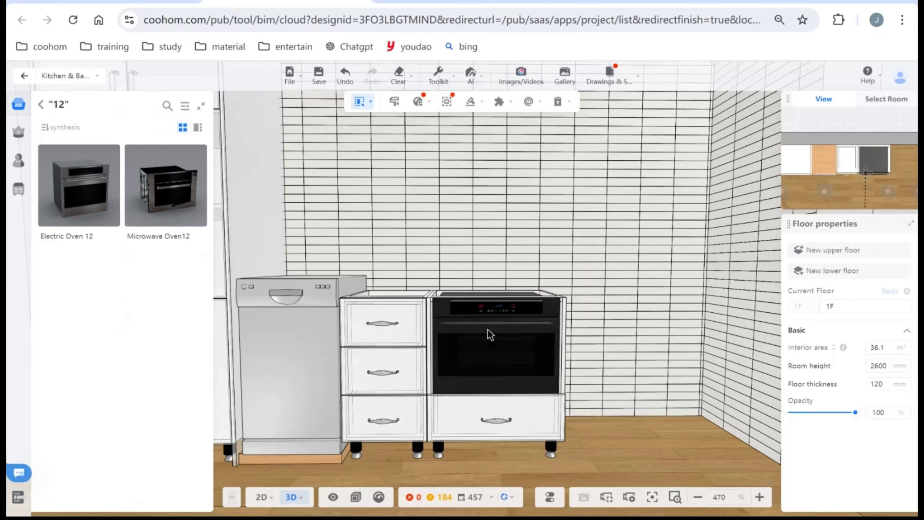
click(489, 331)
click(609, 454)
drag(608, 453, 567, 383)
scroll(400, 464, down, 5)
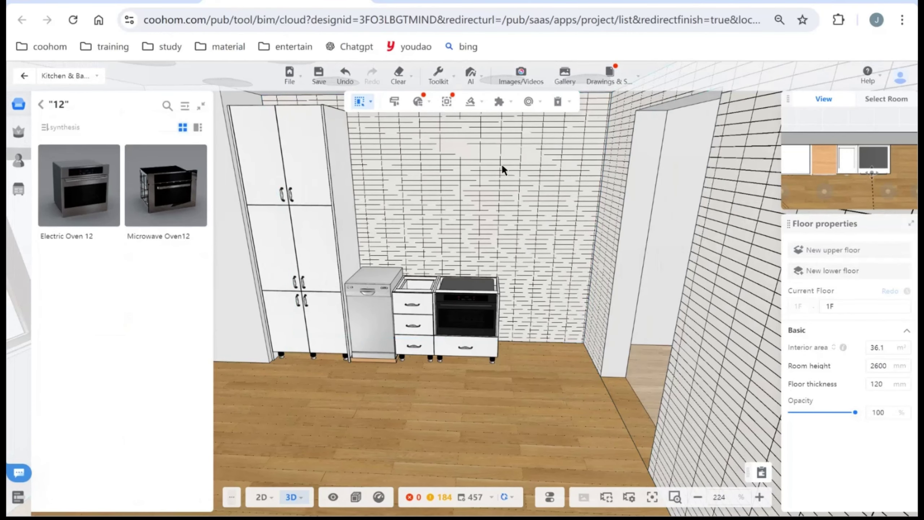
- Duplicate the tall cabinet's end panel and place the copy right of the oven cabinet
click(343, 155)
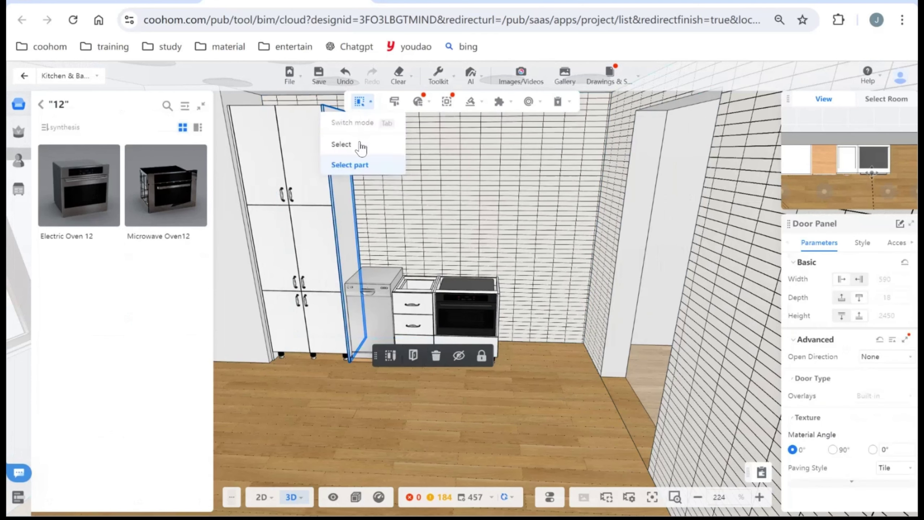
click(342, 188)
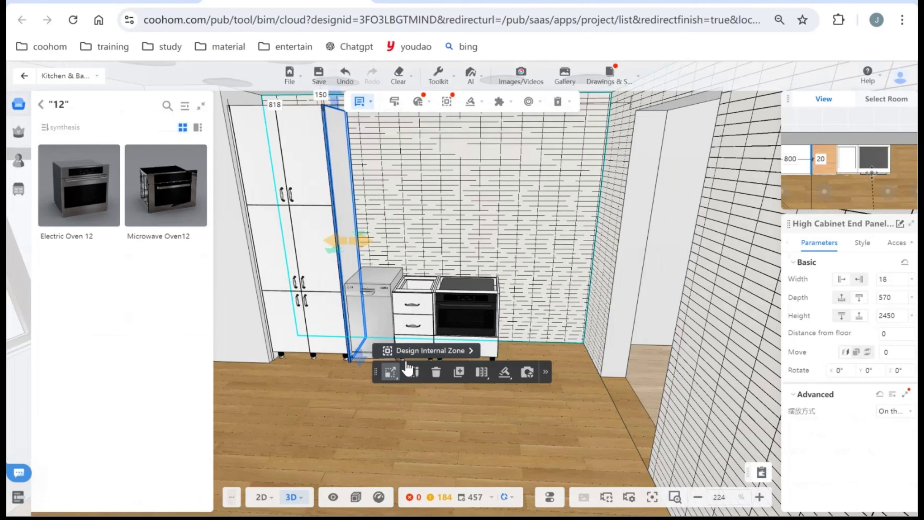
click(459, 371)
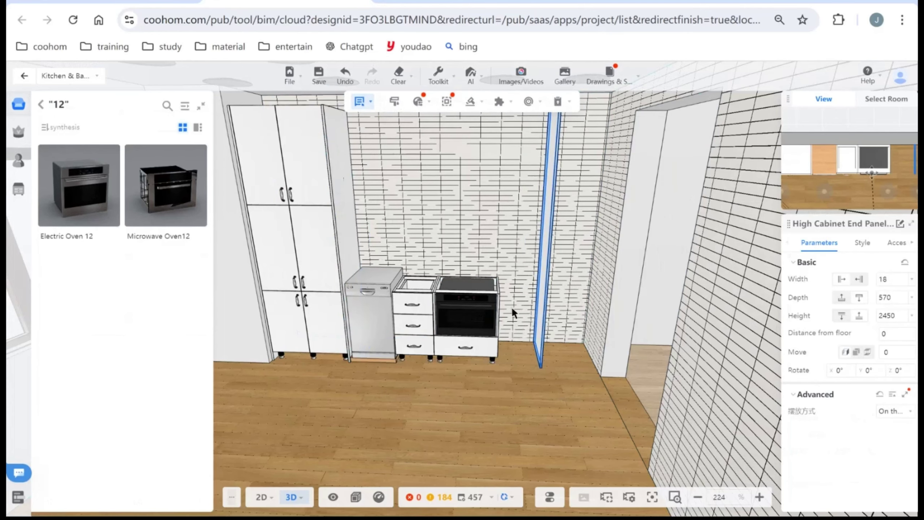
click(507, 306)
scroll(488, 367, down, 3)
scroll(489, 377, down, 2)
right_drag(489, 377, 528, 314)
scroll(495, 173, up, 5)
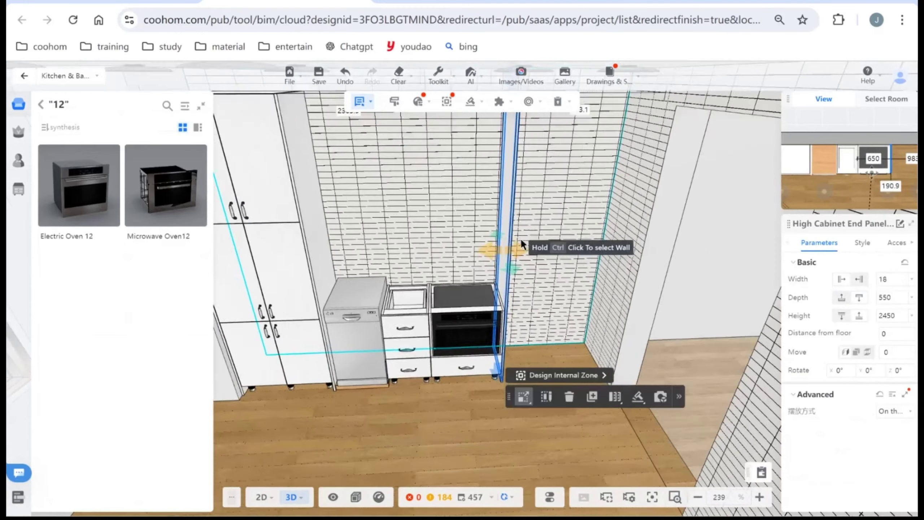
scroll(539, 231, up, 2)
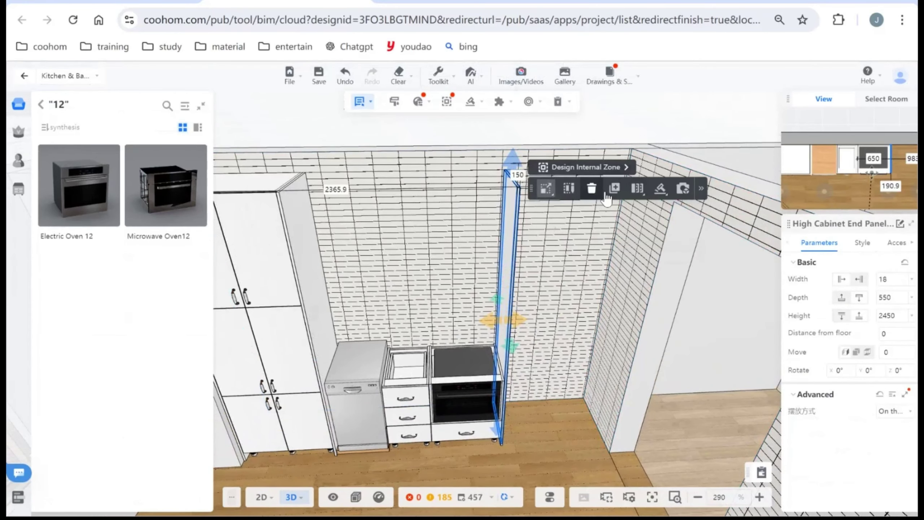
- Move the end panel flush against the side wall, 965.1 mm from the tall cabinet
click(615, 189)
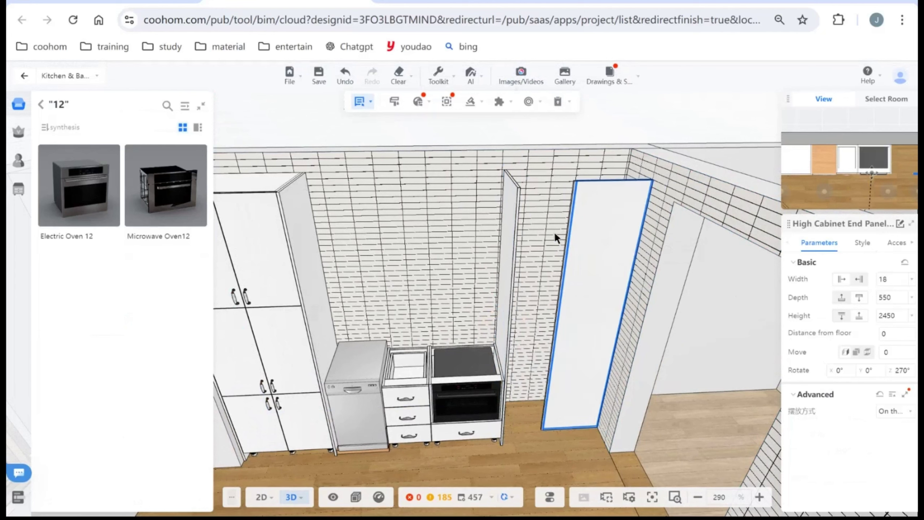
drag(554, 237, 581, 215)
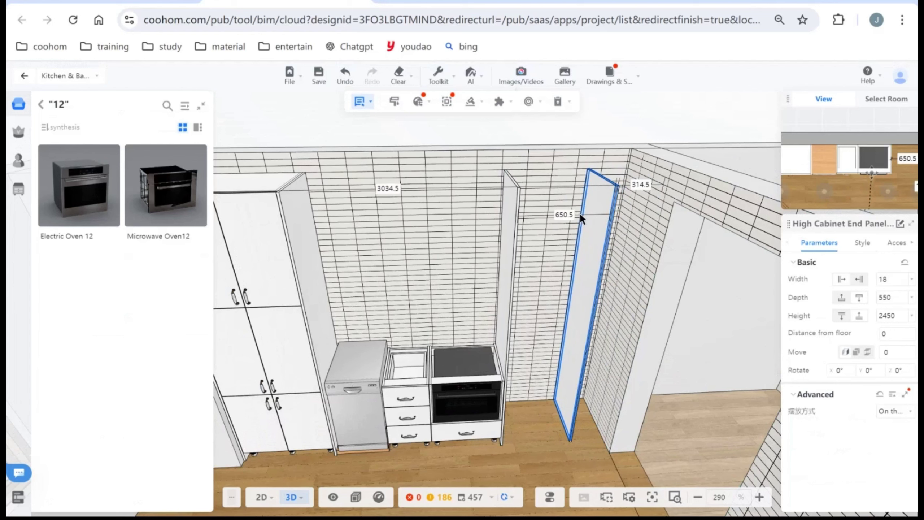
drag(580, 215, 580, 215)
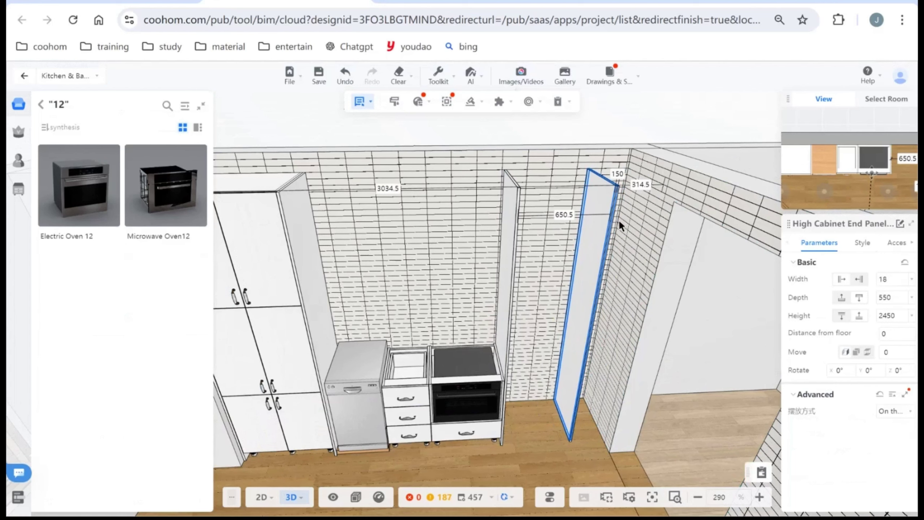
click(640, 185)
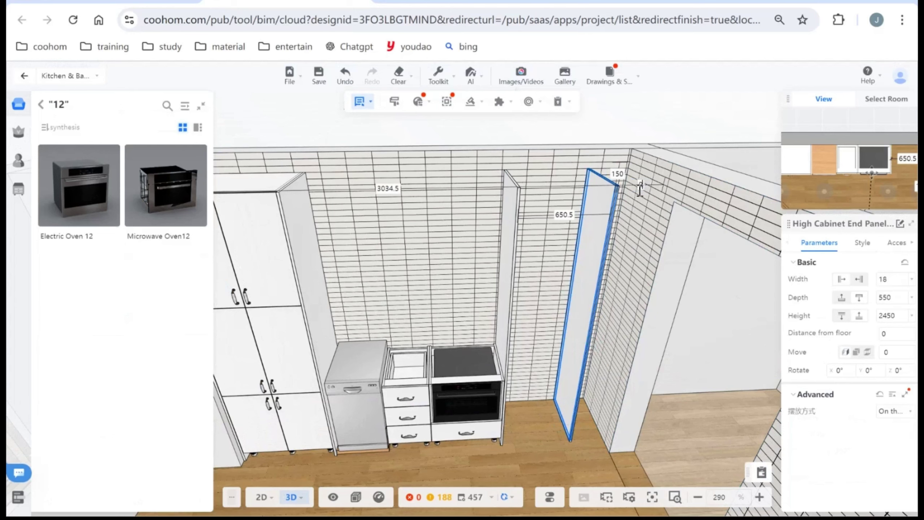
key(Return)
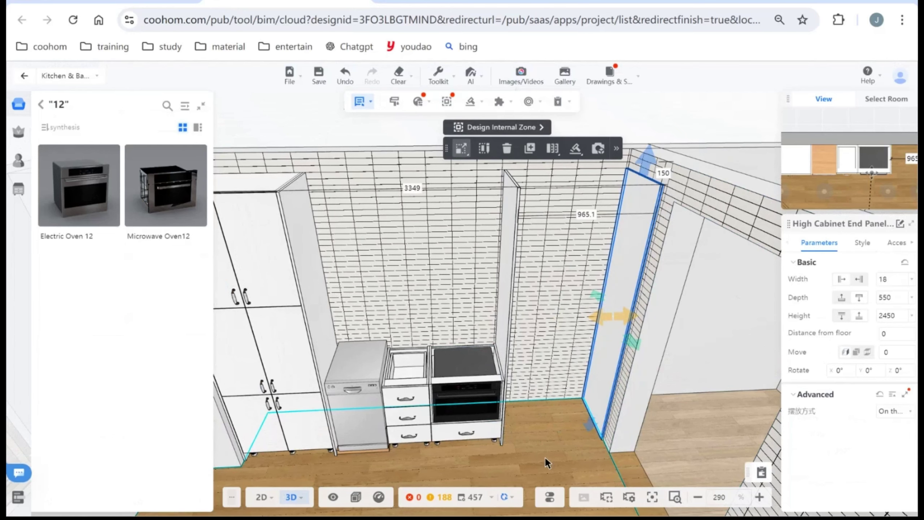
drag(544, 457, 575, 457)
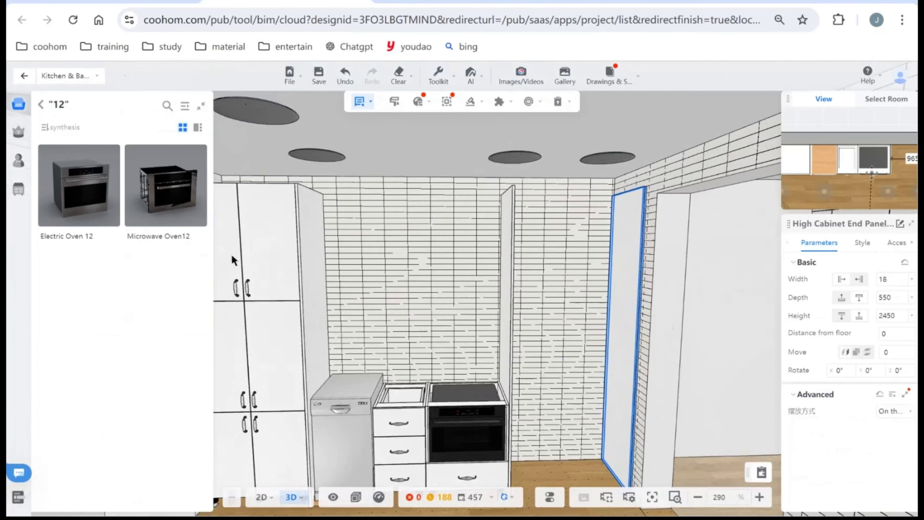
- Place a Double Doors Above-fridge Wall Cabinet, 965.1 wide, between the two end panels
click(41, 104)
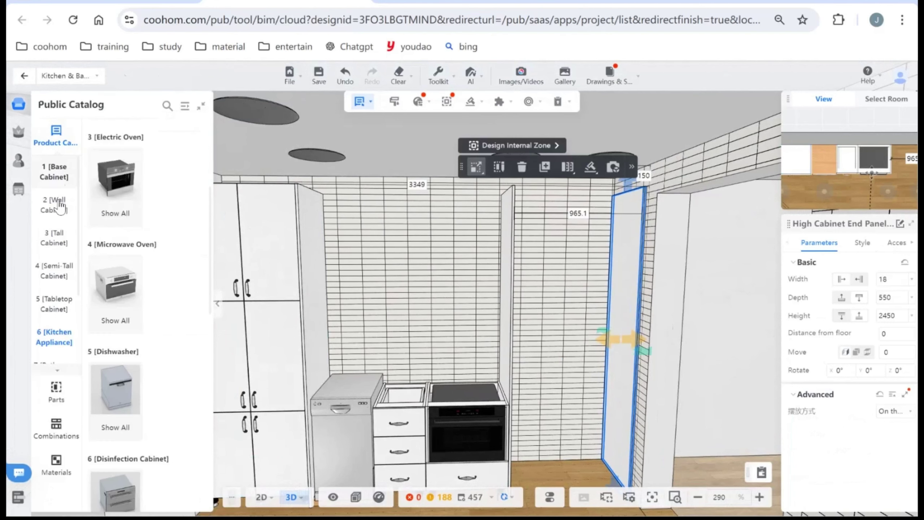
click(58, 205)
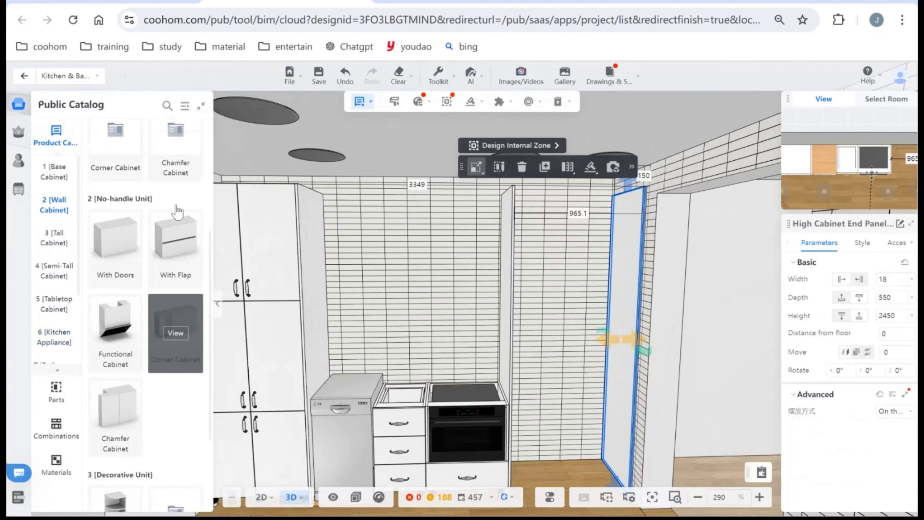
click(185, 106)
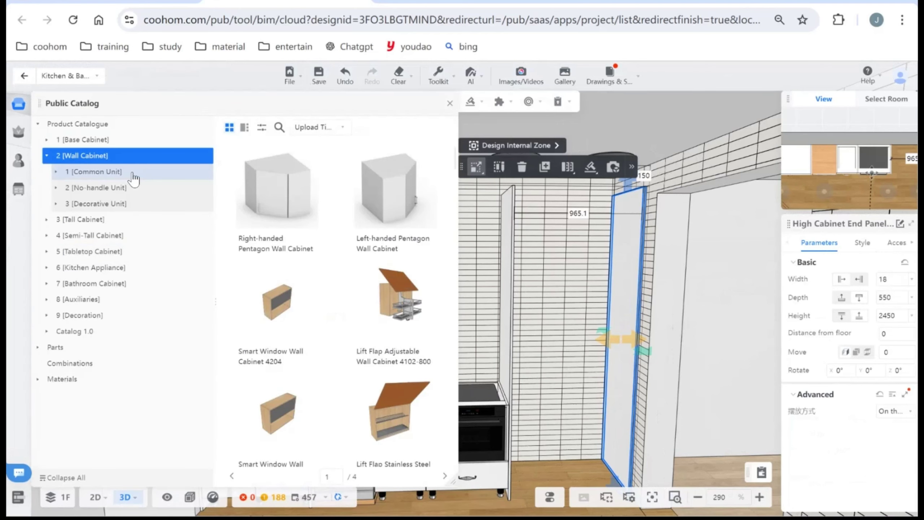
click(131, 177)
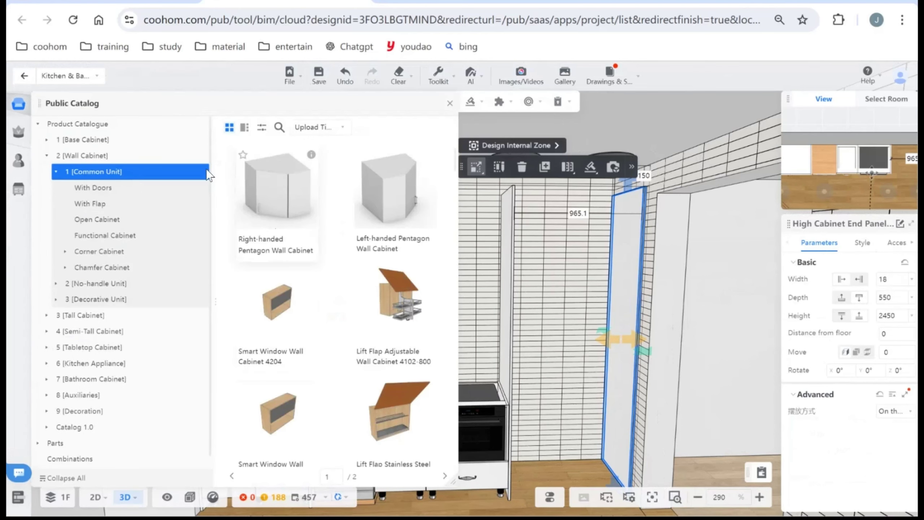
click(140, 188)
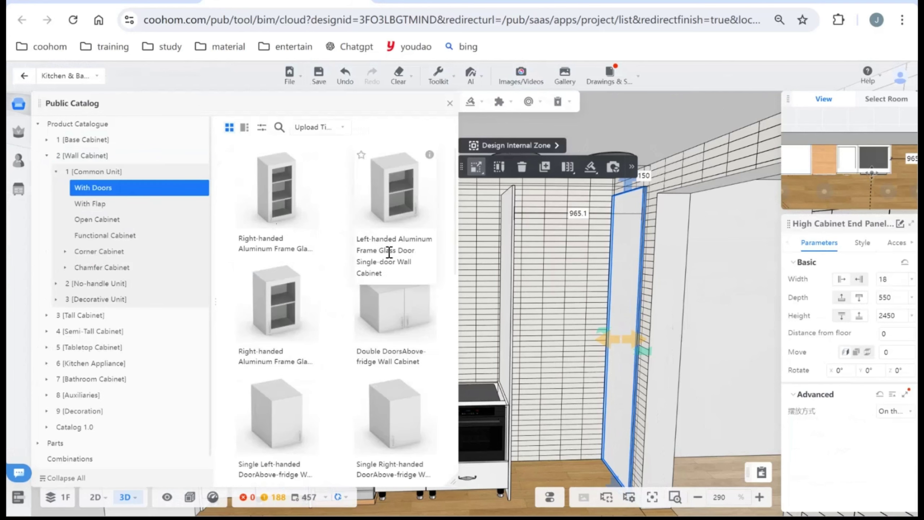
click(406, 319)
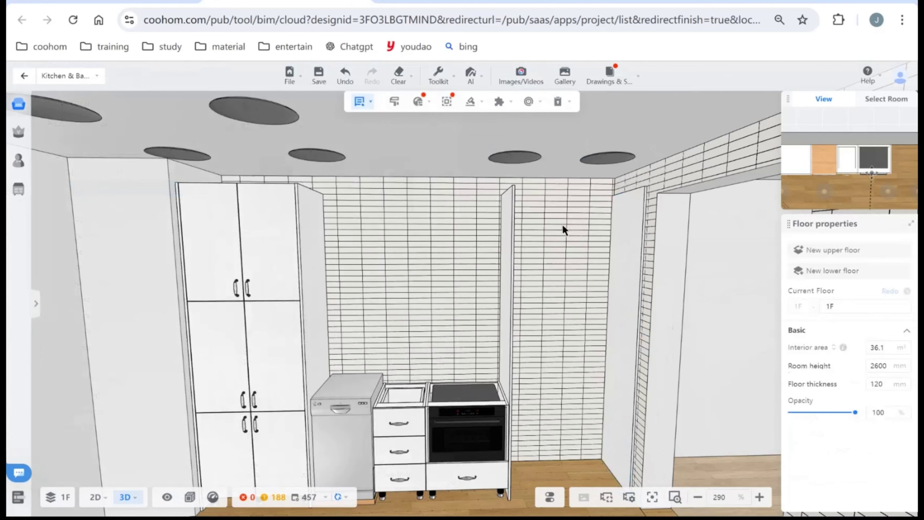
click(568, 204)
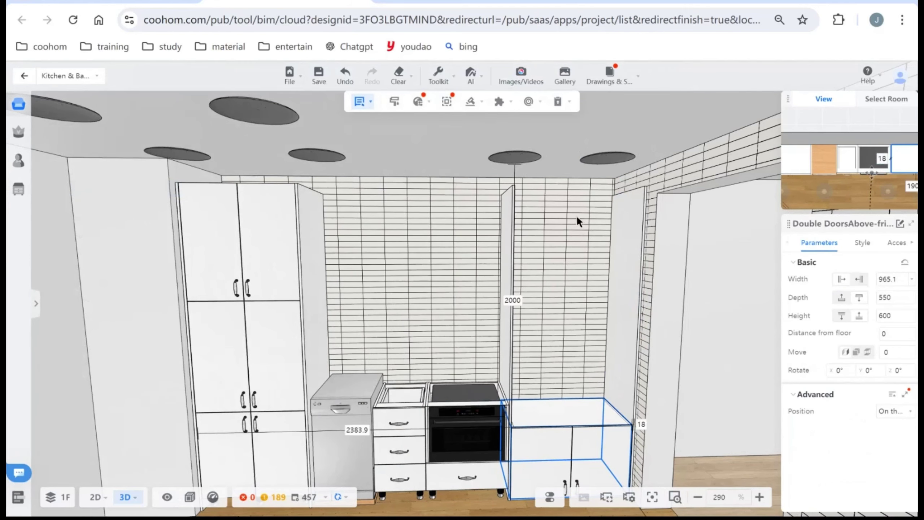
click(586, 251)
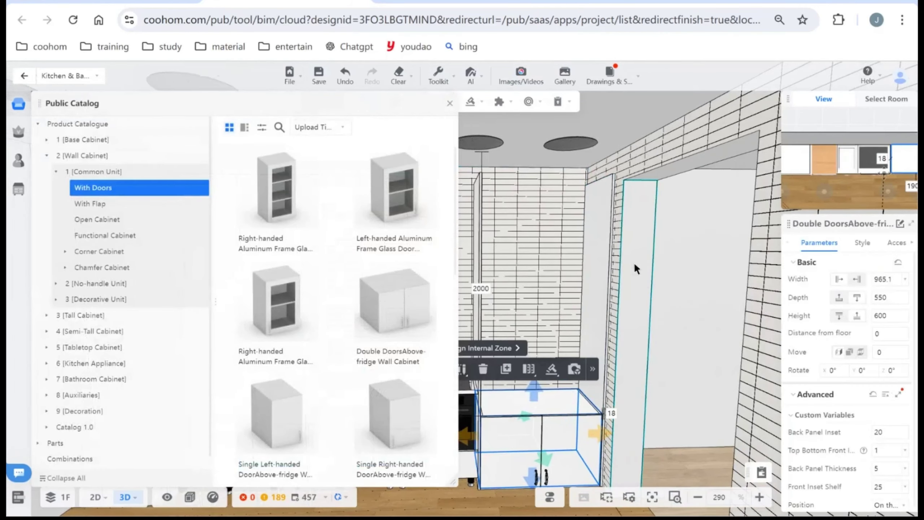
- Align the top of the above-fridge cabinet with the tall three-door cabinet using Align Top
scroll(615, 240, down, 2)
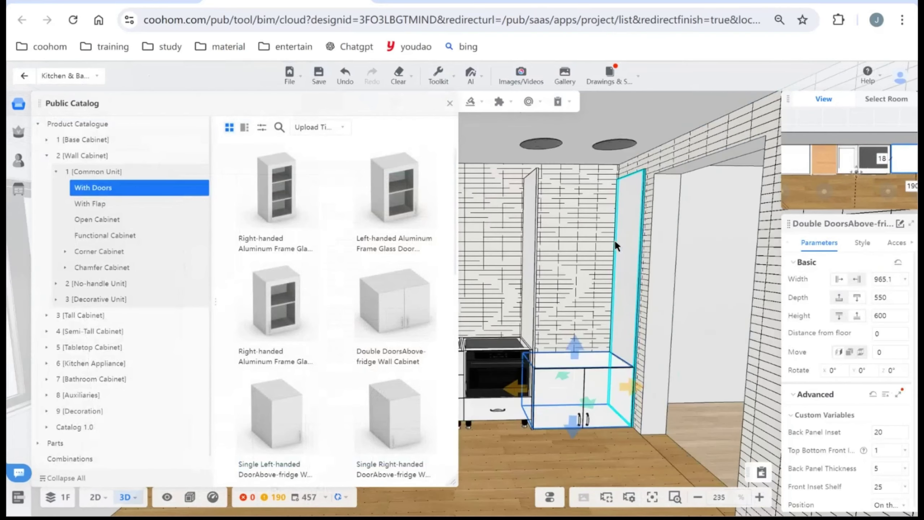
drag(615, 240, 522, 245)
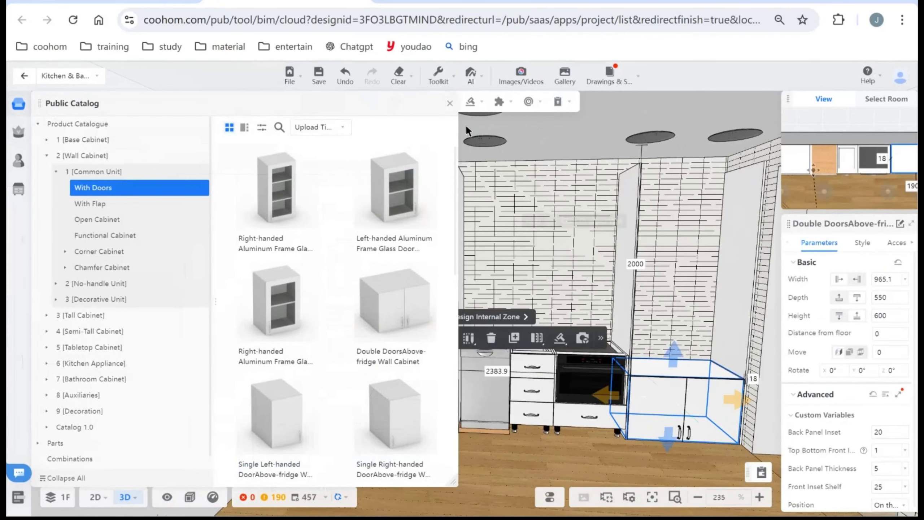
click(450, 103)
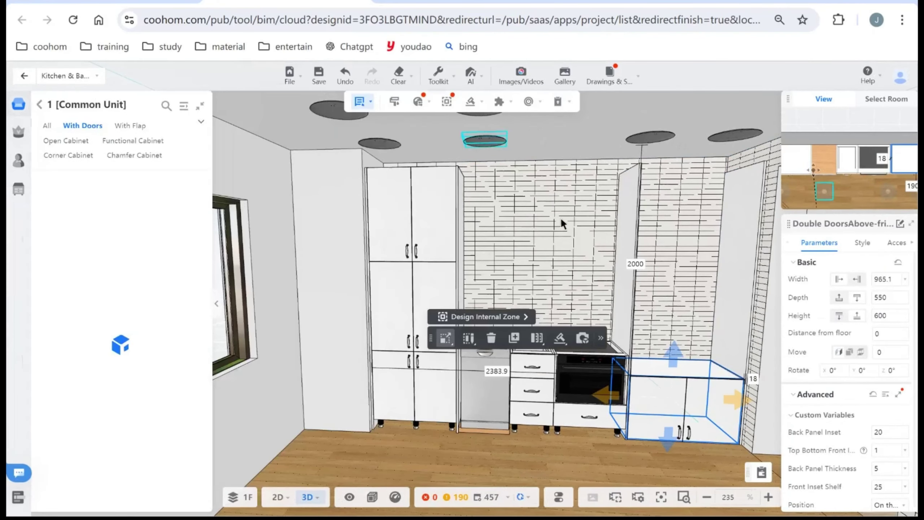
click(417, 190)
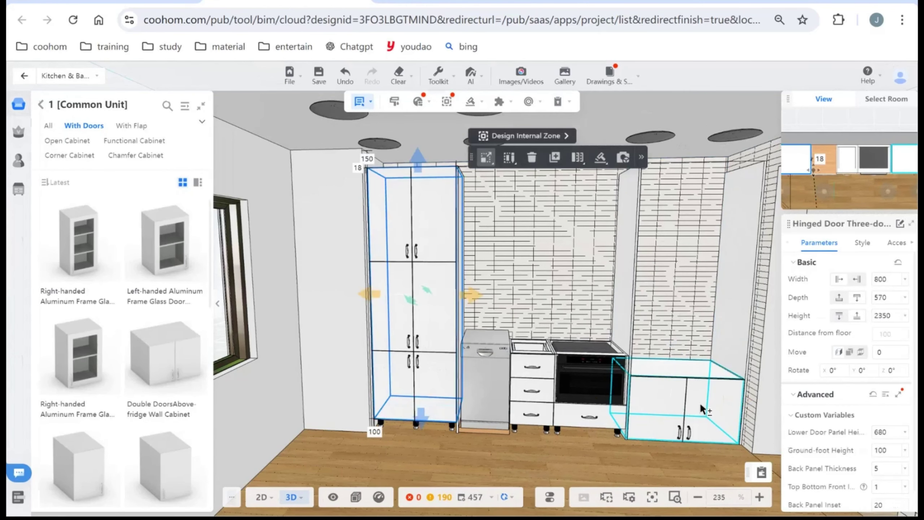
ctrl+click(700, 402)
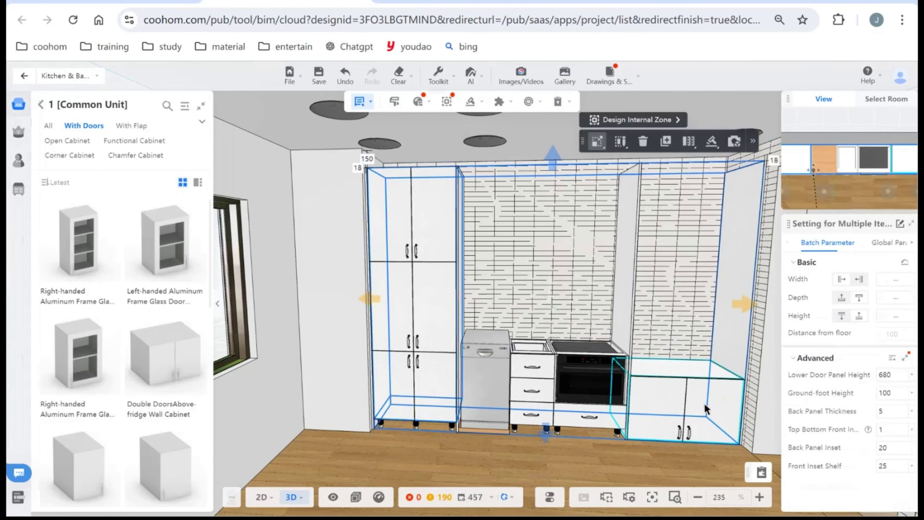
click(753, 146)
mouse_move(738, 187)
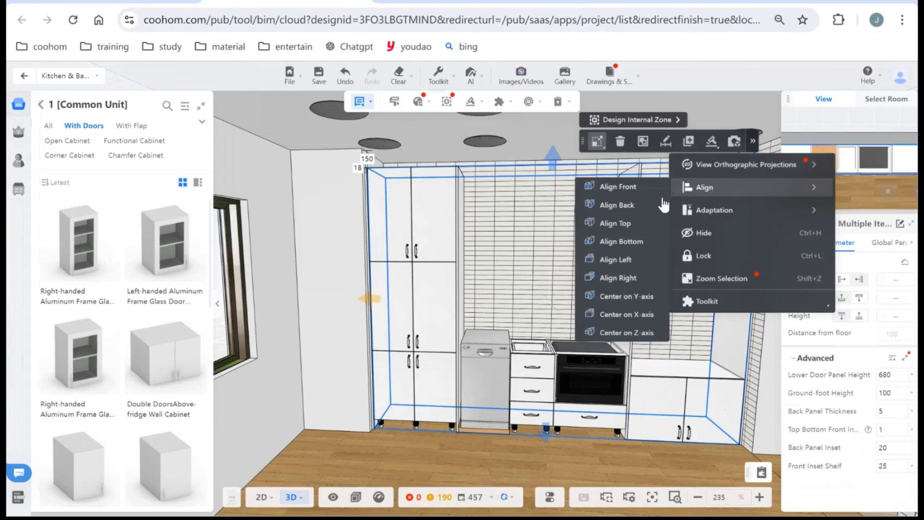
click(651, 223)
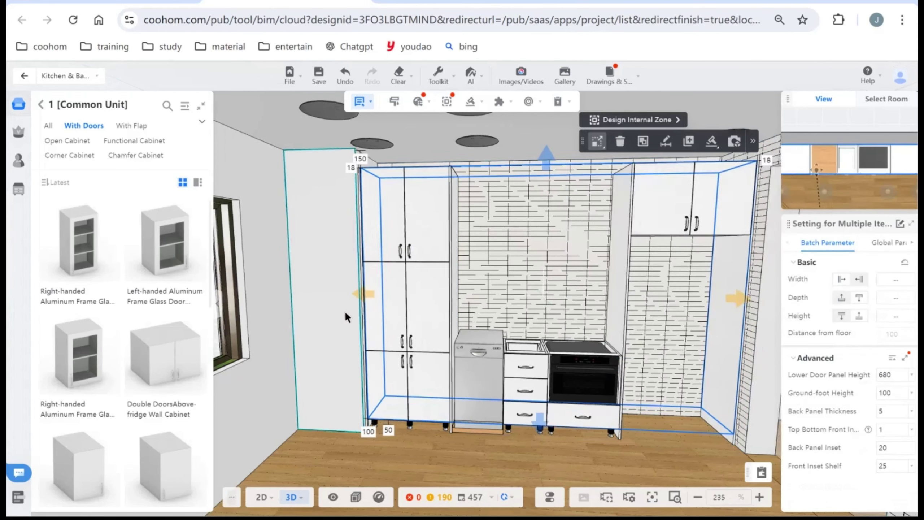
scroll(663, 269, up, 4)
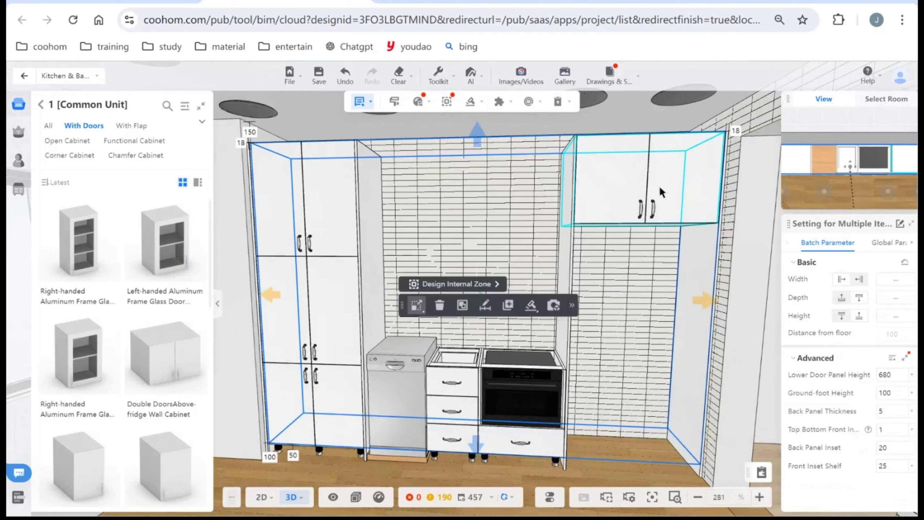
- Set the above-fridge cabinet's height to 350 mm, leaving it 2100 mm above the floor
click(659, 185)
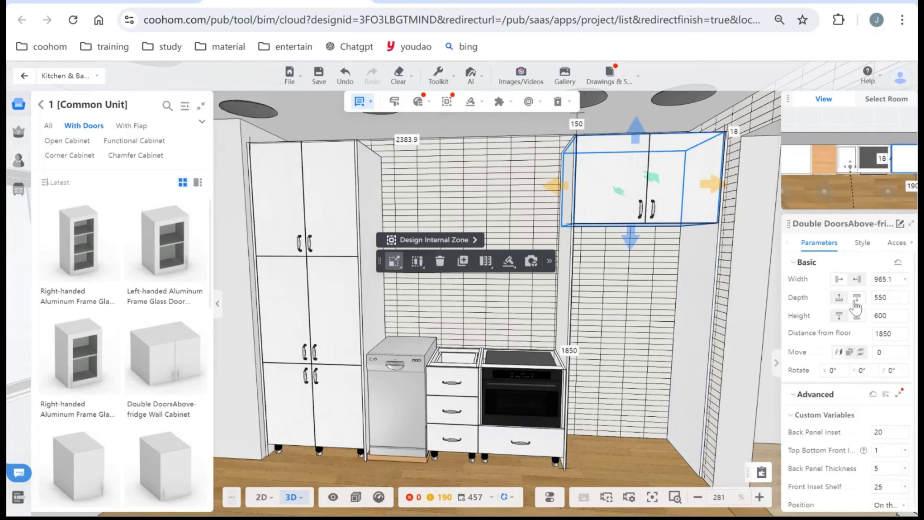
double_click(887, 301)
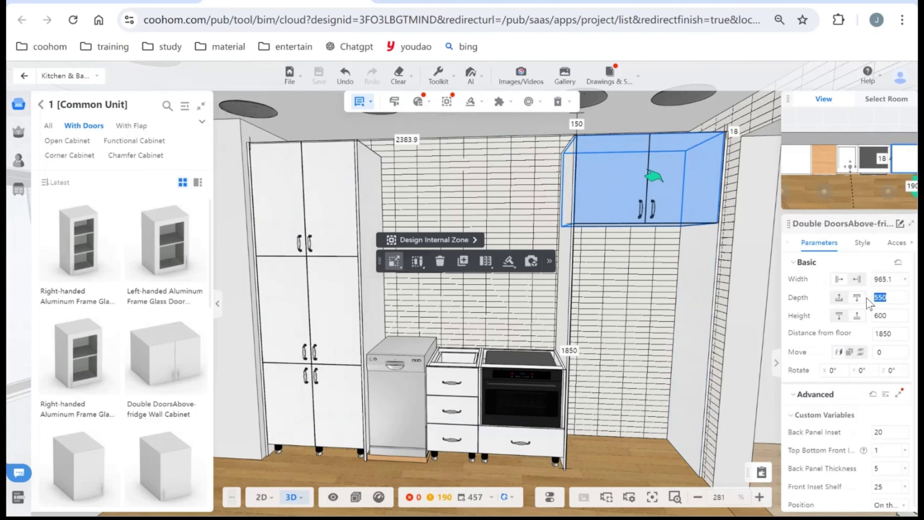
double_click(873, 316)
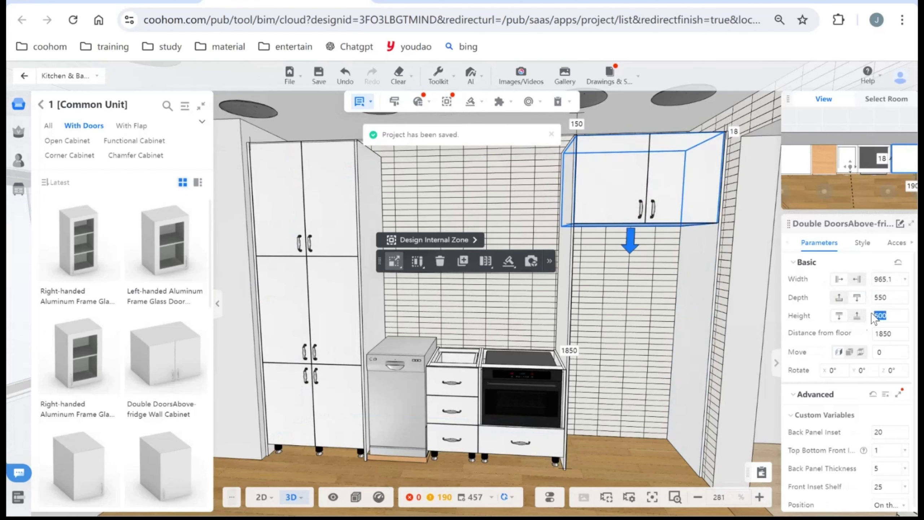
text(350)
key(Return)
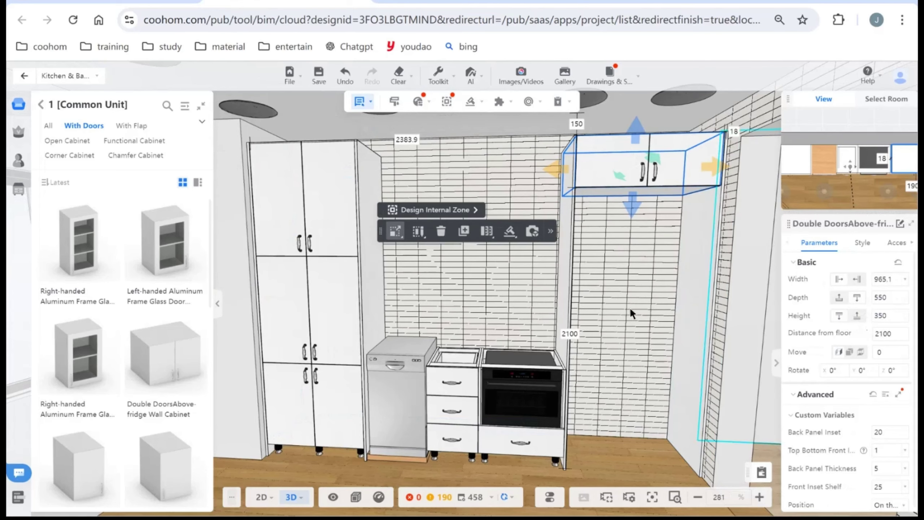
drag(630, 307, 620, 275)
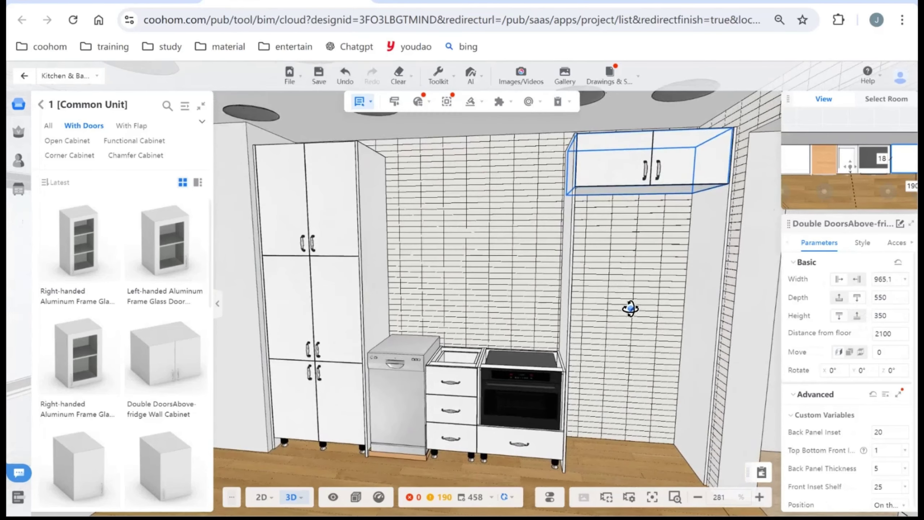
scroll(621, 276, down, 3)
key(a)
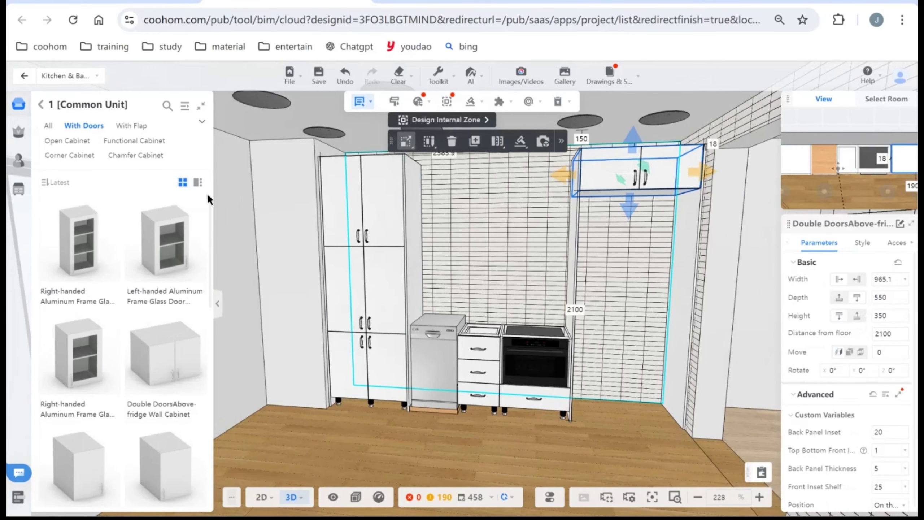
- Add Refrigerator-3 from the French door refrigerators and begin orienting it against the tall cabinet
click(41, 105)
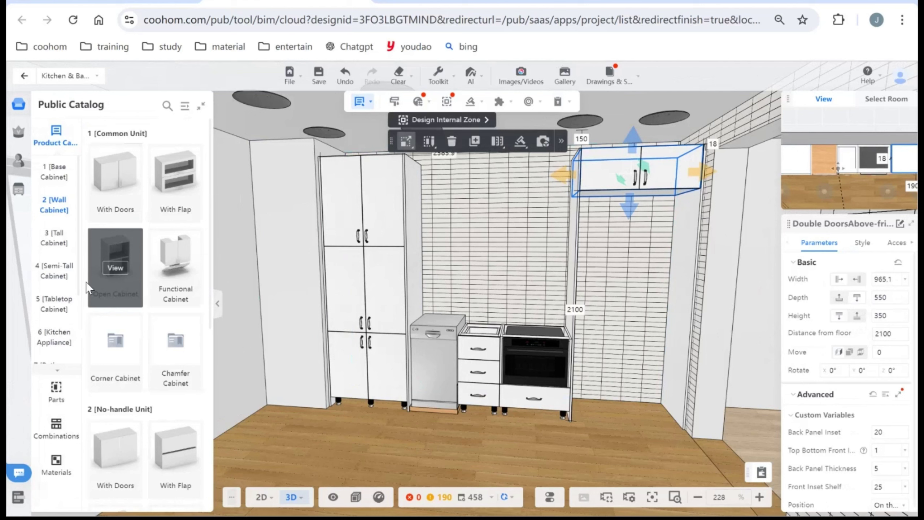
click(53, 337)
scroll(184, 387, down, 4)
scroll(183, 387, down, 5)
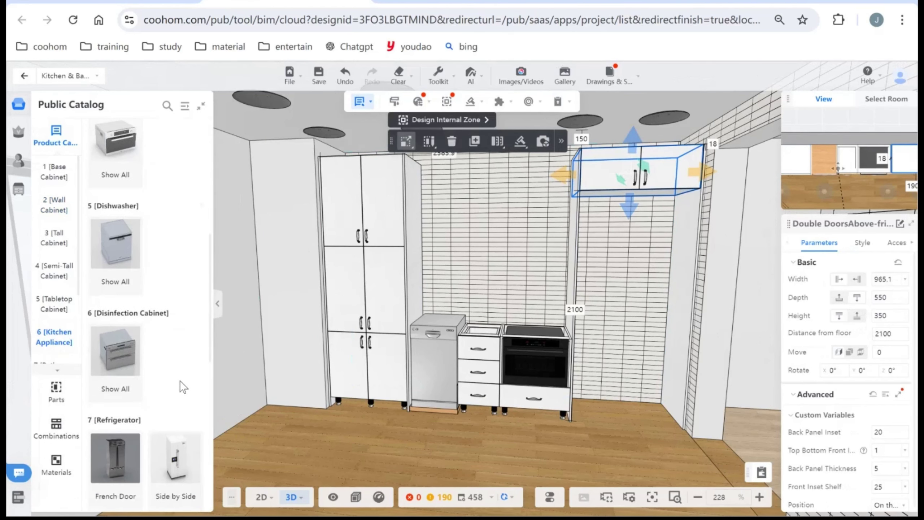
click(116, 397)
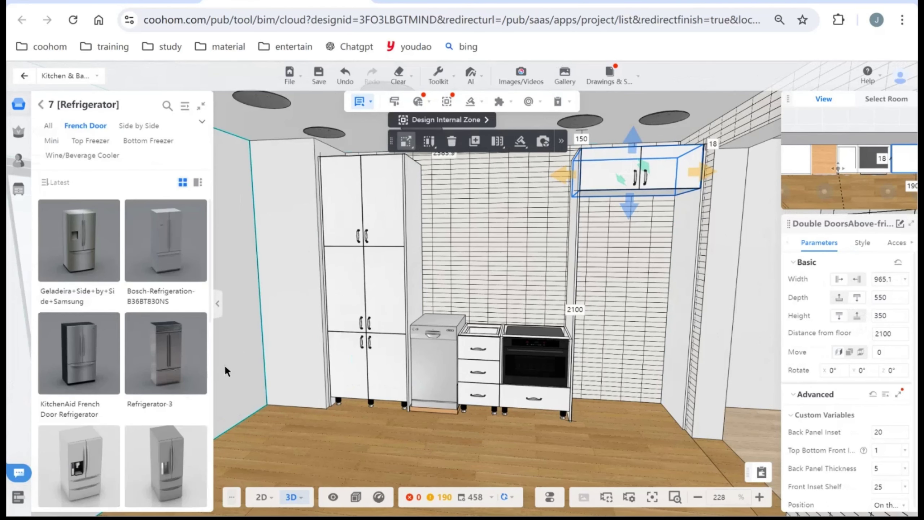
click(171, 358)
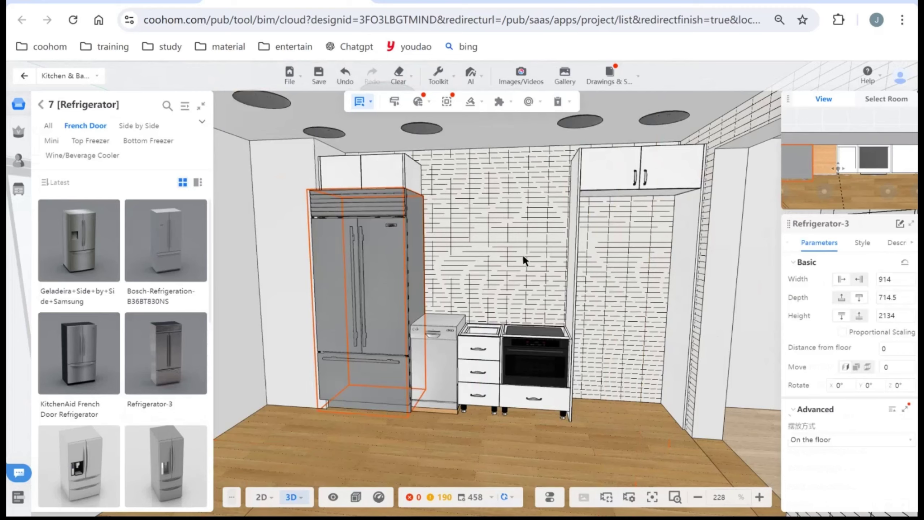
scroll(627, 251, down, 3)
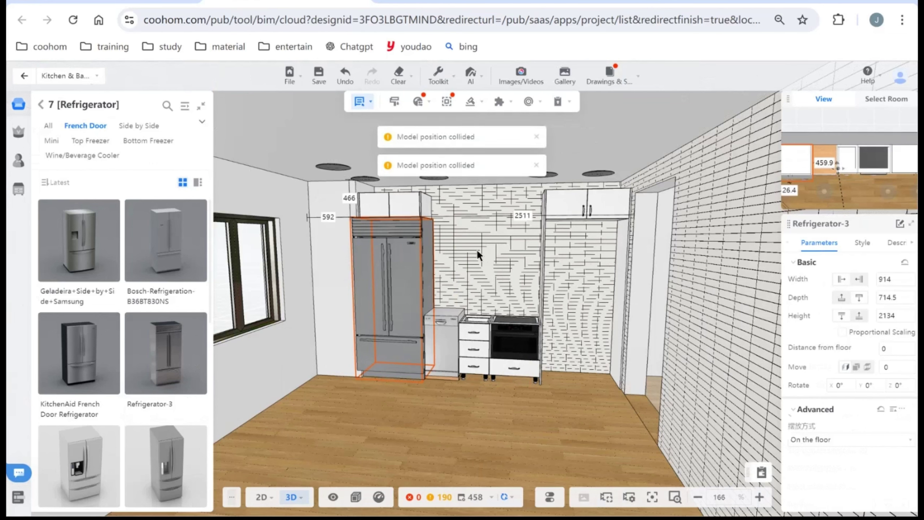
scroll(550, 255, up, 2)
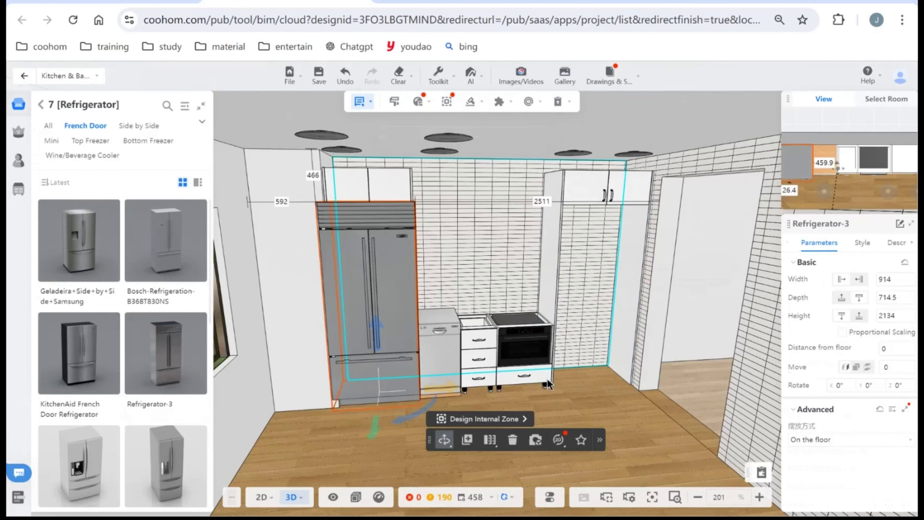
click(599, 440)
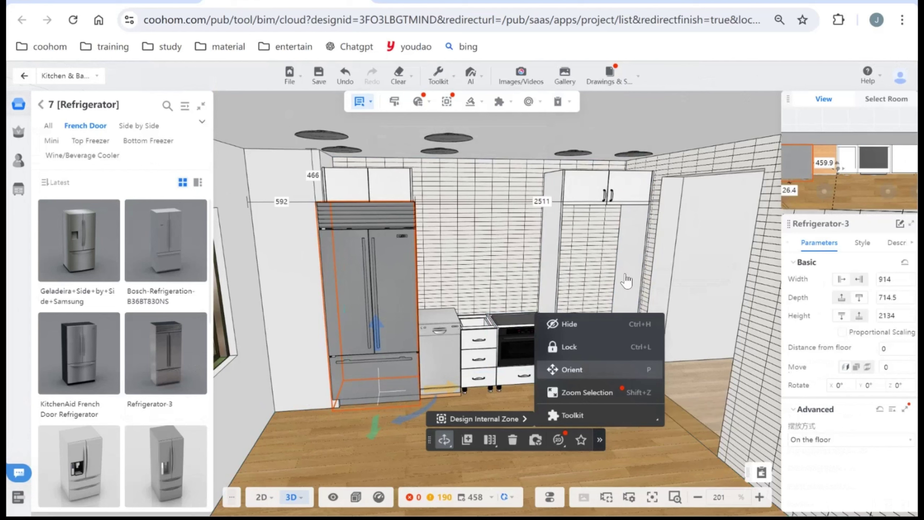
click(546, 367)
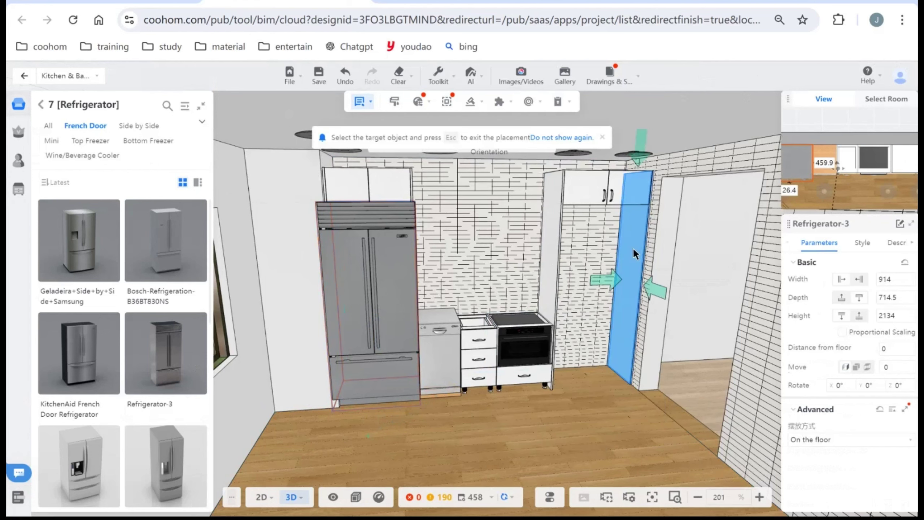
- Snap the refrigerator into the right-hand opening and scale it down to 2100 mm tall
click(610, 279)
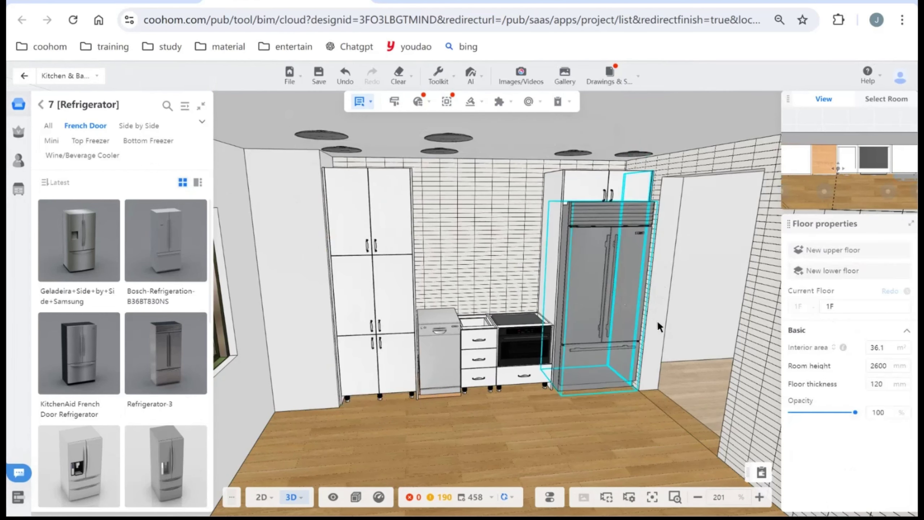
mouse_move(599, 430)
right_down()
mouse_move(588, 440)
mouse_move(584, 425)
right_up()
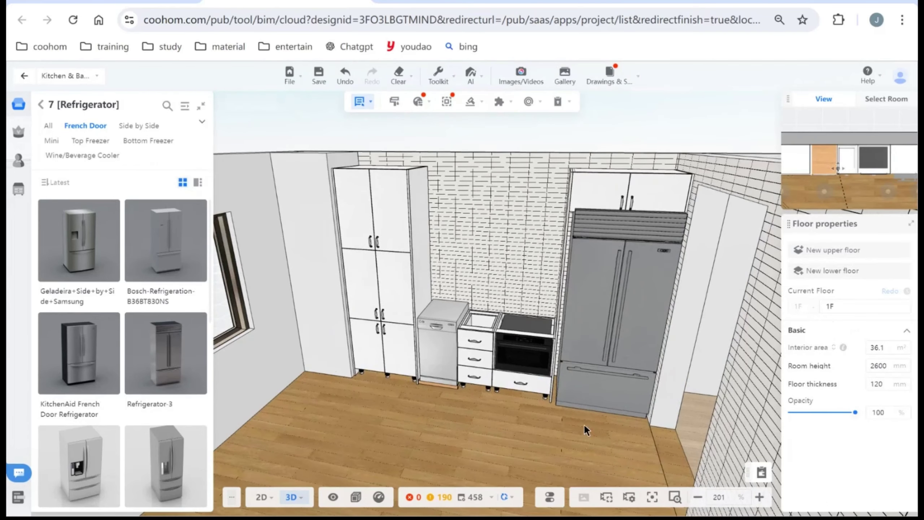
click(644, 303)
scroll(664, 185, up, 3)
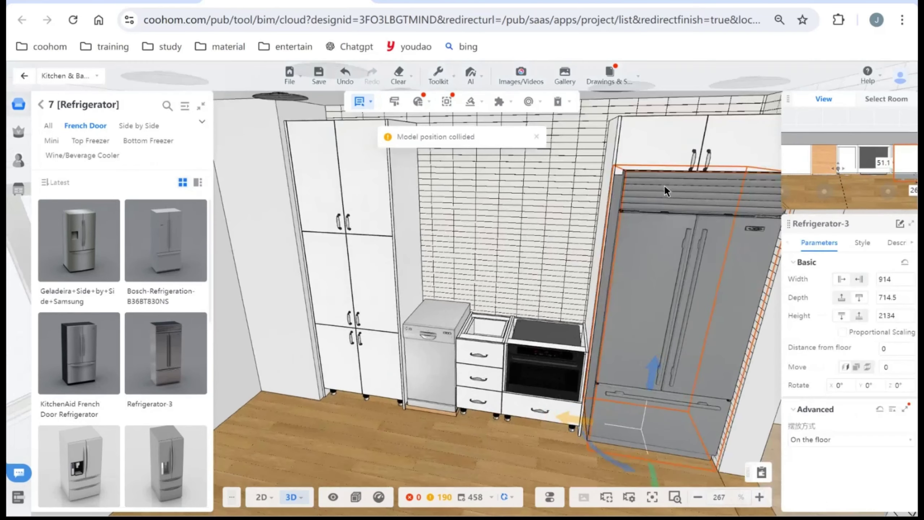
key(d)
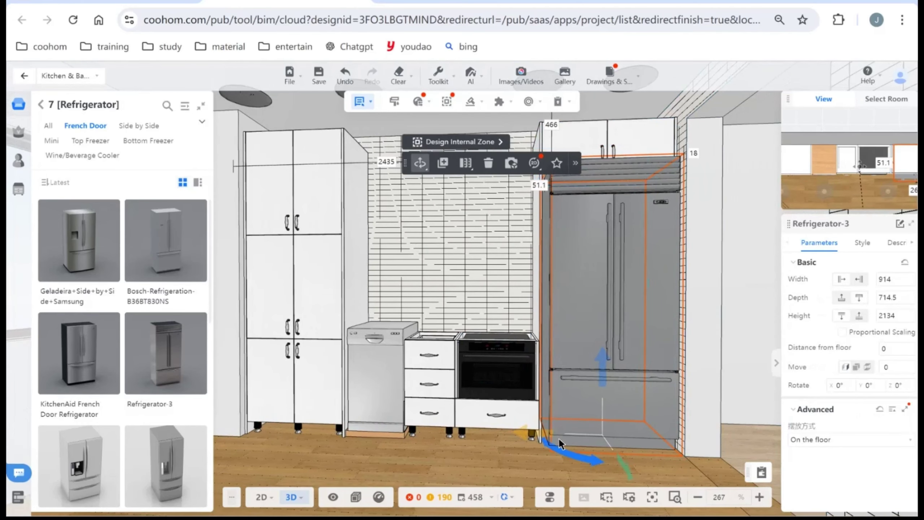
mouse_move(420, 163)
click(416, 205)
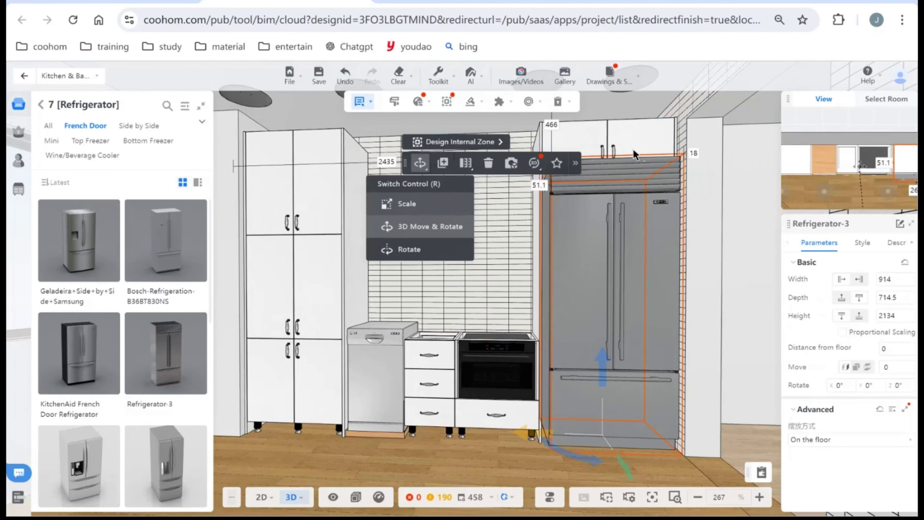
drag(602, 156, 602, 171)
- In the 2D plan, set the refrigerator's side gaps to 19.1 and 32 mm
key(1)
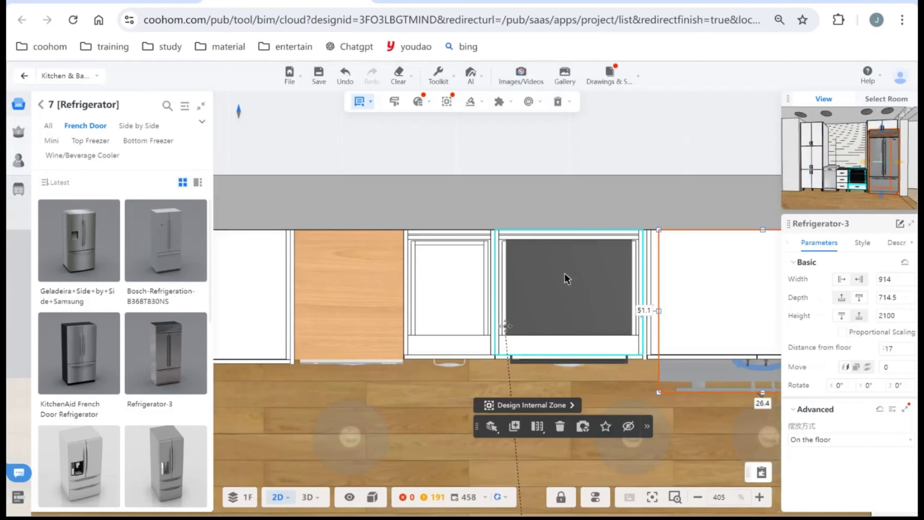
scroll(378, 258, down, 8)
scroll(584, 315, up, 10)
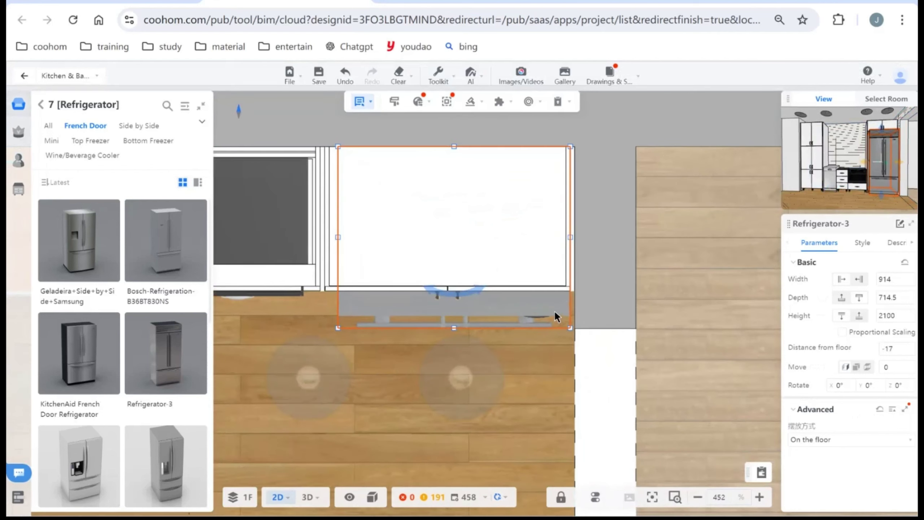
click(582, 236)
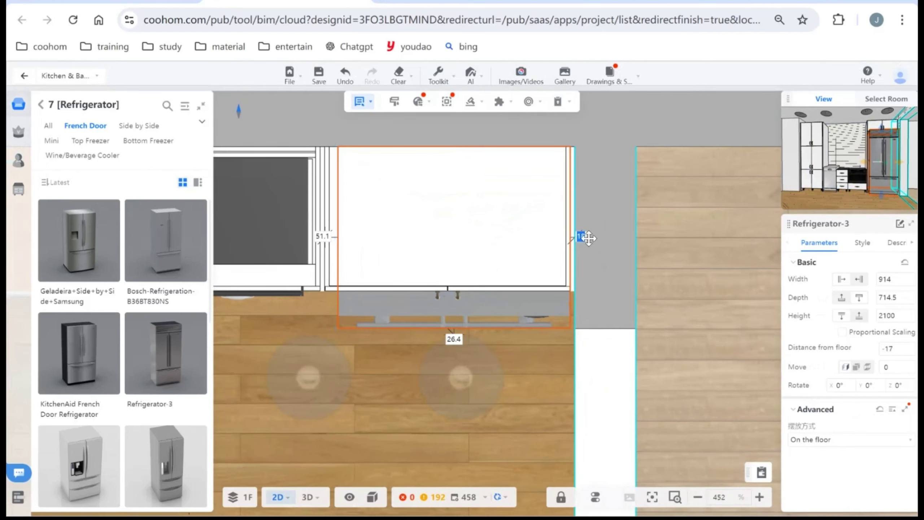
key(Return)
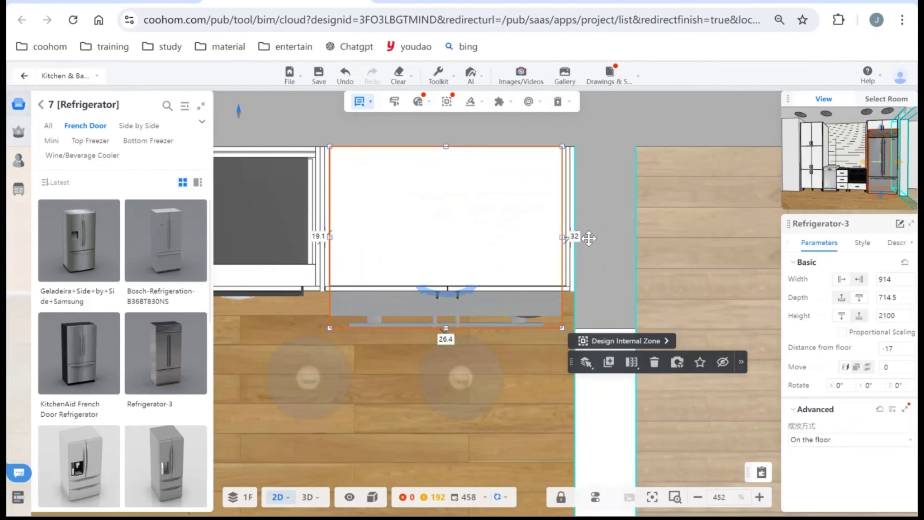
key(3)
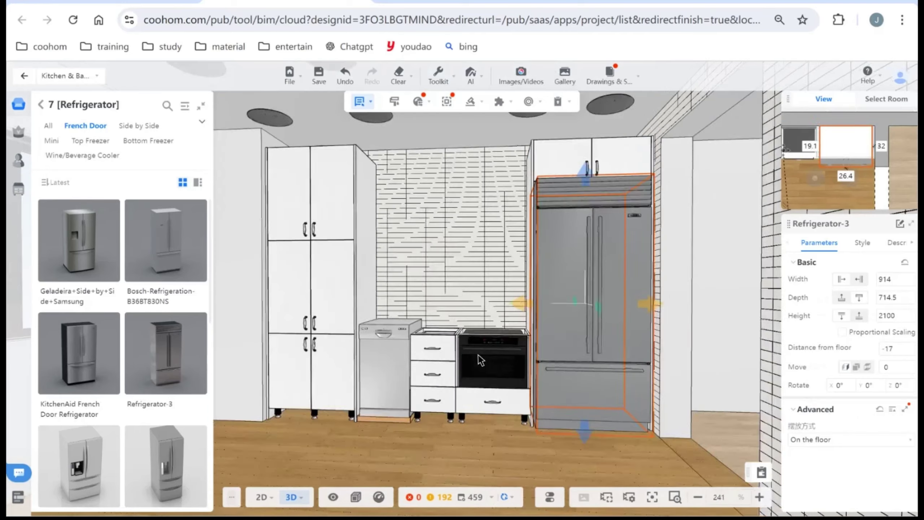
scroll(478, 355, down, 3)
drag(465, 429, 414, 411)
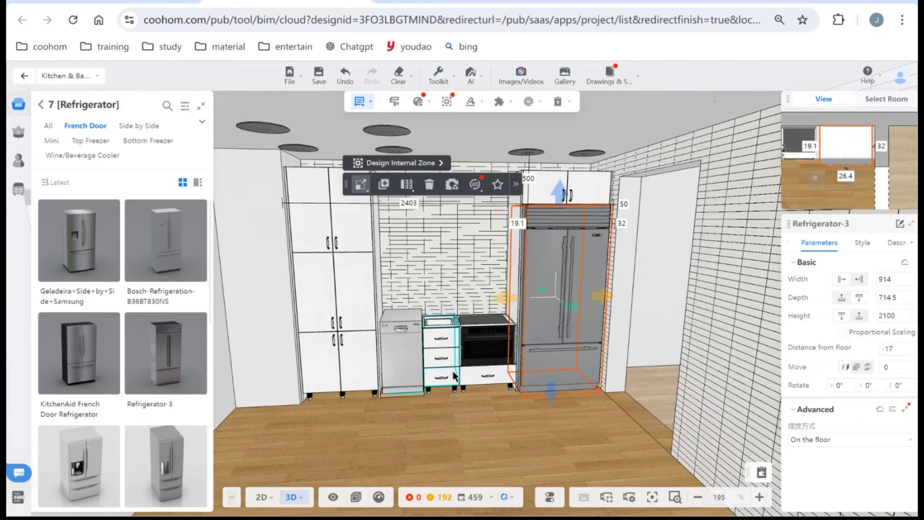
scroll(452, 237, up, 3)
- Place a glass-door aluminium-frame wall cabinet above the cooktop, deleting a misplaced extra copy
click(430, 168)
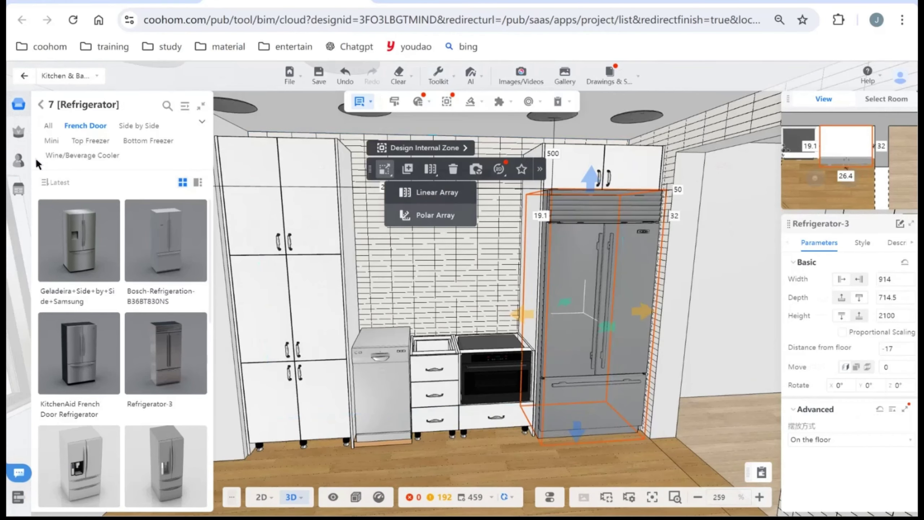
click(41, 105)
click(63, 202)
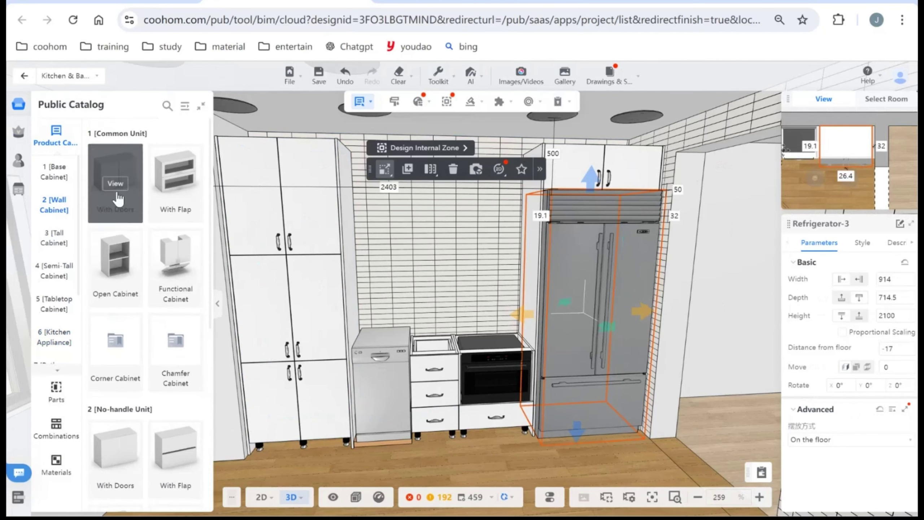
click(117, 193)
scroll(165, 318, down, 5)
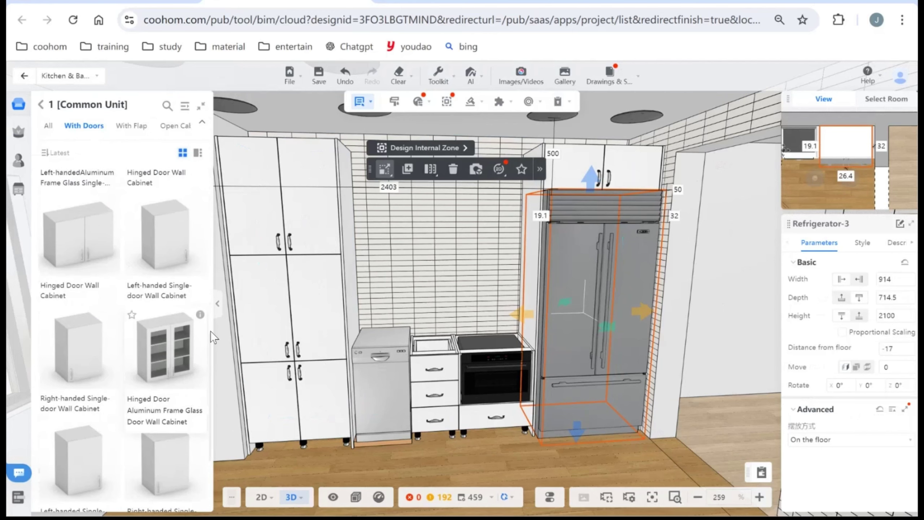
drag(199, 338, 421, 218)
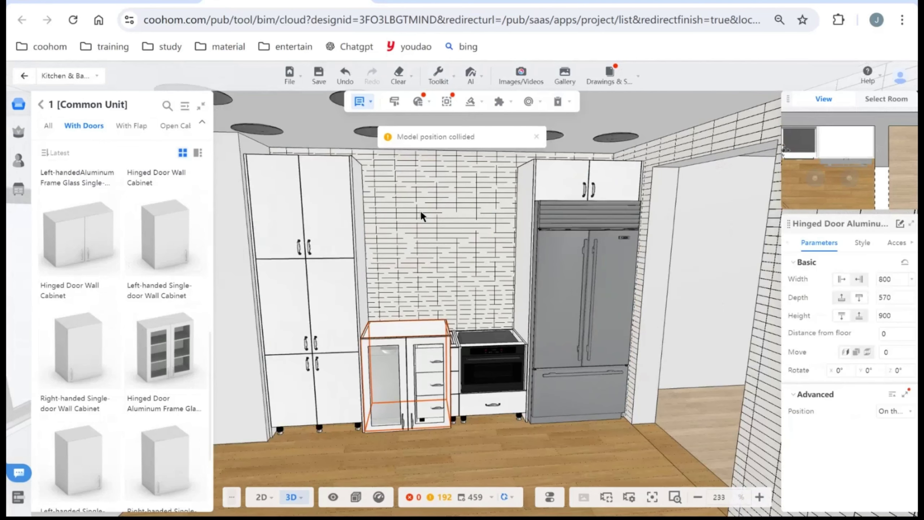
click(442, 251)
drag(174, 343, 420, 243)
click(431, 344)
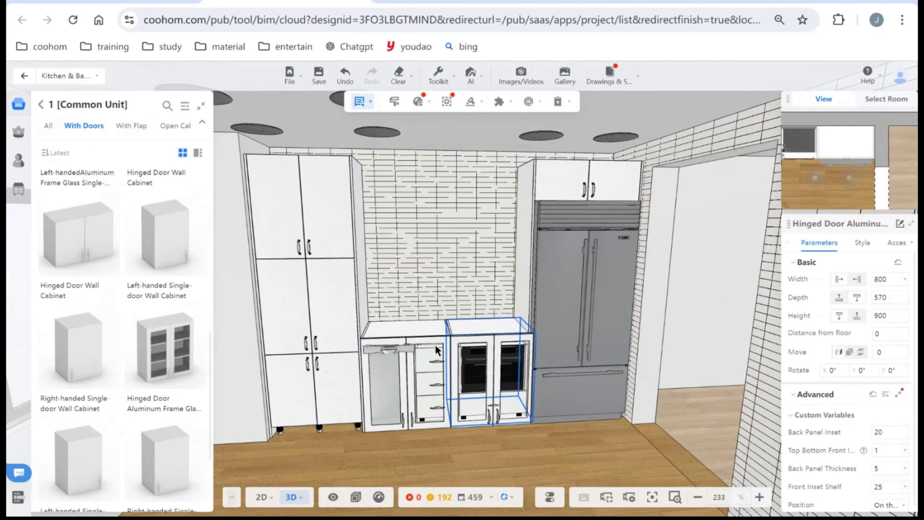
right_click(435, 345)
click(435, 345)
key(Delete)
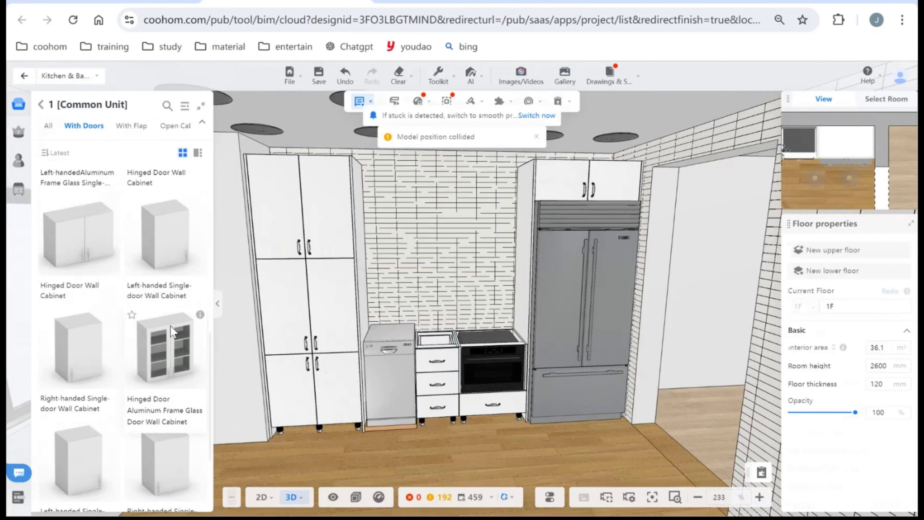
- Place another glass-door wall cabinet on the back wall, pushed against the tall cabinet
click(164, 347)
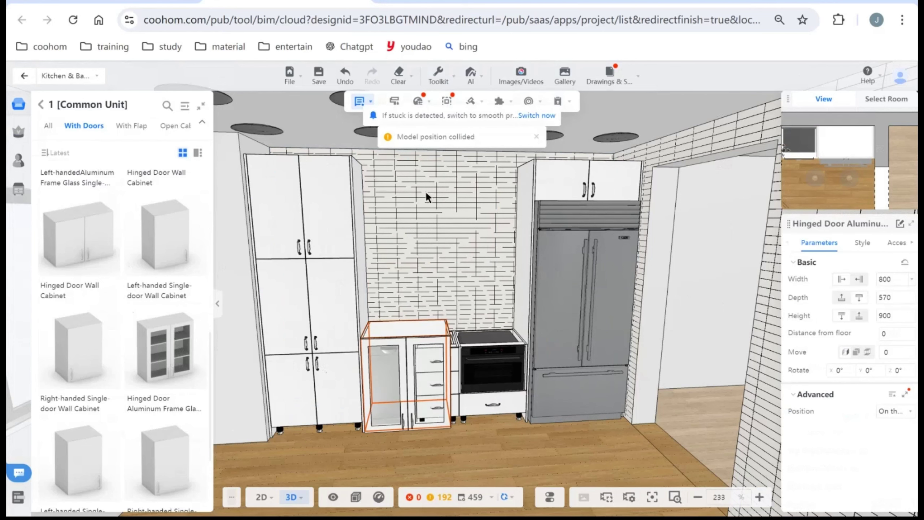
click(442, 202)
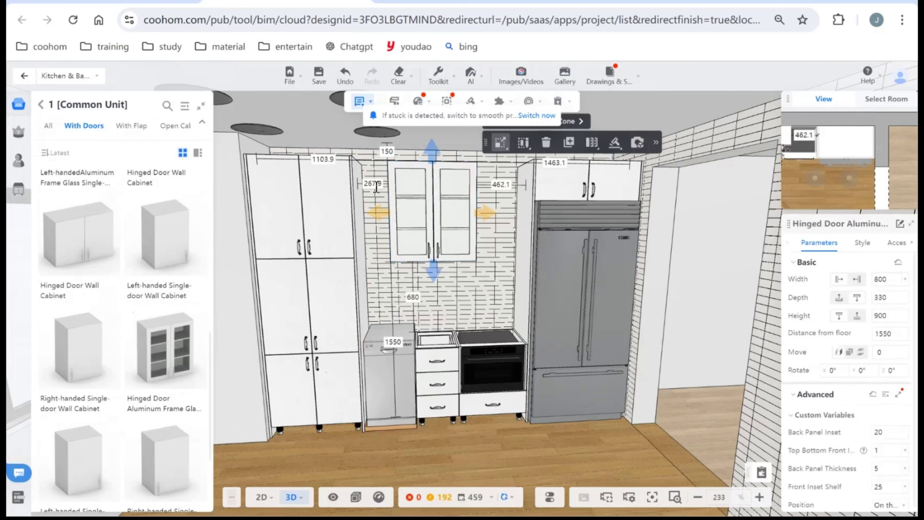
click(375, 184)
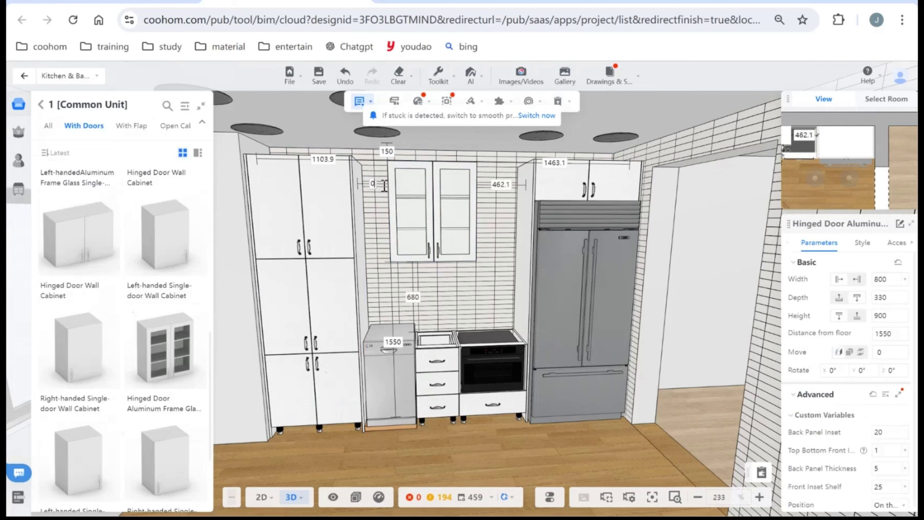
key(Return)
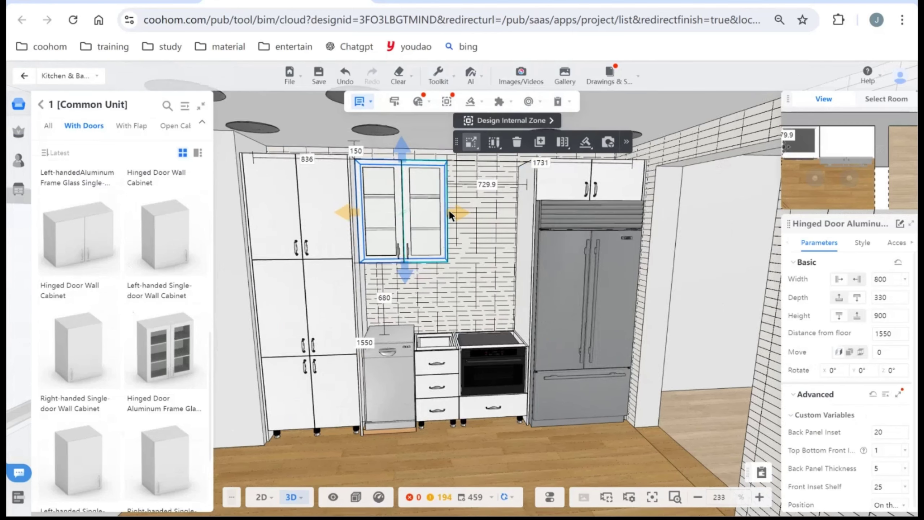
- Resize the glass-door wall cabinet to 765 wide and 850 high
scroll(450, 214, up, 1)
scroll(443, 224, up, 1)
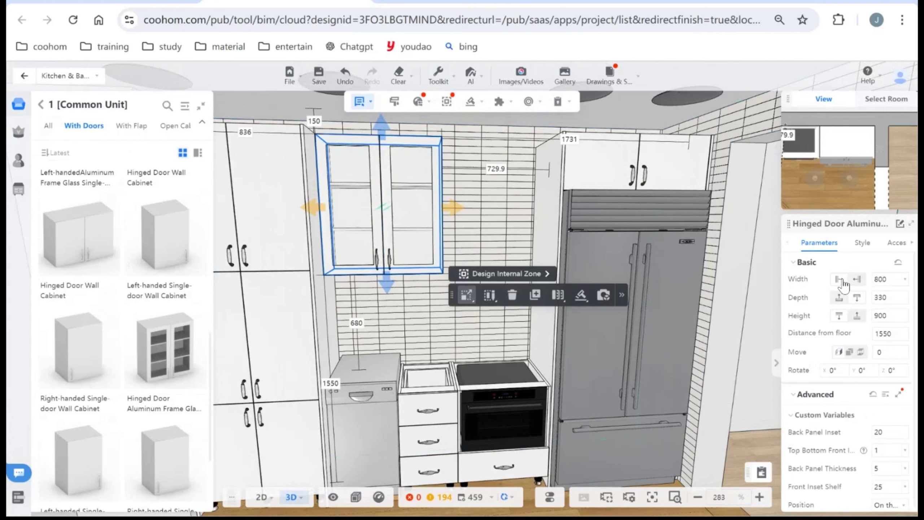
click(890, 279)
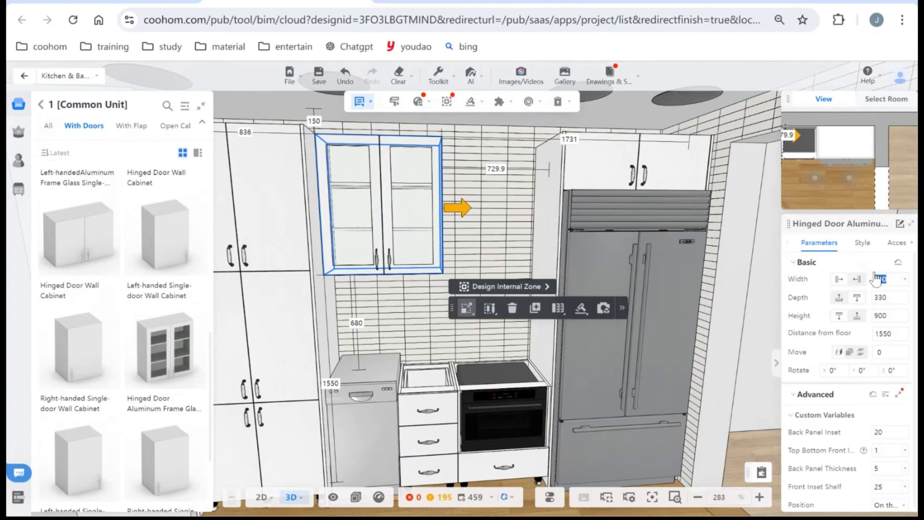
text(765)
key(Return)
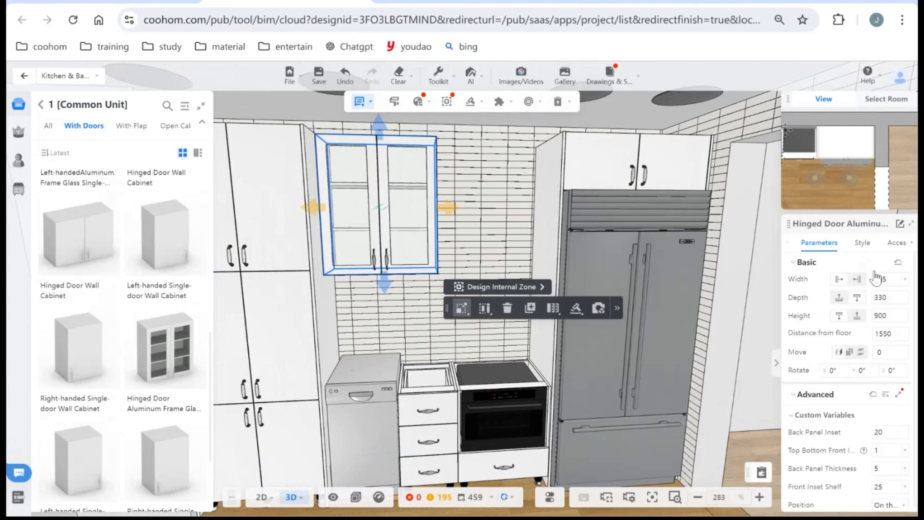
click(884, 317)
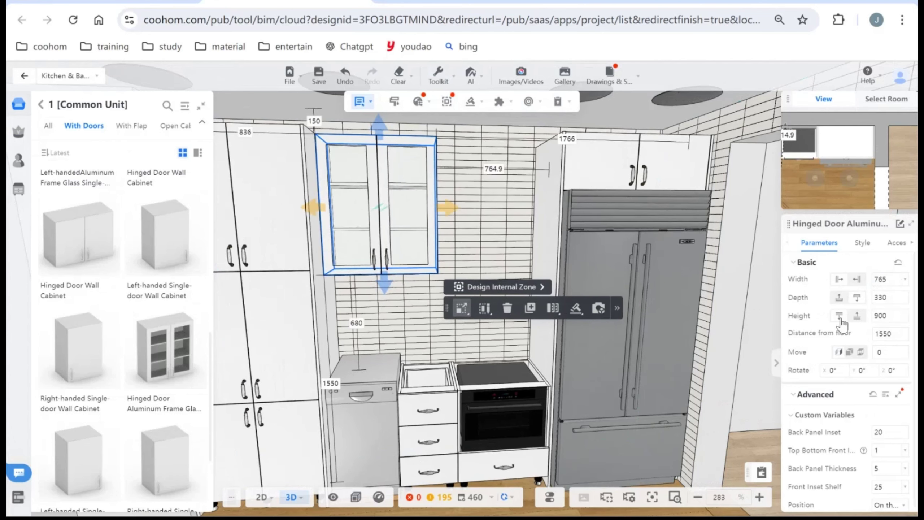
click(885, 316)
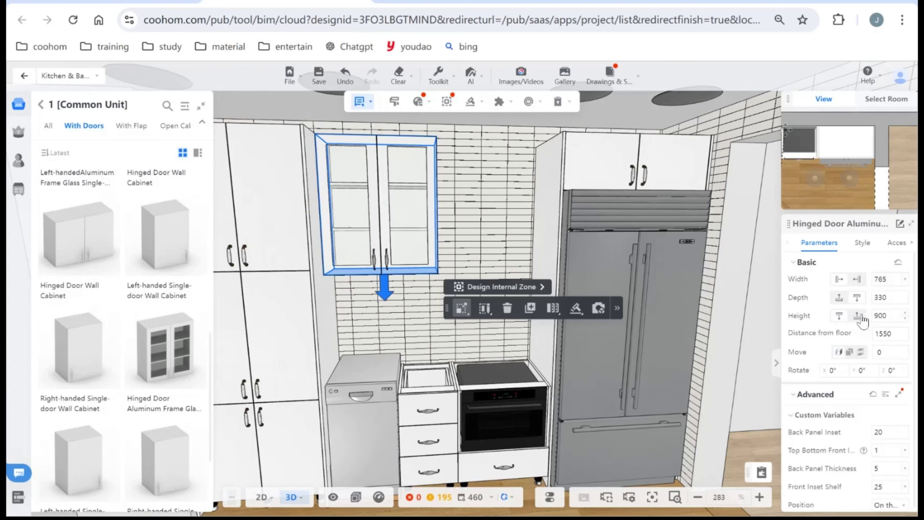
text(850)
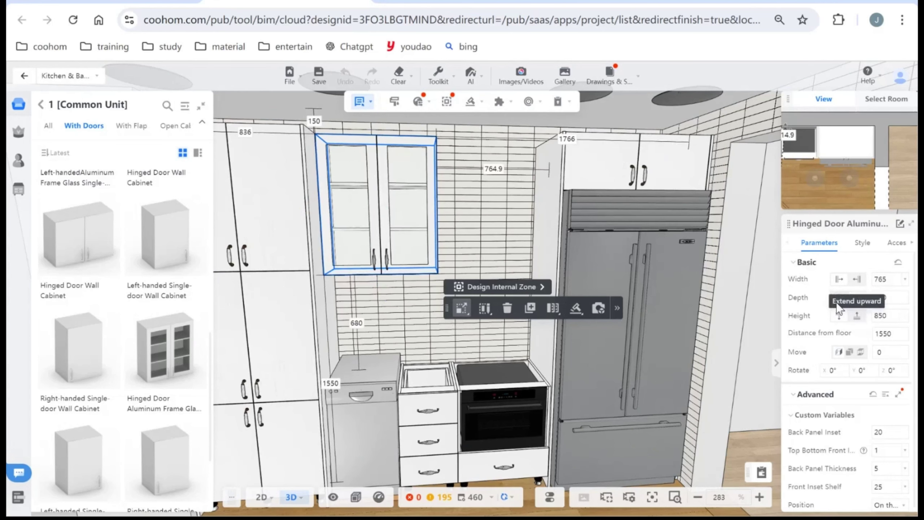
key(Return)
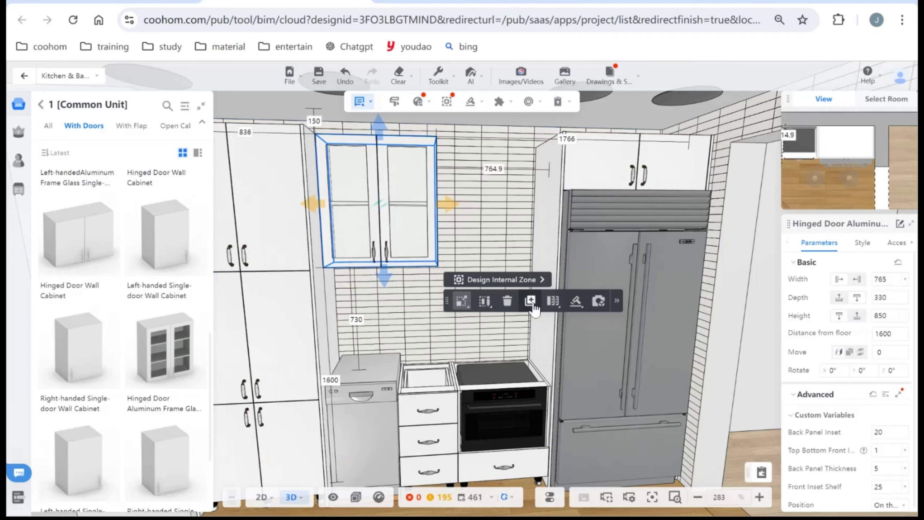
- Duplicate the glass-door cabinet beside the original, both hanging 1600 mm above the floor
click(465, 230)
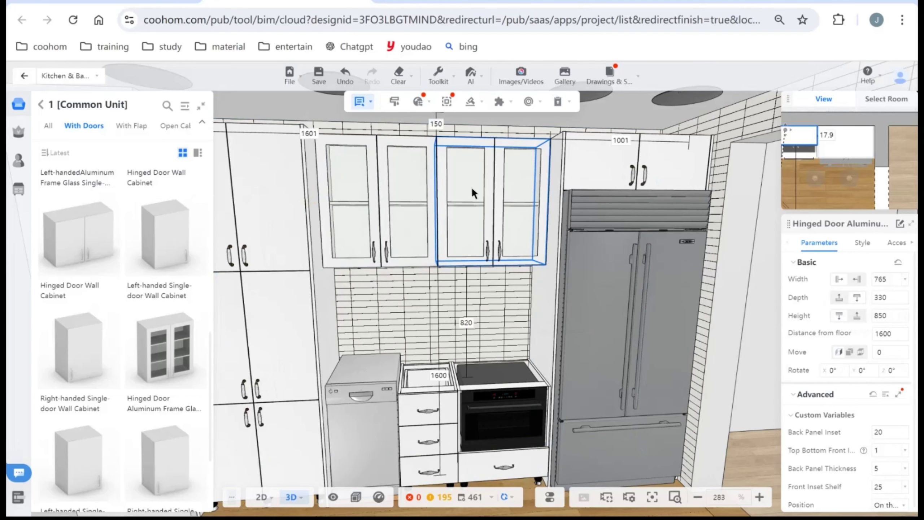
scroll(529, 249, down, 5)
mouse_move(447, 302)
right_down()
mouse_move(493, 301)
mouse_move(449, 303)
right_up()
drag(449, 303, 414, 326)
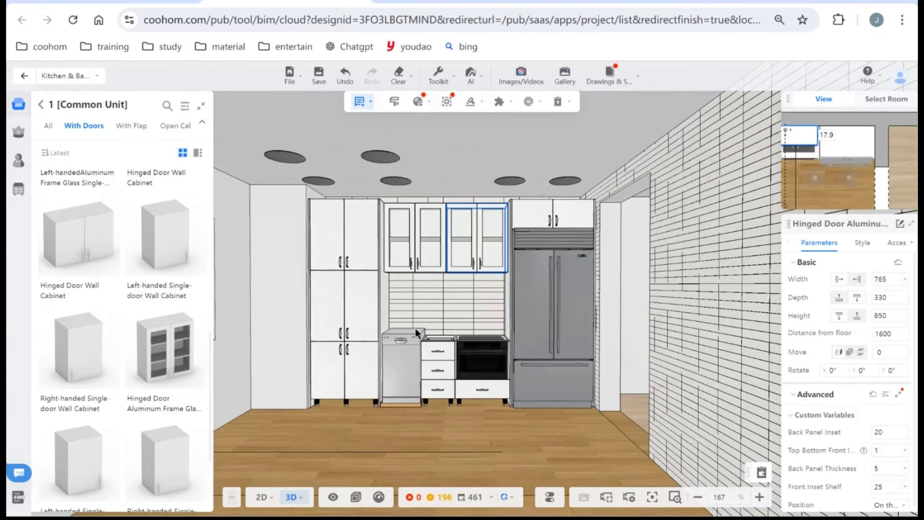
- Scale the dishwasher down to 730 mm tall, sitting 5 mm above the floor
click(386, 396)
scroll(392, 330, up, 2)
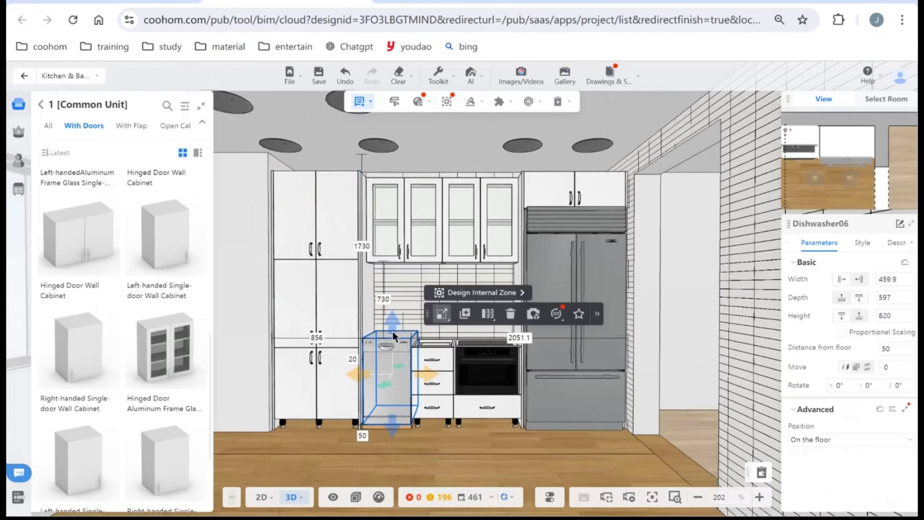
mouse_move(438, 318)
click(428, 354)
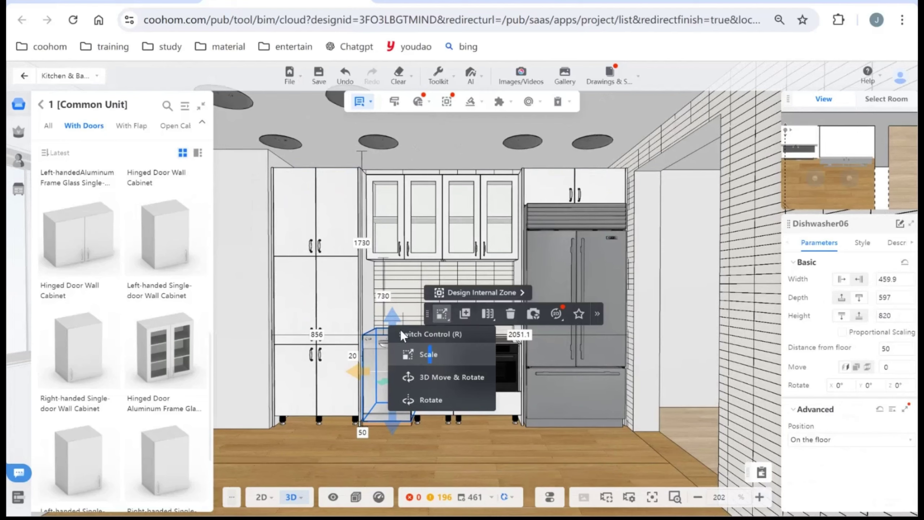
drag(392, 318, 394, 328)
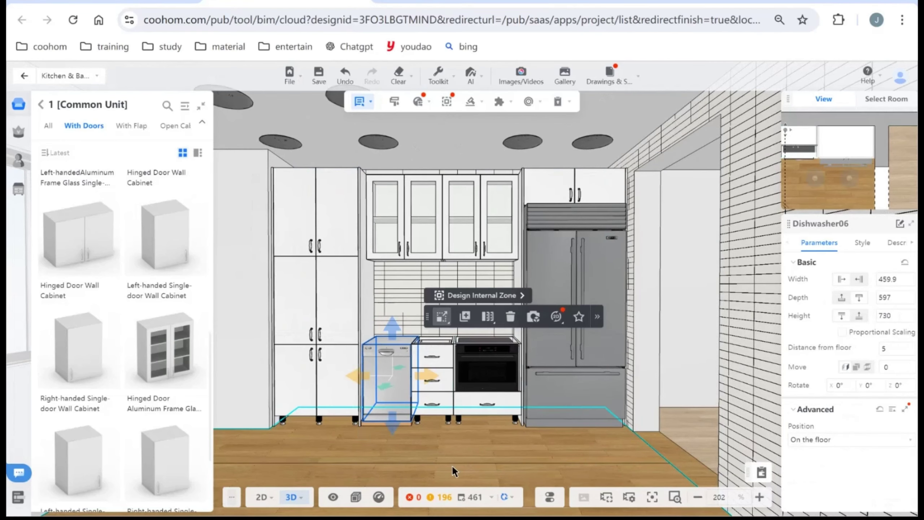
drag(452, 465, 530, 484)
- Orbit the view along the cabinets to face the empty back wall
scroll(420, 275, down, 9)
drag(500, 381, 622, 416)
scroll(642, 341, up, 6)
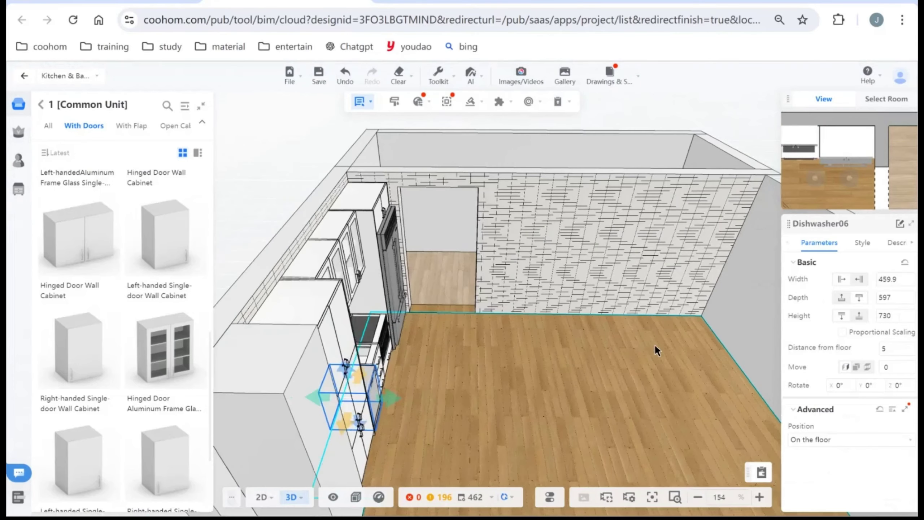
drag(579, 364, 588, 320)
scroll(595, 210, up, 3)
scroll(594, 210, up, 3)
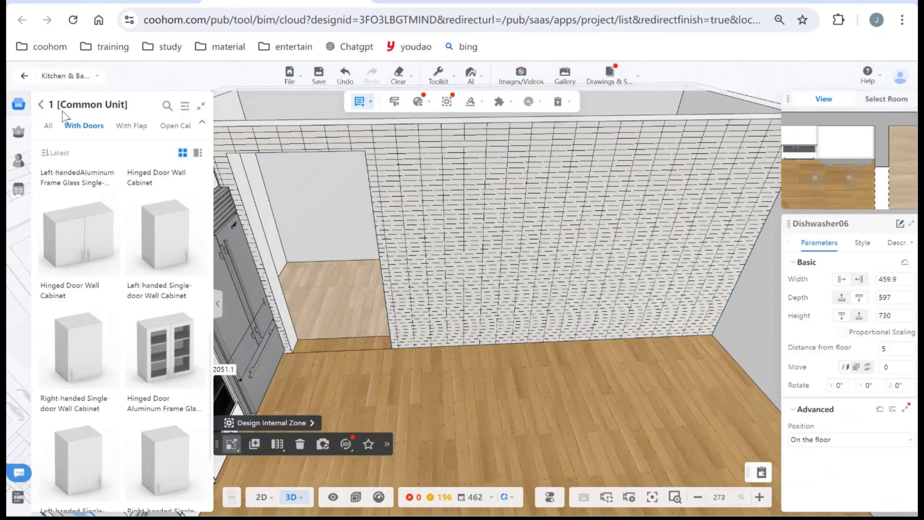
- Place a Three Drawers Base Cabinet at the back wall, 200 mm from the side wall
click(42, 105)
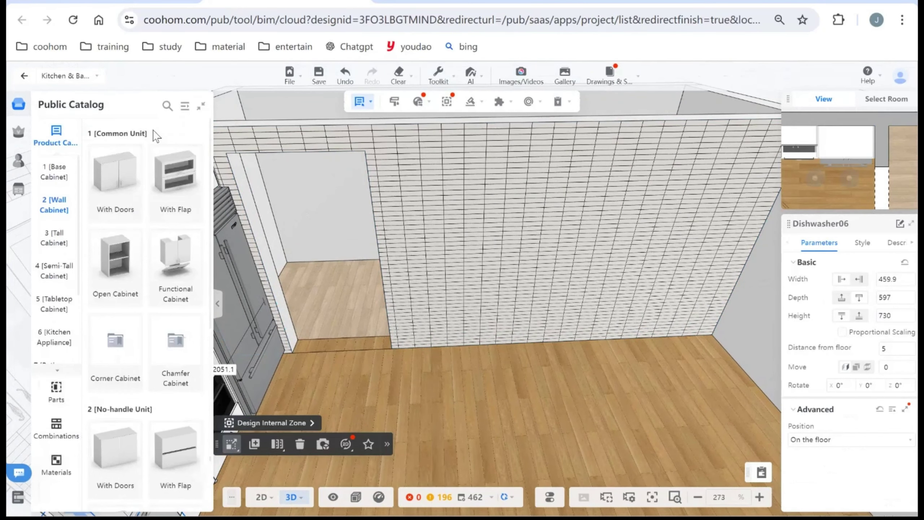
click(55, 172)
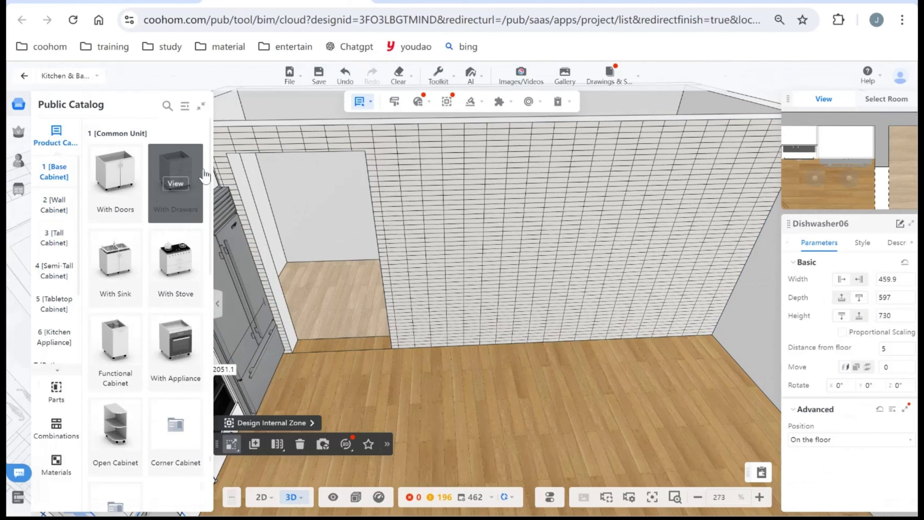
click(184, 184)
scroll(157, 287, down, 5)
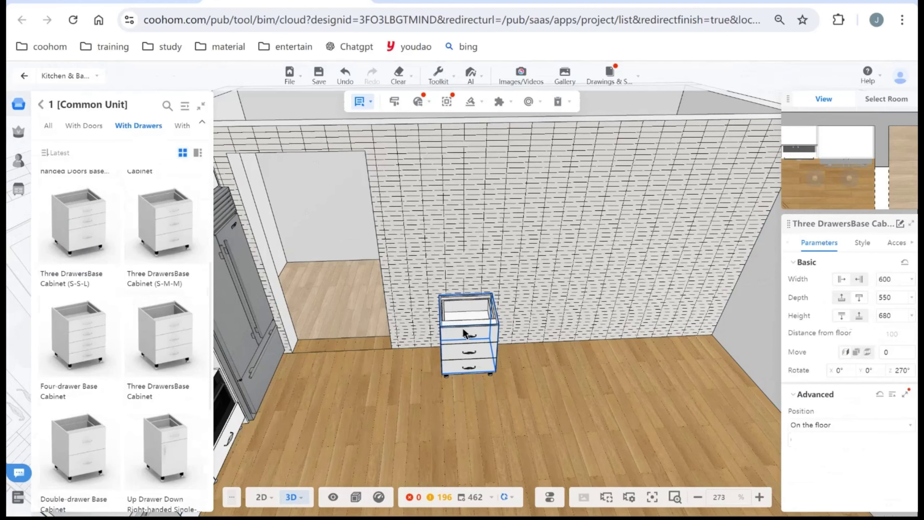
drag(453, 323, 430, 370)
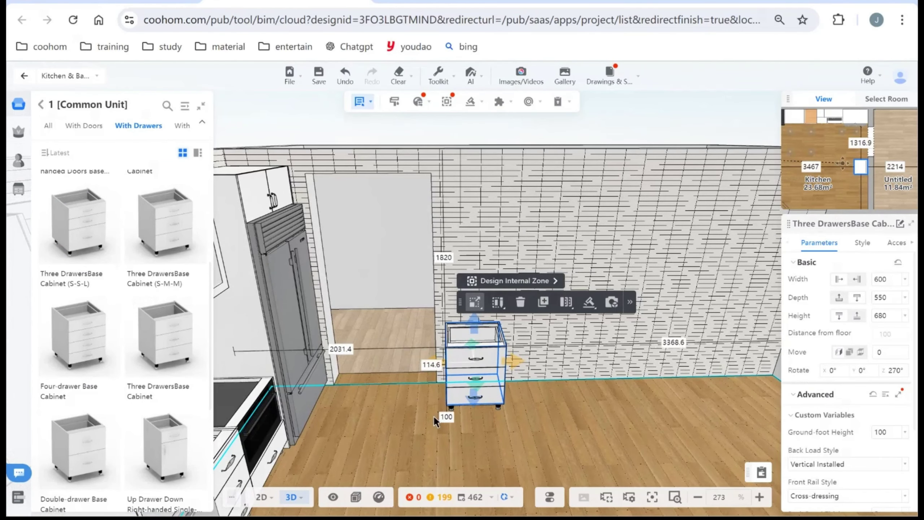
click(432, 364)
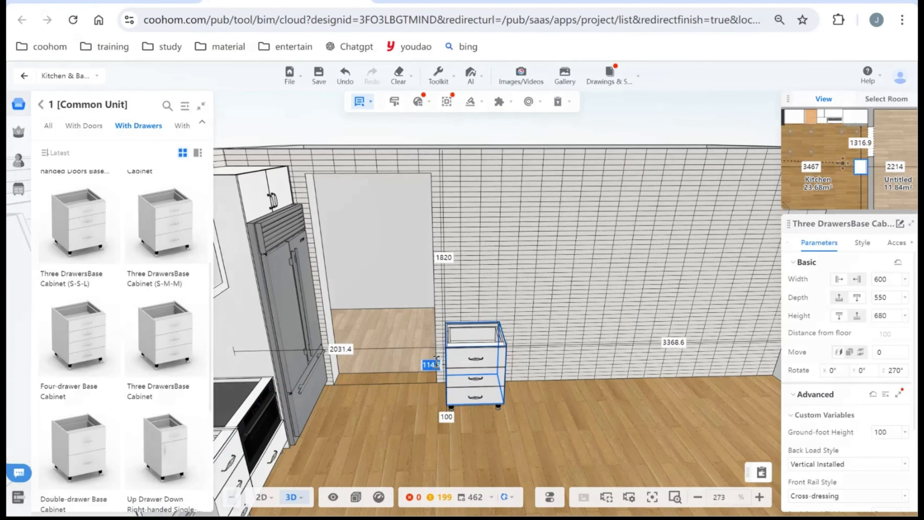
text(200)
key(Return)
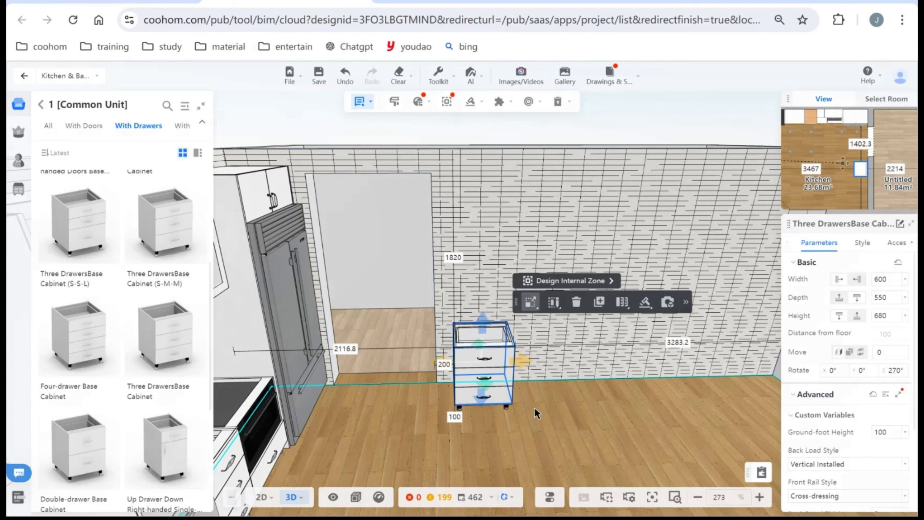
- Widen the three-drawer base cabinet from 600 to 750 mm
scroll(534, 407, up, 5)
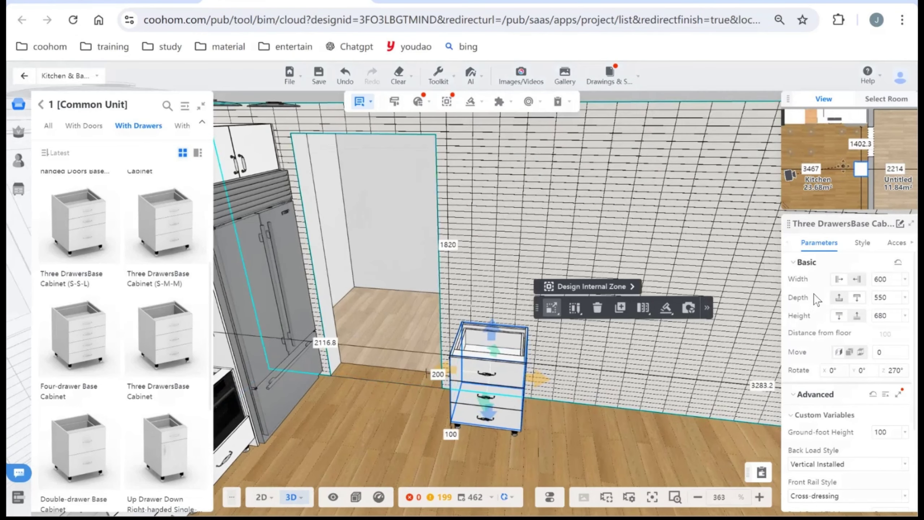
double_click(883, 279)
text(75)
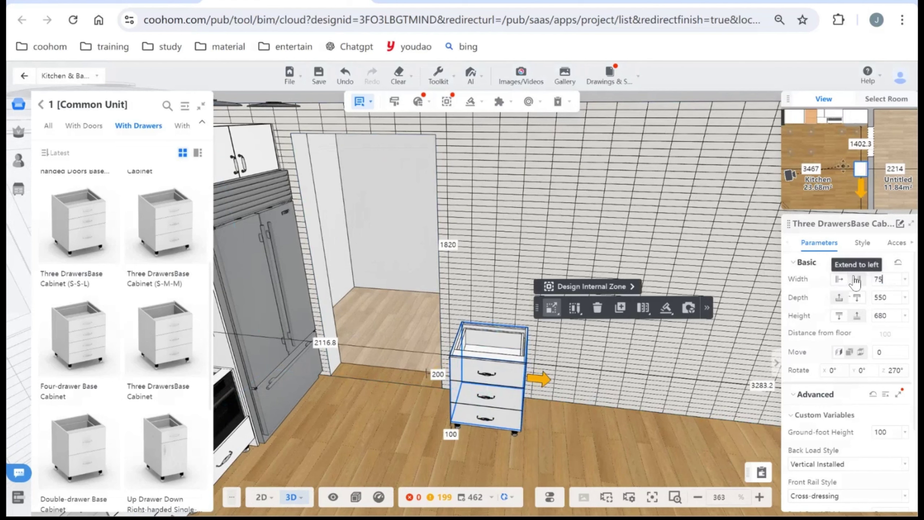
text(0)
drag(567, 333, 569, 456)
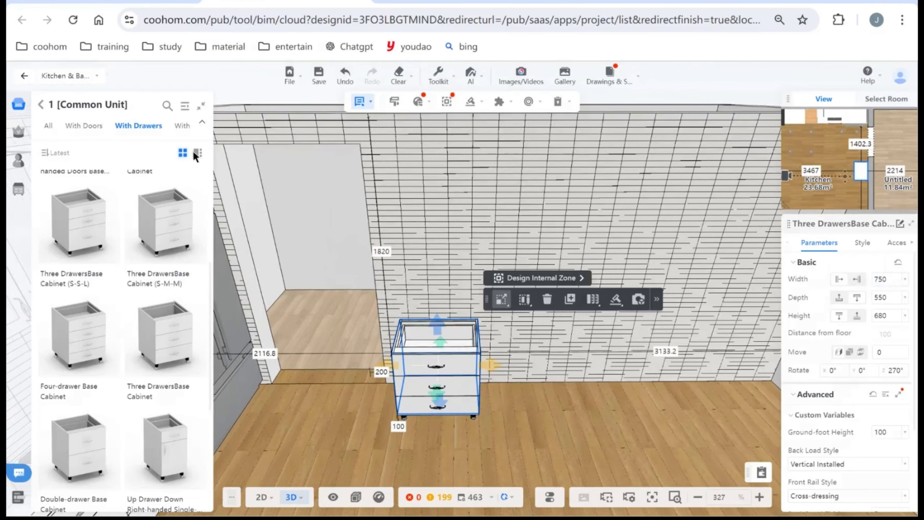
click(41, 105)
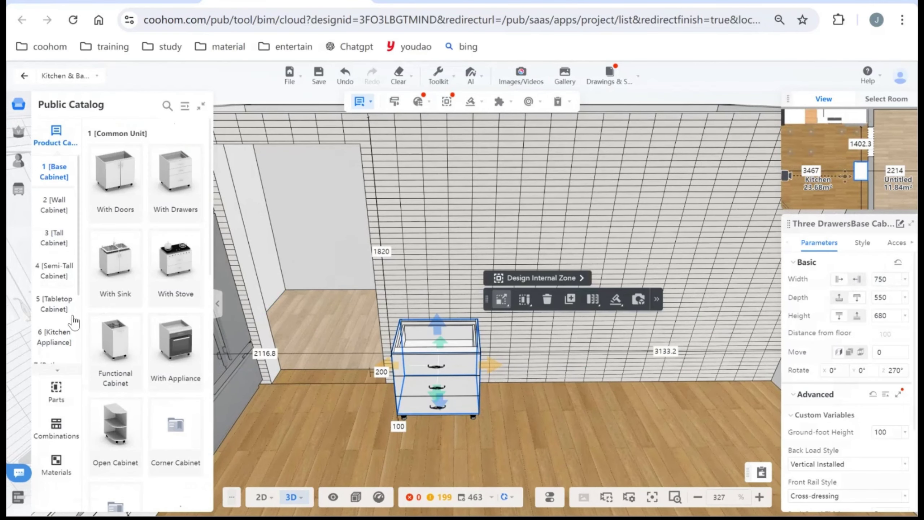
- Attach a Base Cabinet End Panel (Left) to the drawer cabinet's left side
scroll(65, 348, down, 3)
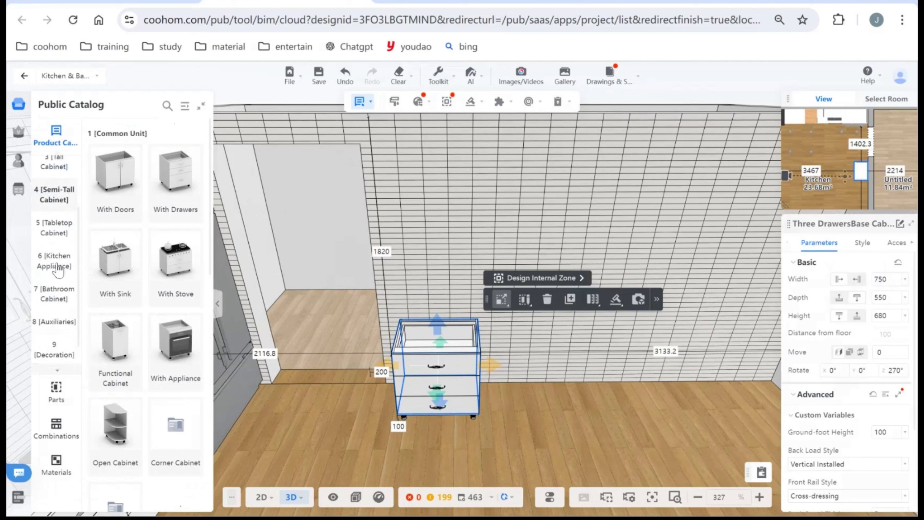
click(69, 311)
scroll(158, 358, down, 2)
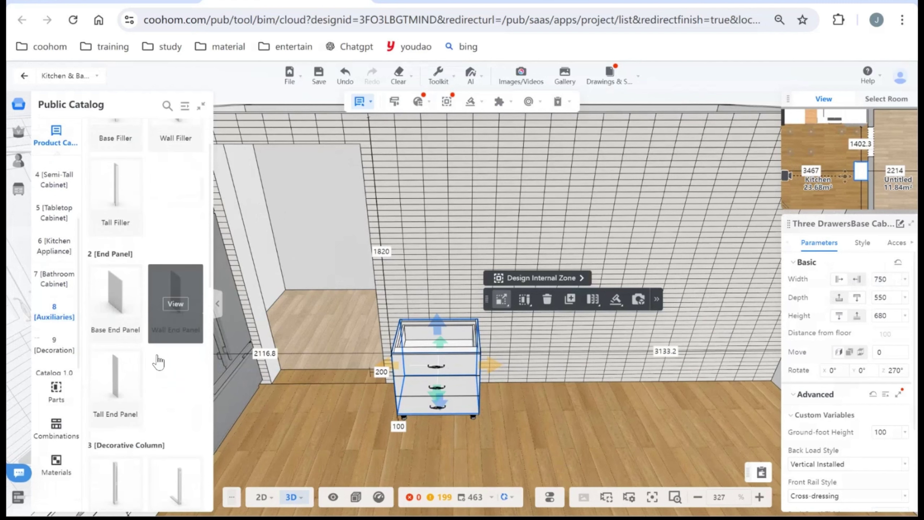
mouse_move(125, 317)
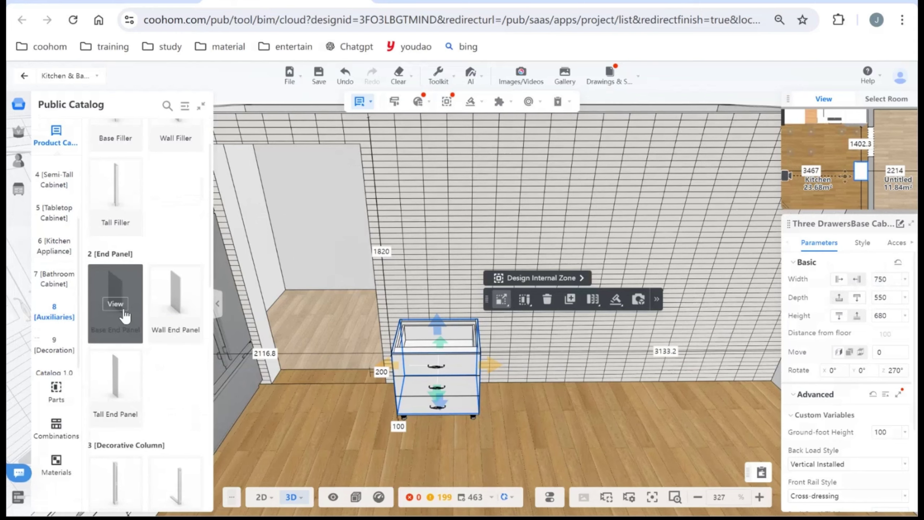
click(124, 309)
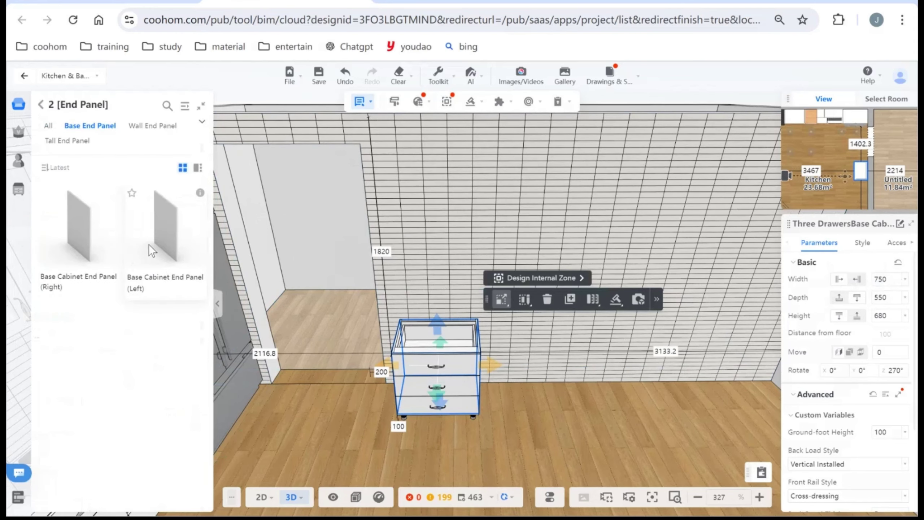
drag(149, 245, 413, 422)
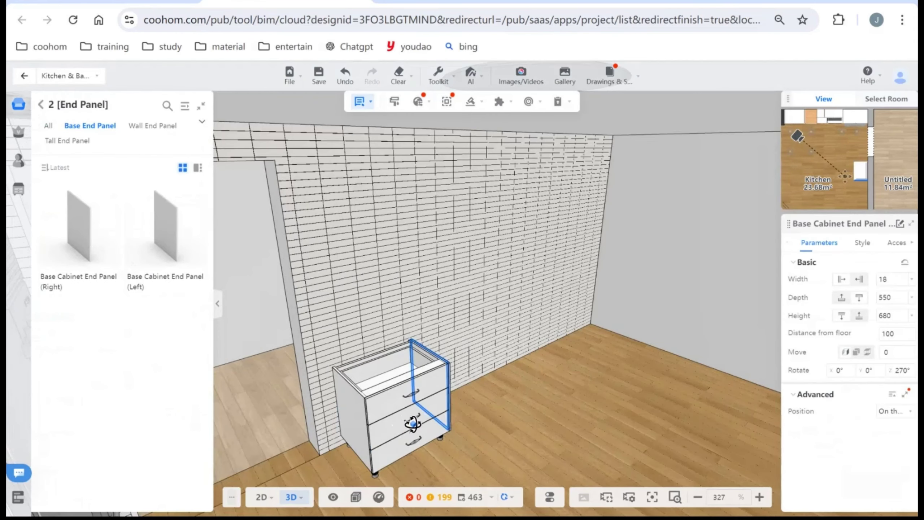
- Copy the three-drawer cabinet twice to make a run of three
click(352, 416)
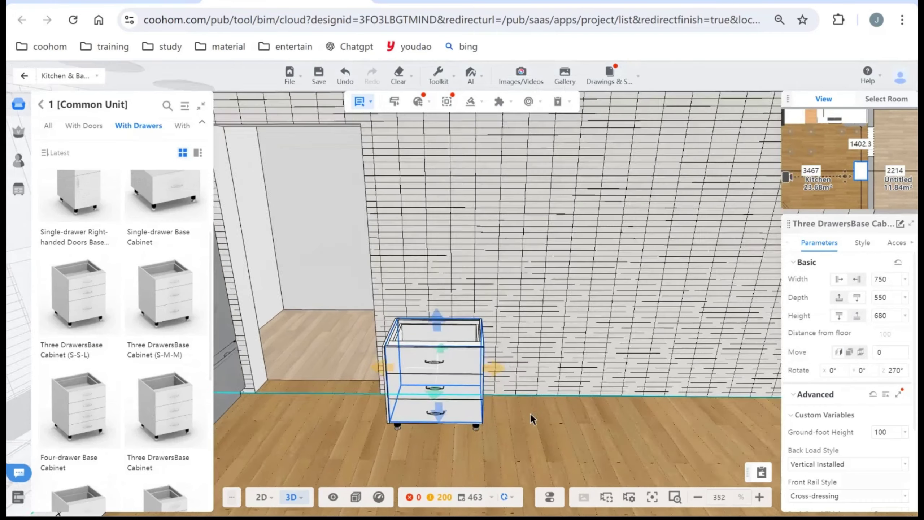
drag(529, 413, 530, 405)
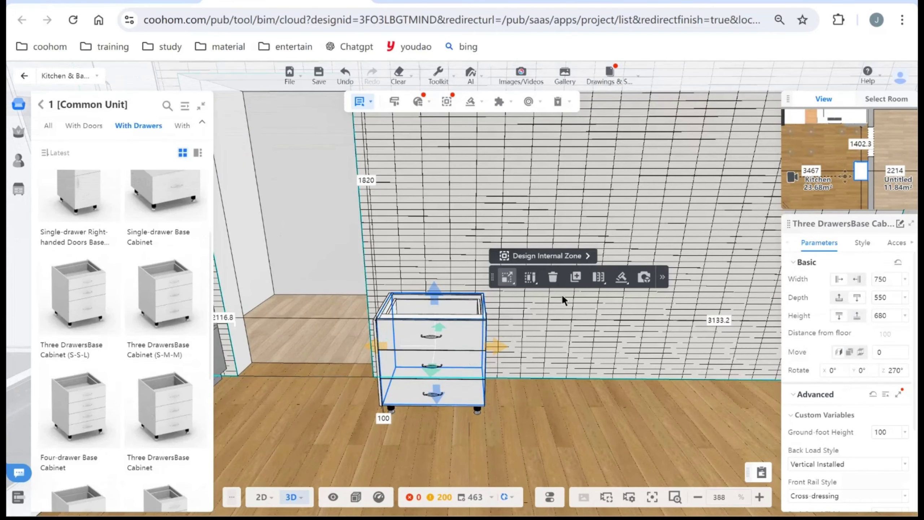
click(520, 354)
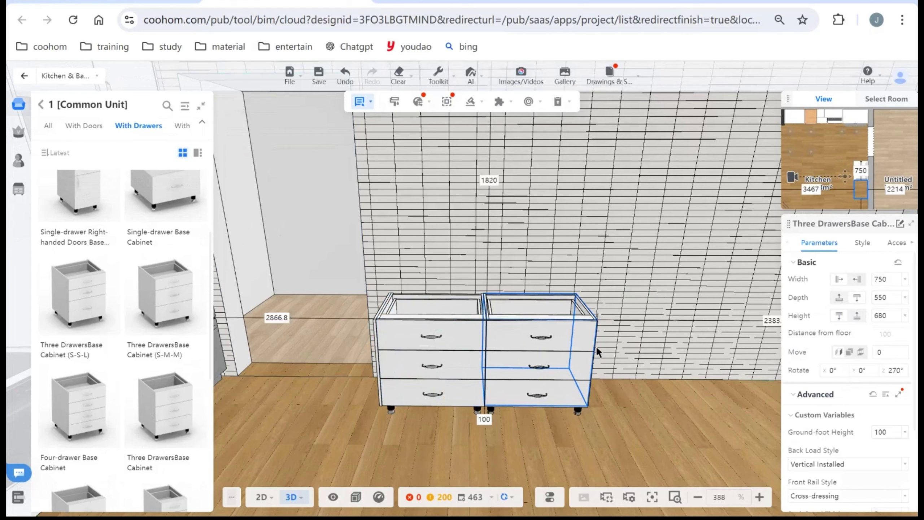
click(679, 440)
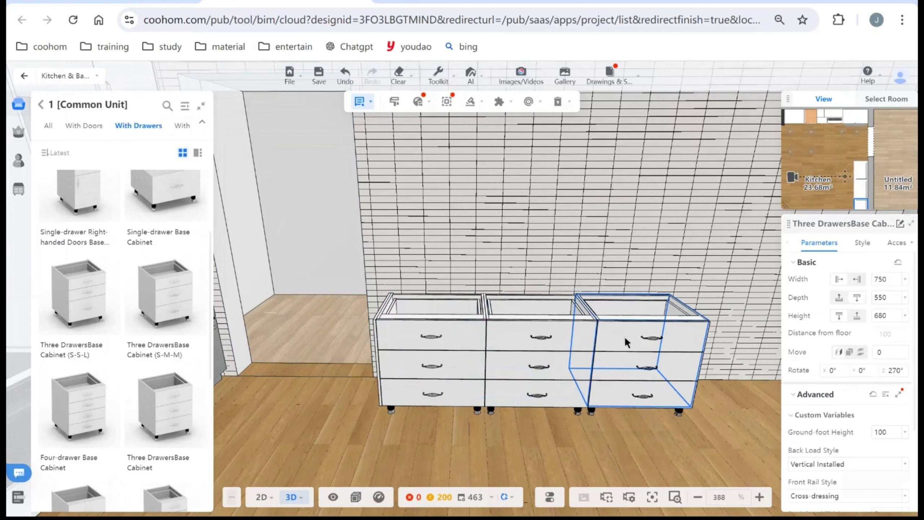
click(623, 336)
- Copy the end panel to the right end of the three-cabinet run
drag(408, 446, 527, 451)
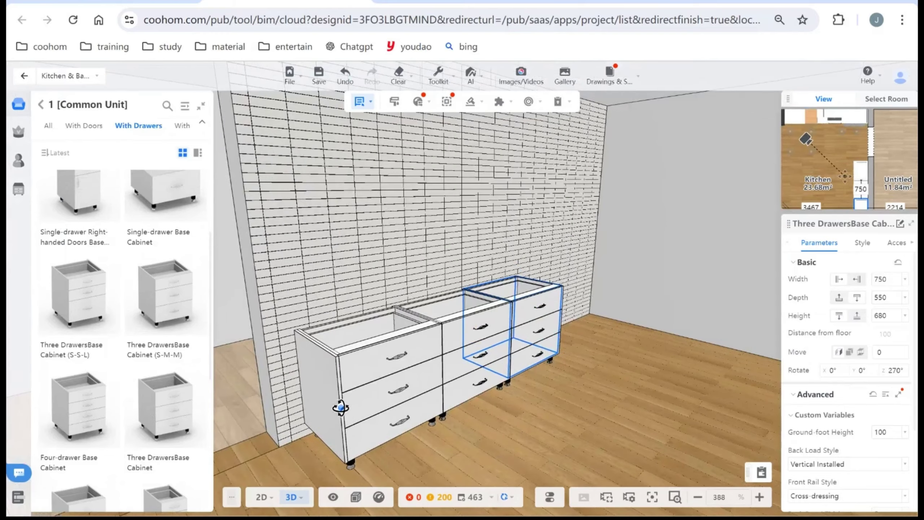
click(321, 394)
click(429, 337)
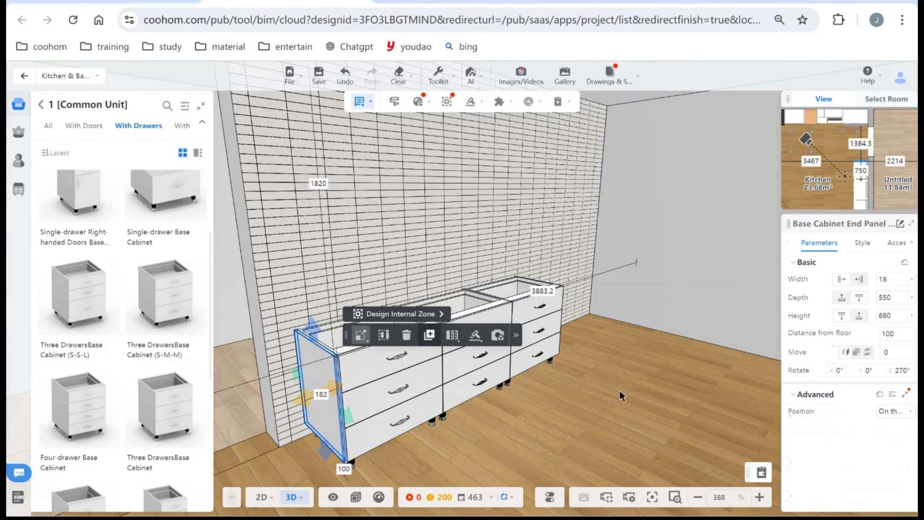
drag(627, 395, 506, 400)
scroll(472, 393, down, 5)
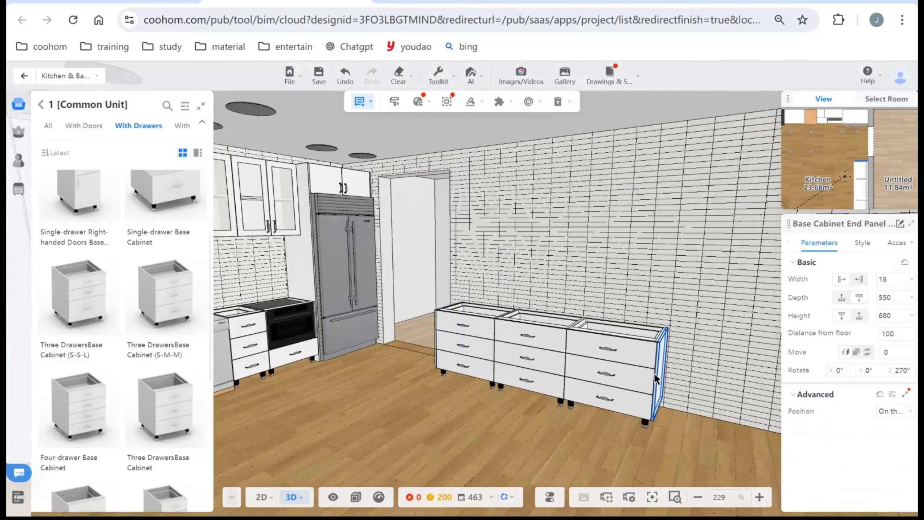
click(657, 379)
drag(449, 440, 511, 458)
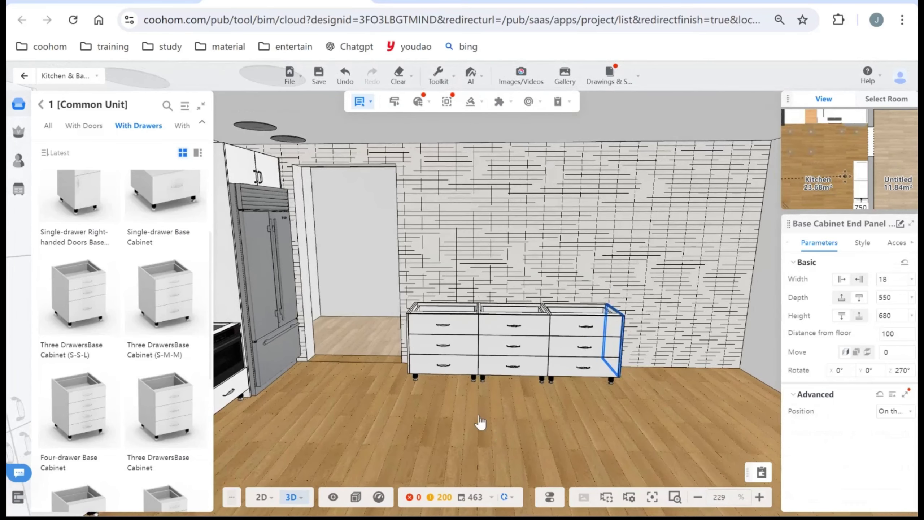
mouse_move(472, 423)
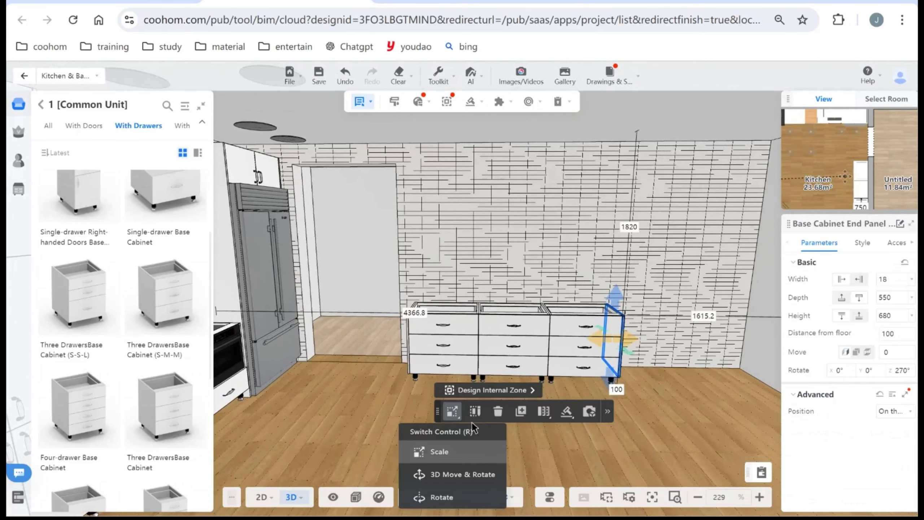
click(504, 211)
scroll(508, 222, up, 1)
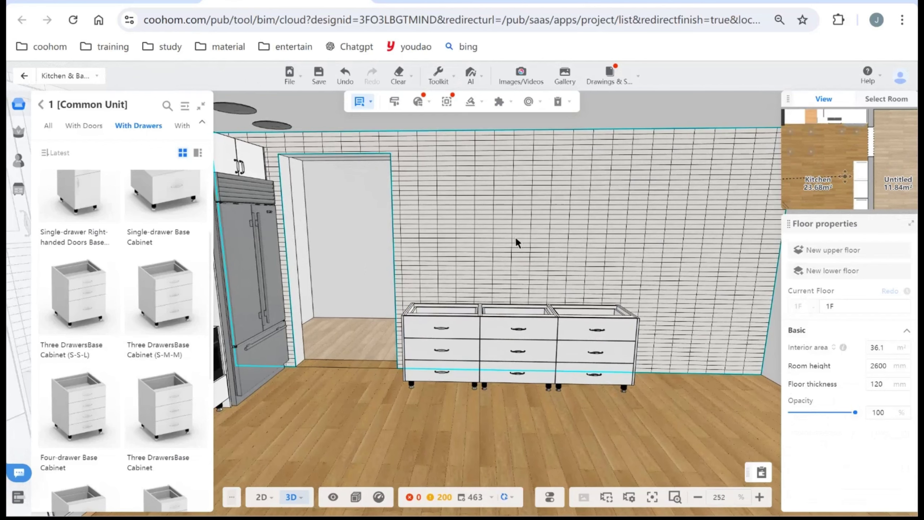
right_drag(516, 239, 515, 257)
- Place a Double Doors Above-fridge Wall Cabinet from the wall cabinets with doors
click(54, 130)
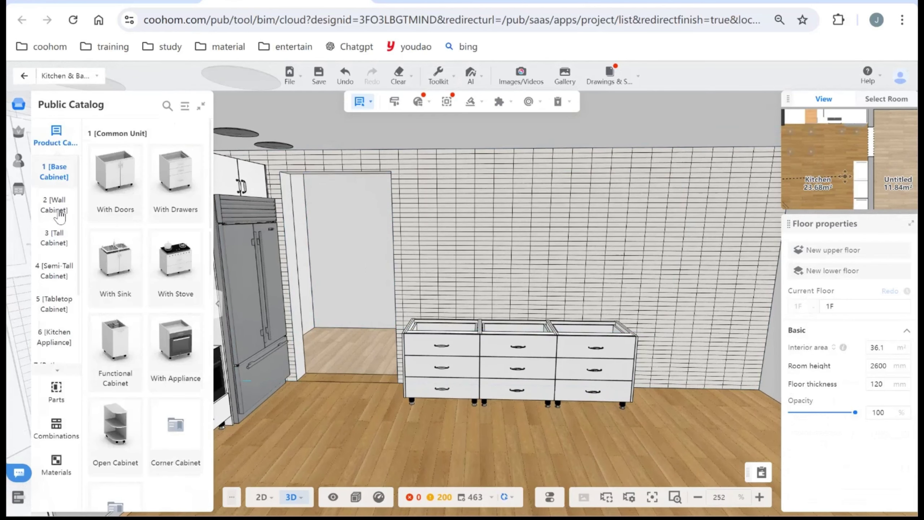
click(72, 202)
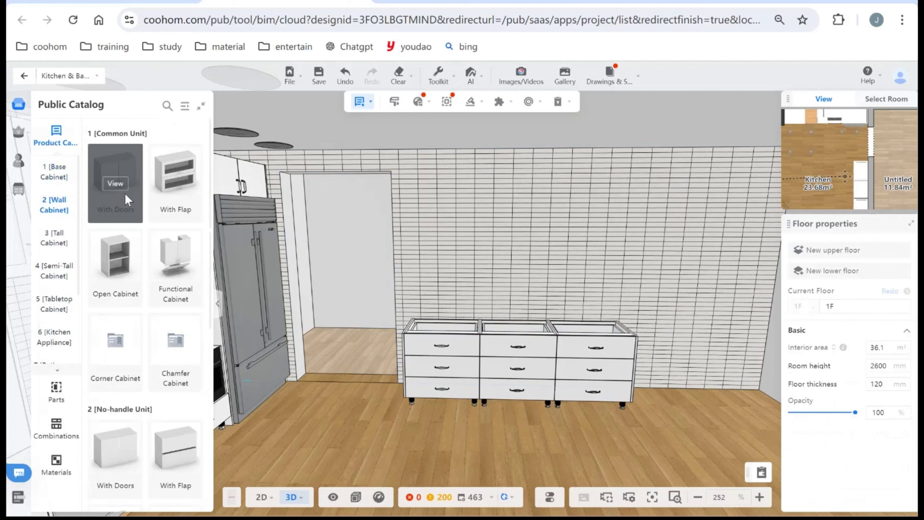
click(120, 193)
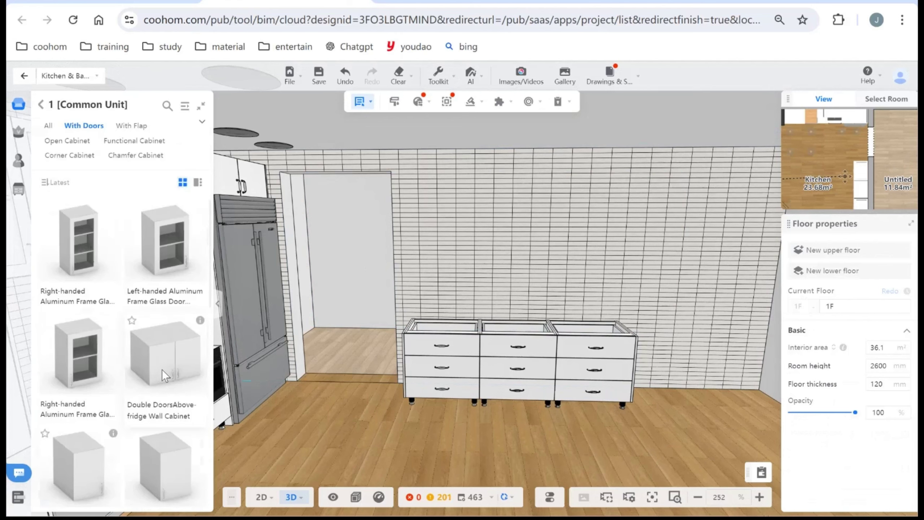
click(449, 190)
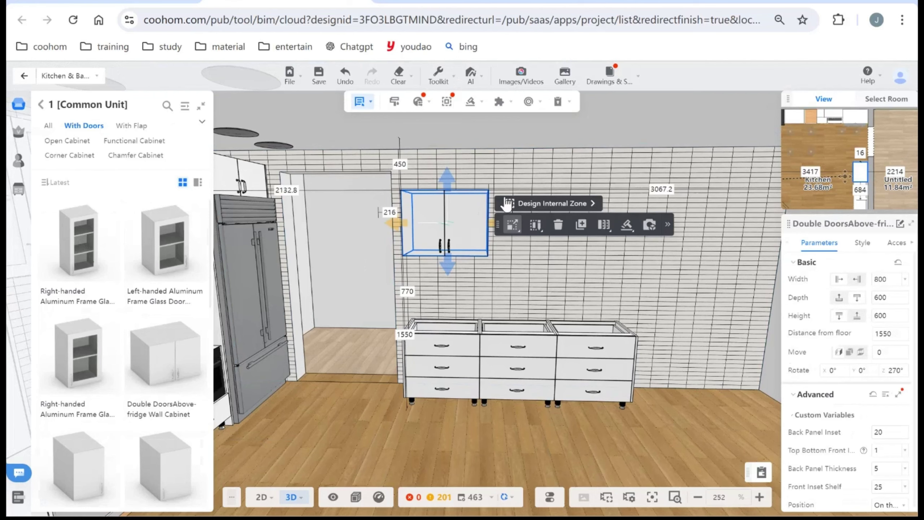
drag(536, 309, 519, 309)
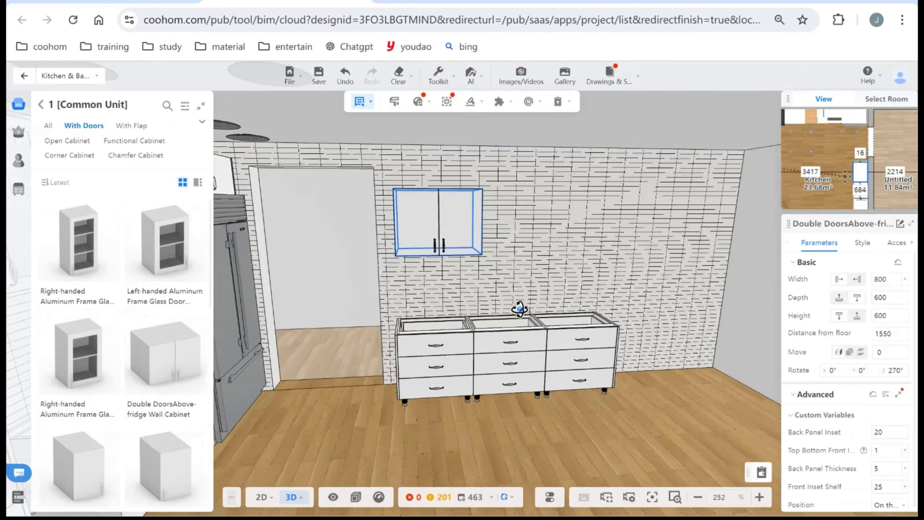
scroll(506, 200, up, 3)
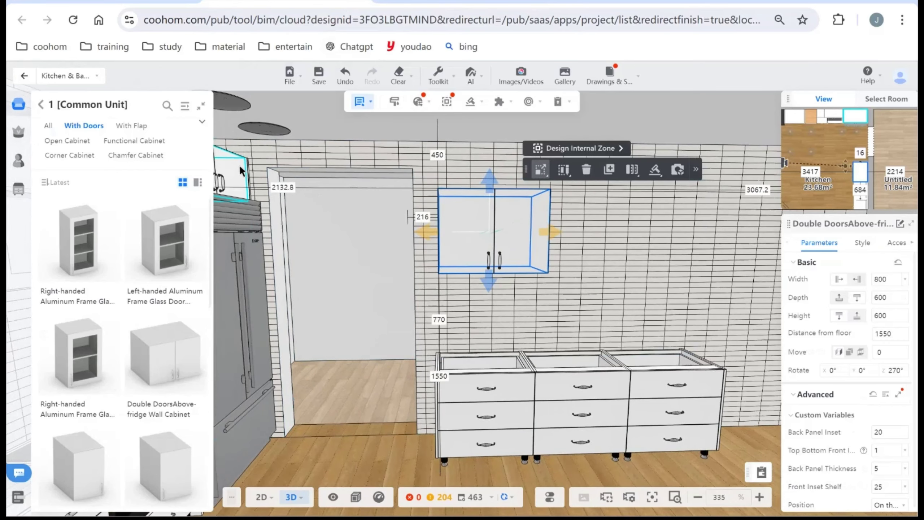
- Align the new wall cabinet's top with the existing left wall cabinet
click(239, 165)
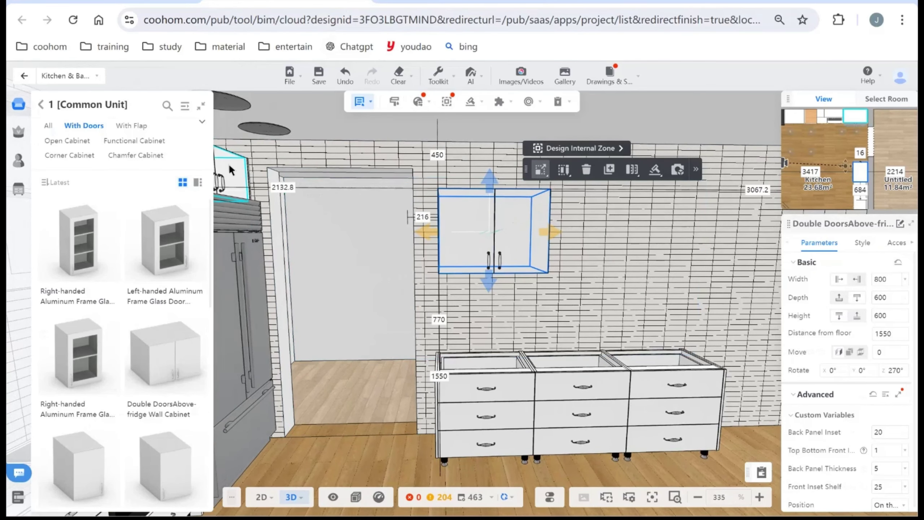
ctrl+click(501, 216)
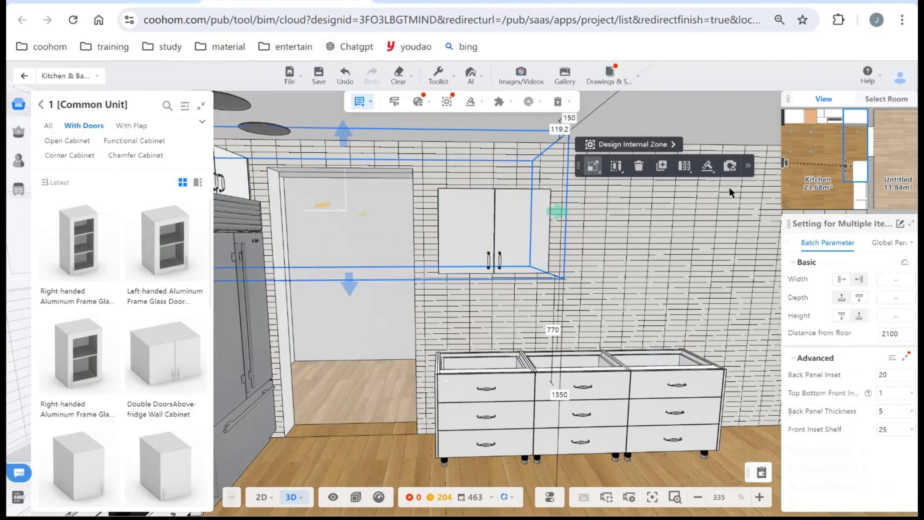
click(747, 165)
mouse_move(724, 212)
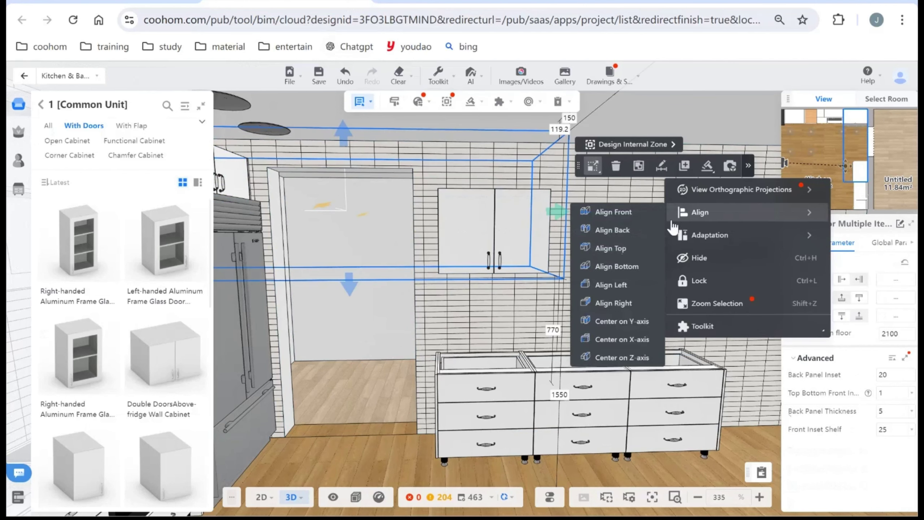
click(644, 252)
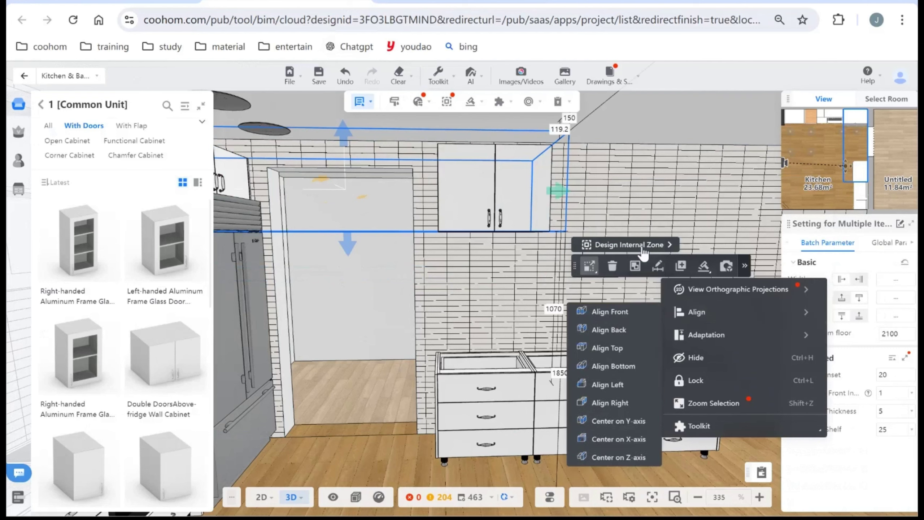
- Set the new wall cabinet's height to 350 mm, keeping its top at 2100 mm
click(515, 195)
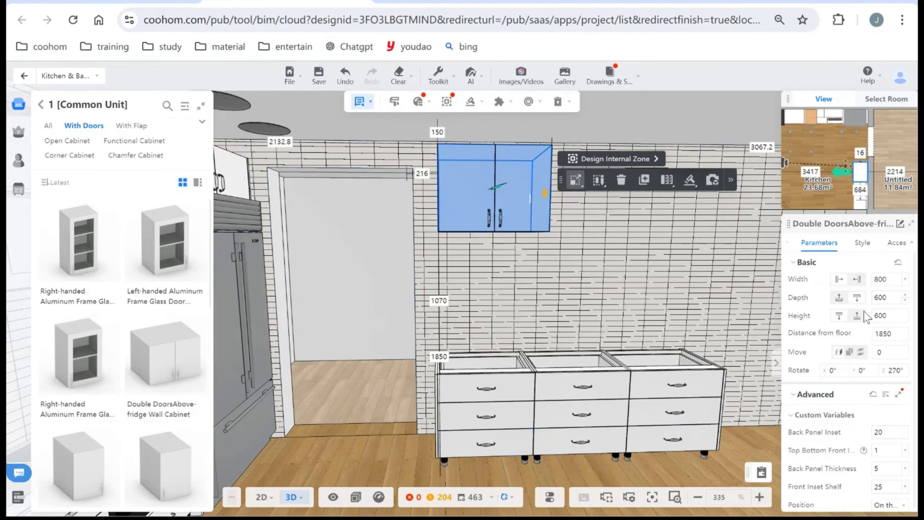
click(893, 297)
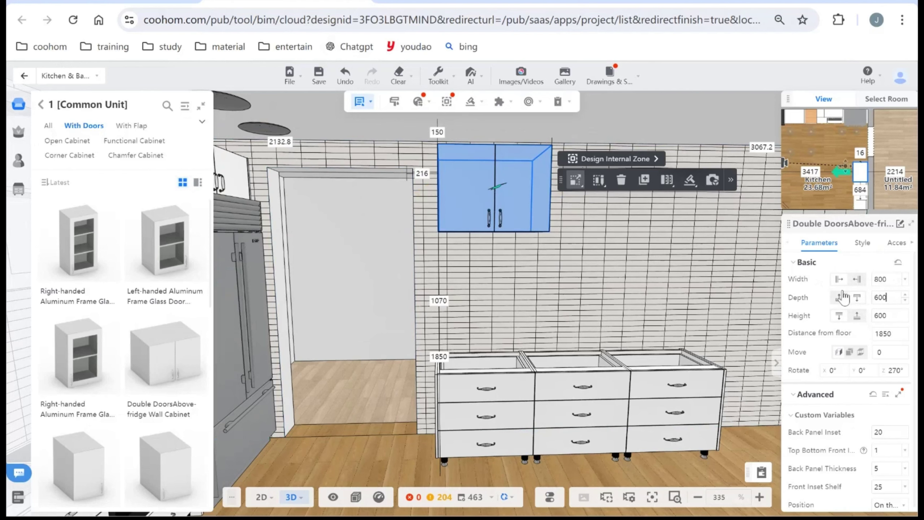
text(350)
key(Return)
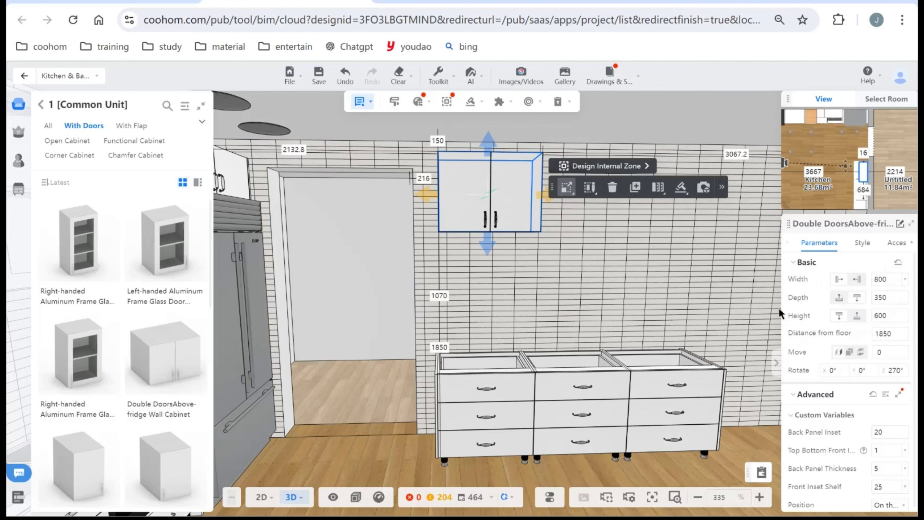
key(ctrl+z)
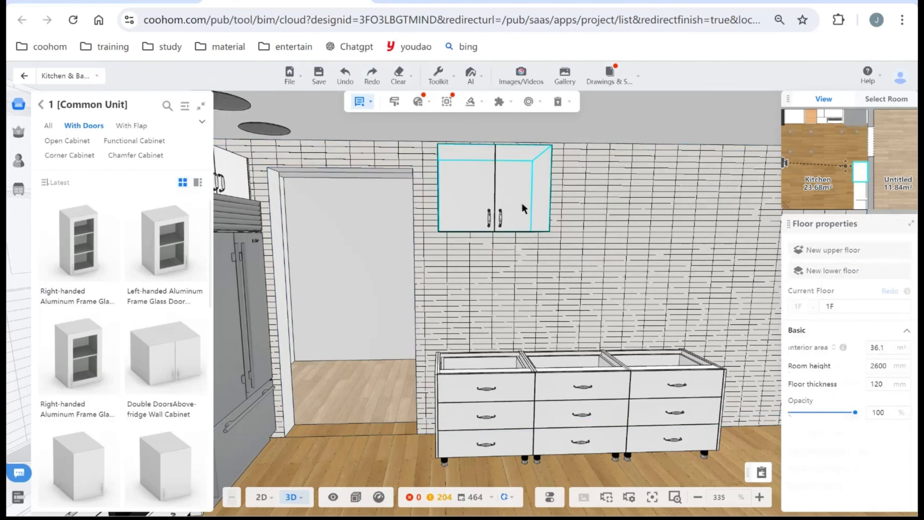
click(516, 185)
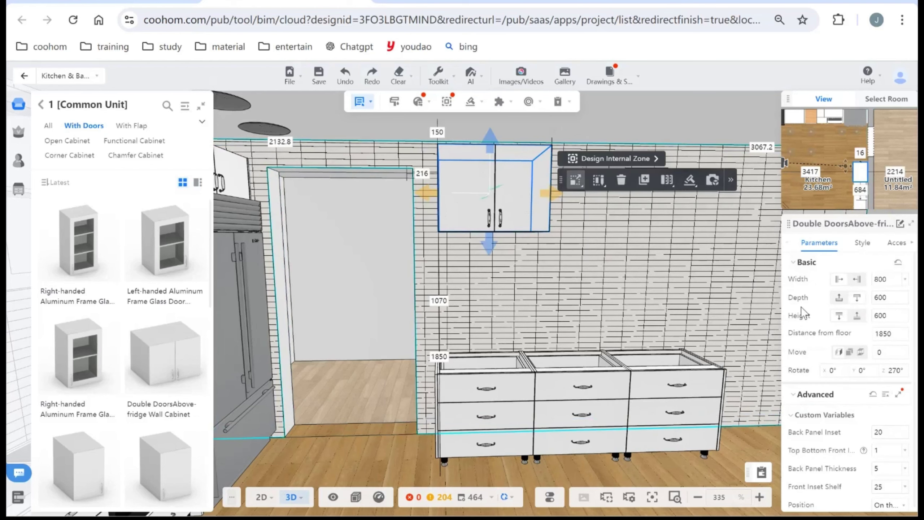
click(856, 316)
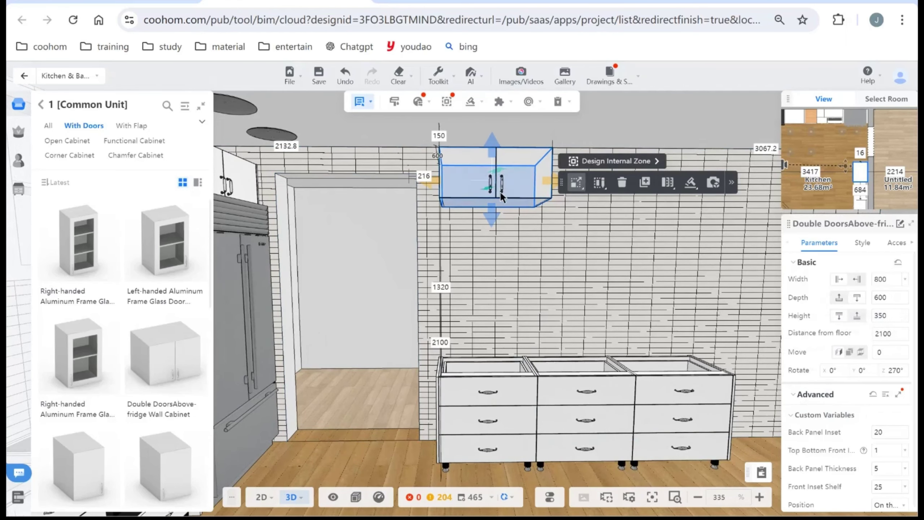
click(505, 395)
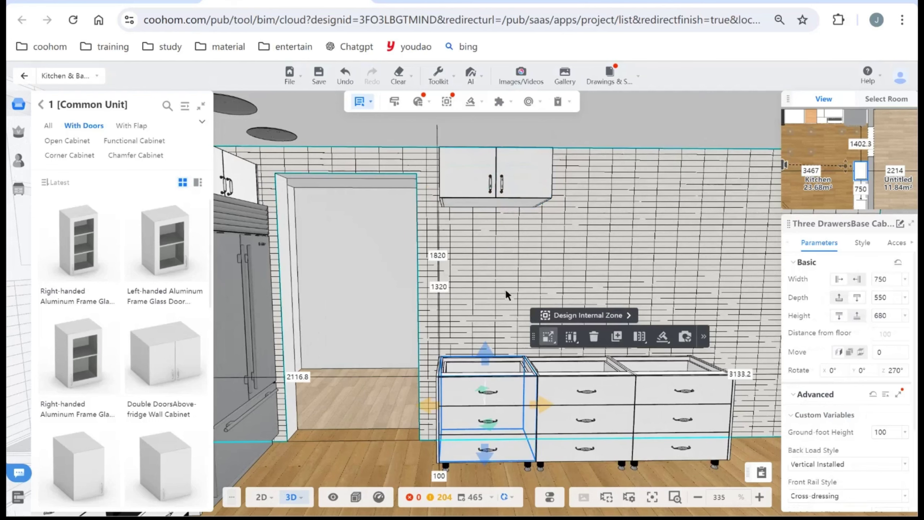
- Match the wall cabinet's width to the 750 mm drawer cabinet and align their left edges
ctrl+click(518, 183)
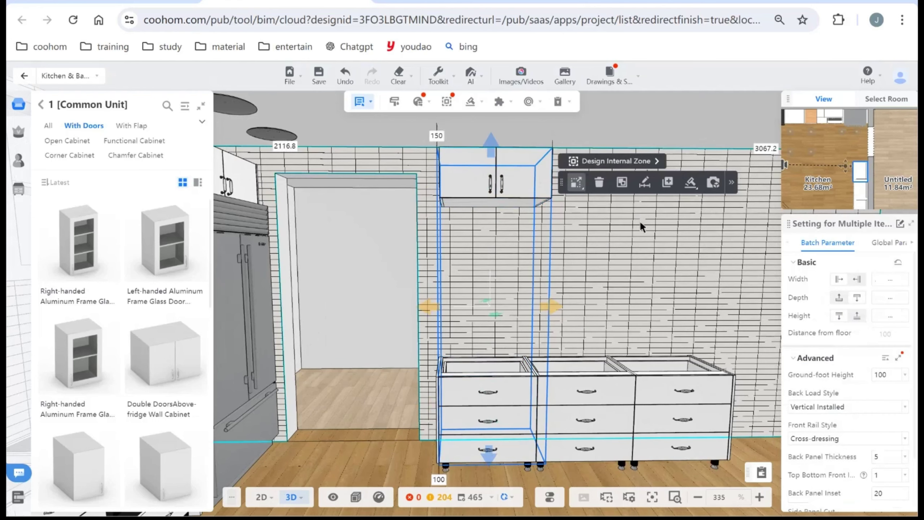
click(731, 182)
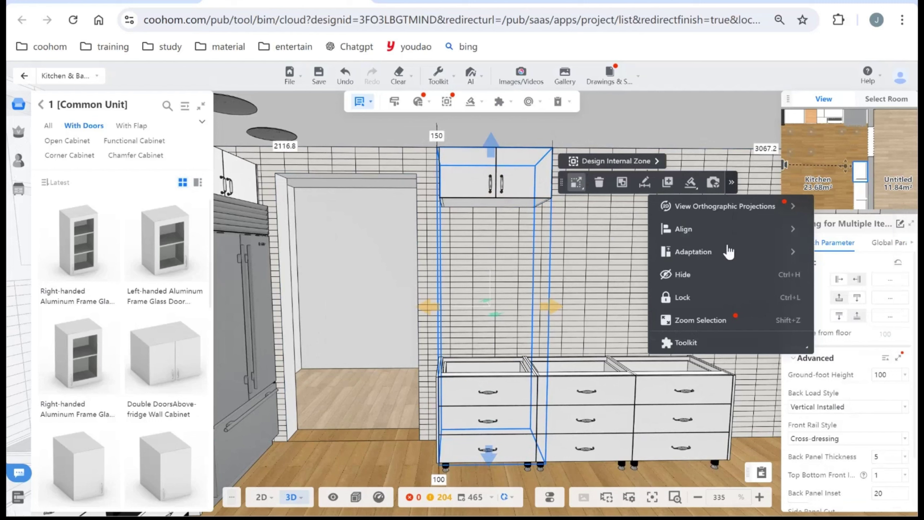
mouse_move(729, 255)
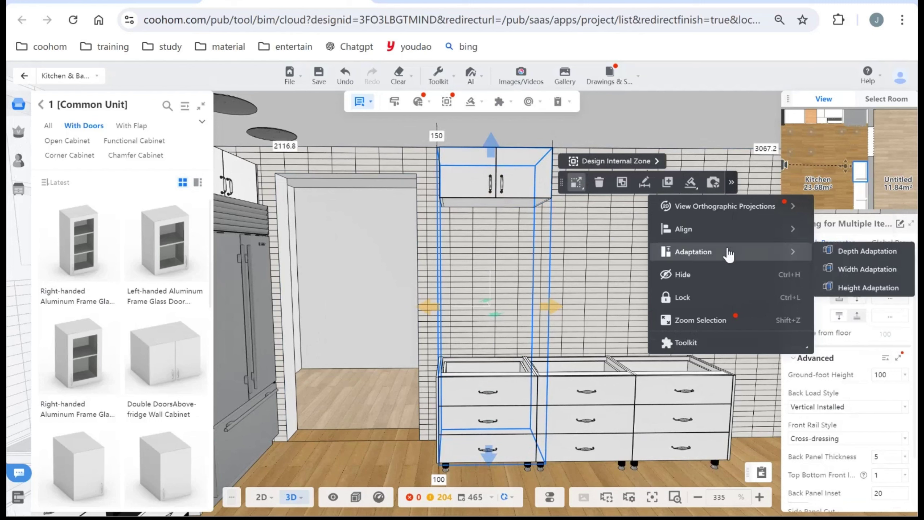
click(847, 271)
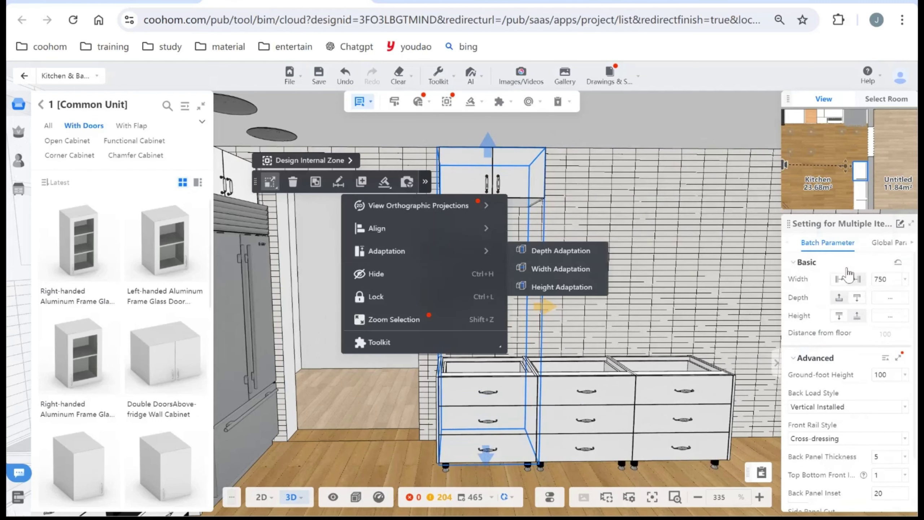
right_click(450, 220)
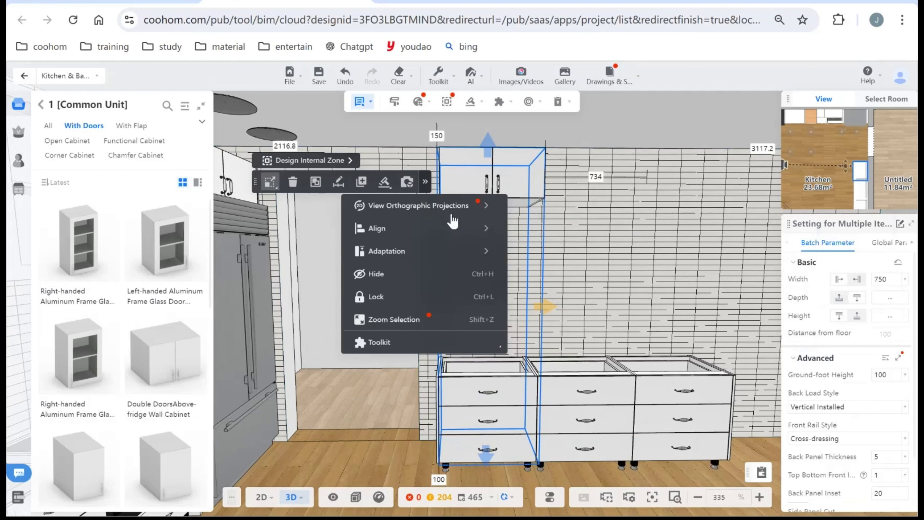
mouse_move(436, 228)
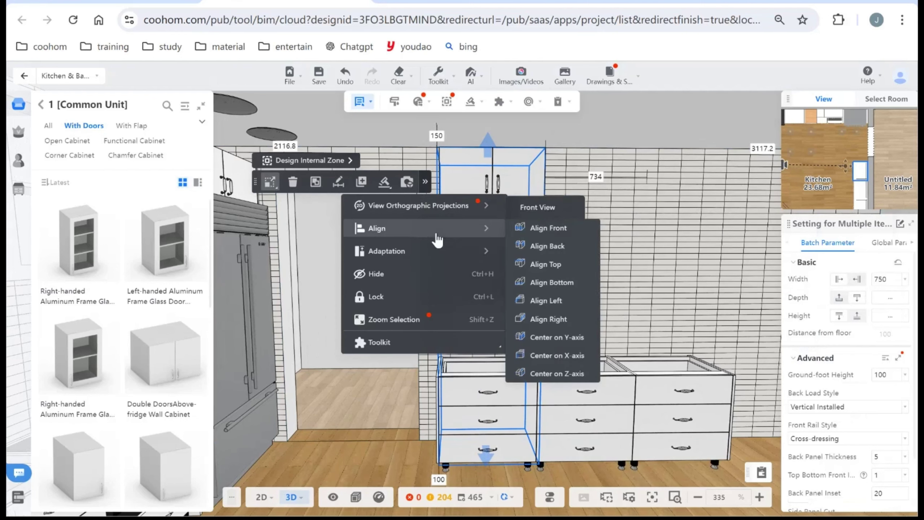
click(560, 300)
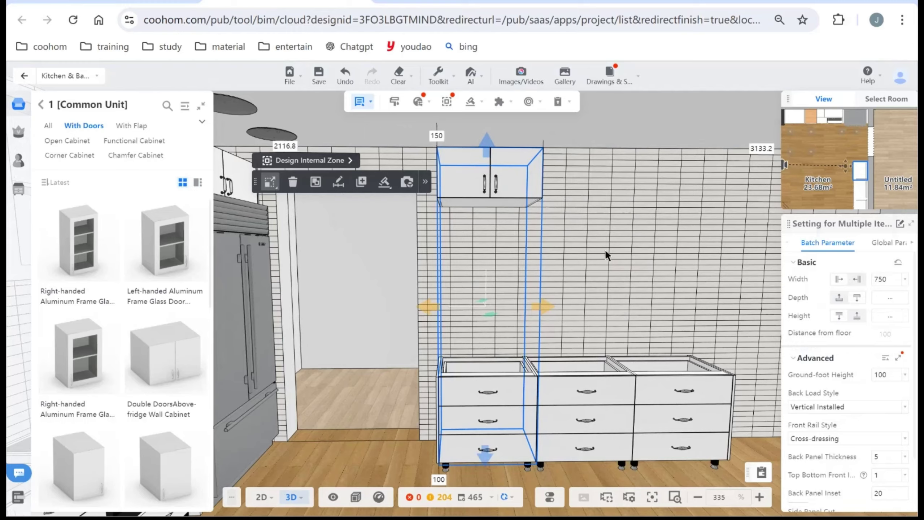
drag(605, 253, 601, 273)
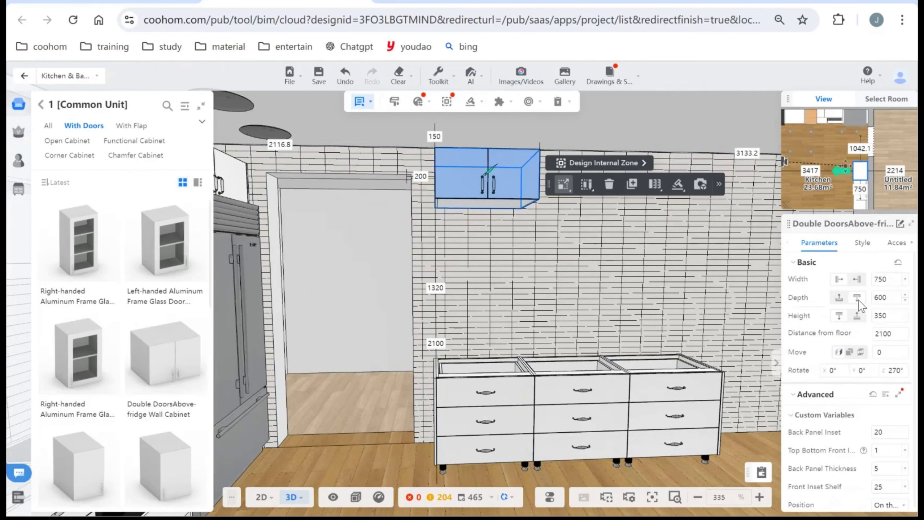
- Set the wall cabinet's depth to 350 mm
click(894, 296)
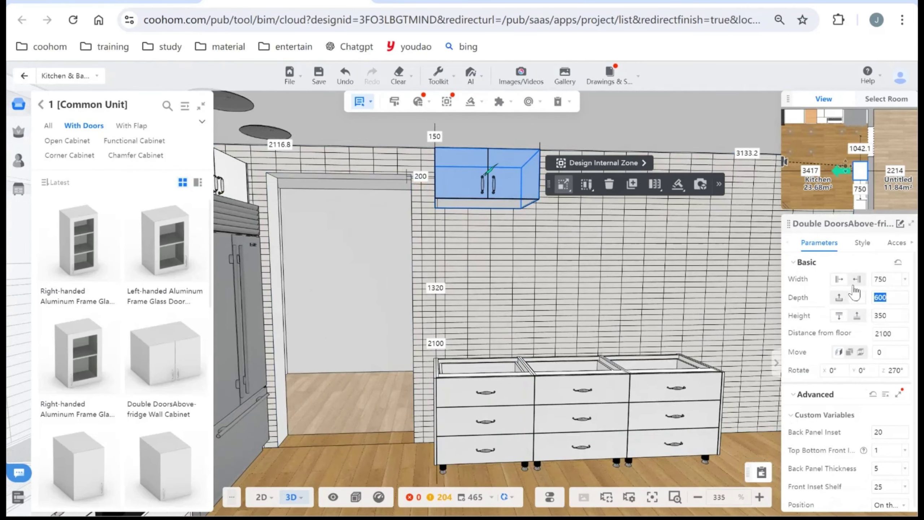
key(Return)
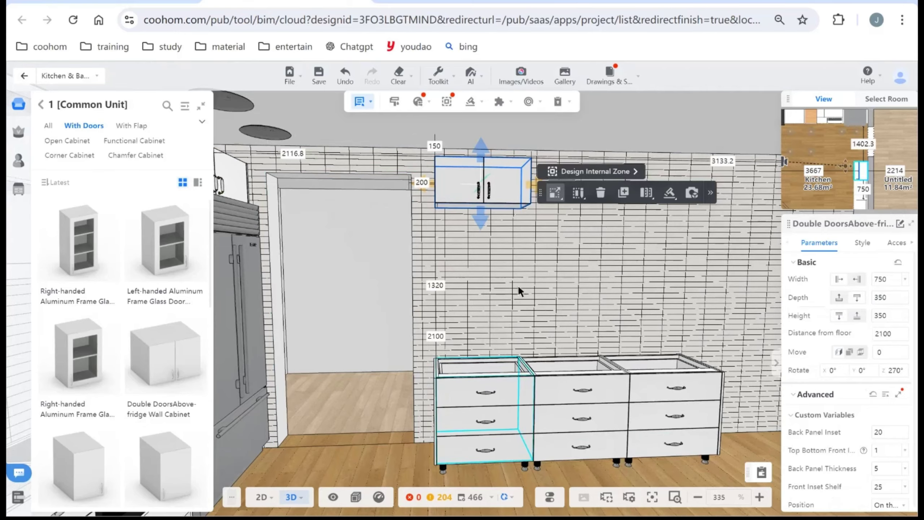
drag(517, 284, 516, 222)
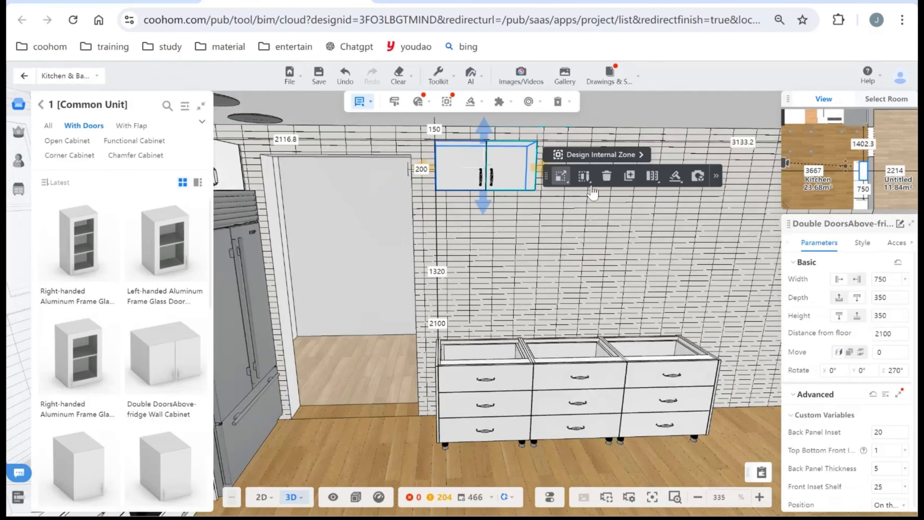
- Copy the wall cabinet into a row of double-door wall cabinets above the drawer run
click(629, 176)
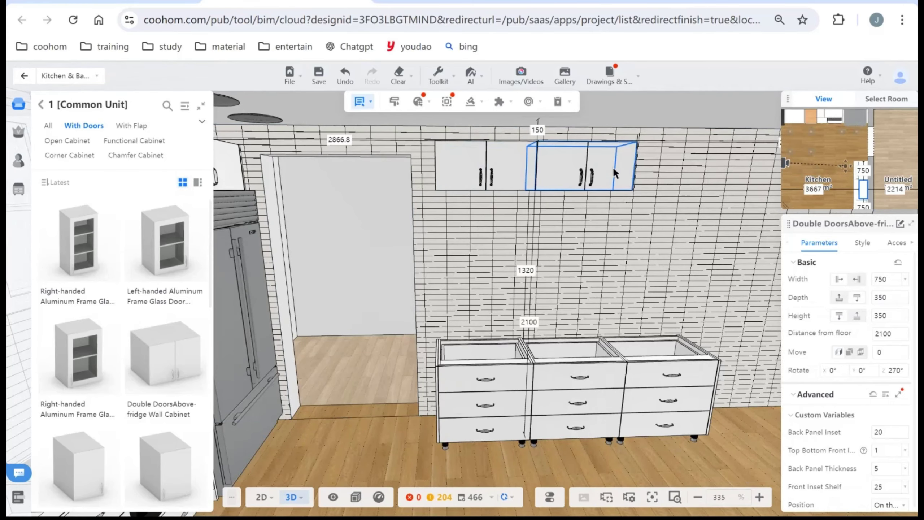
click(436, 225)
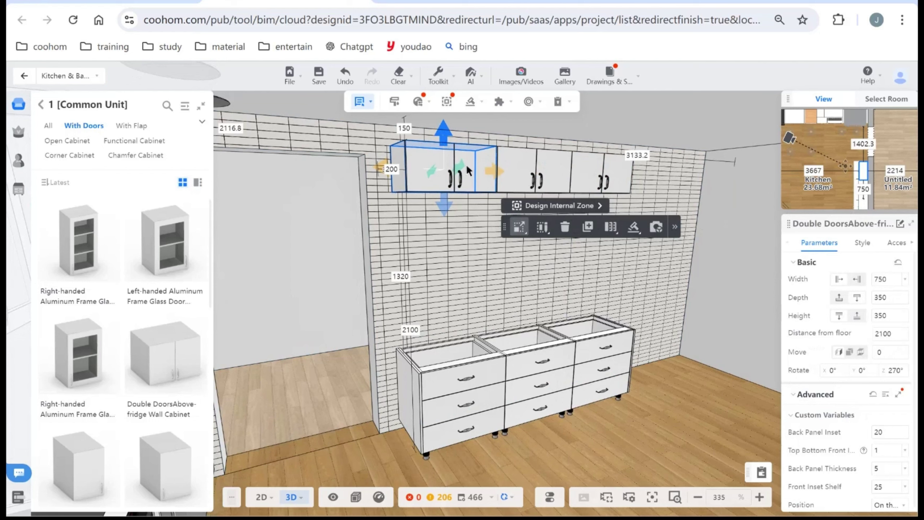
click(586, 227)
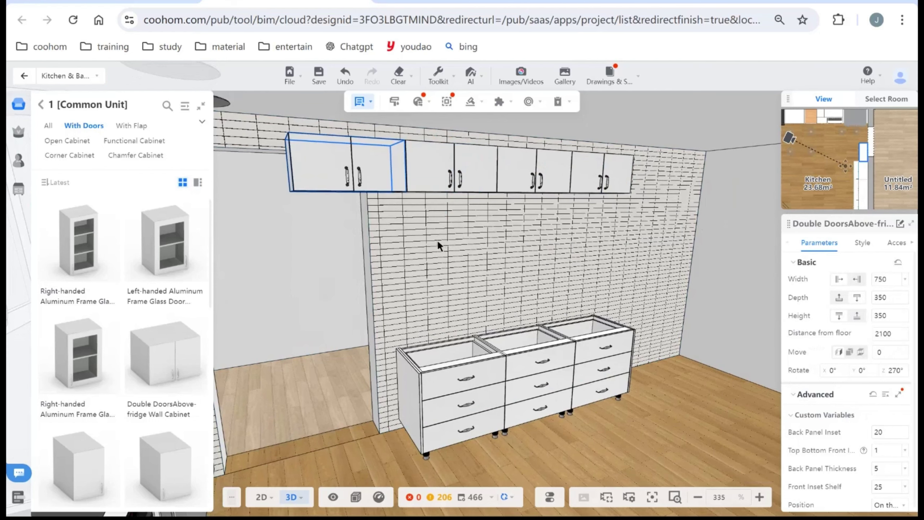
click(488, 214)
key(a)
click(467, 160)
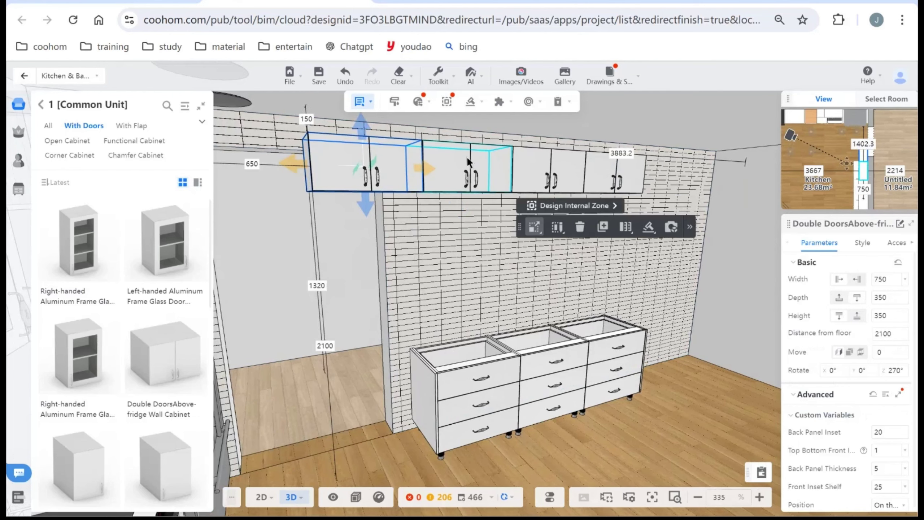
click(388, 153)
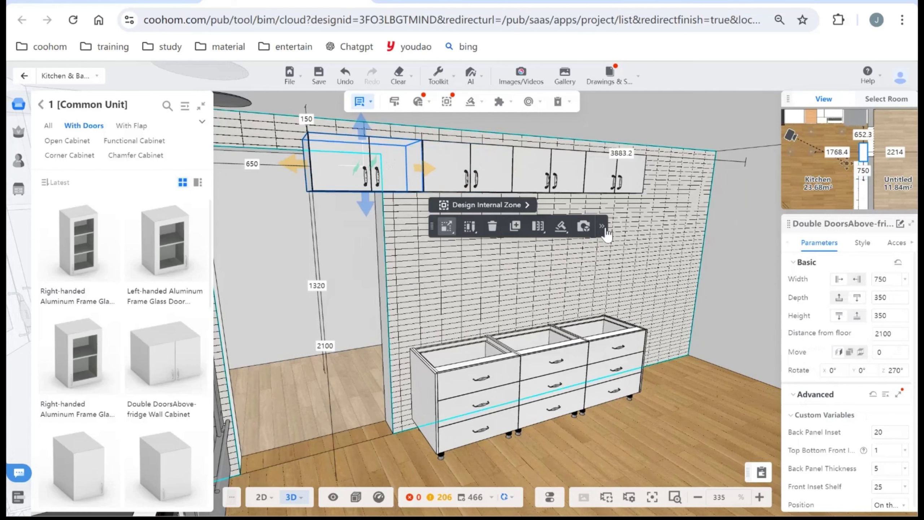
- Attach a wall cabinet beneath the leftmost upper cabinet using Six Sides Orientation
mouse_move(602, 227)
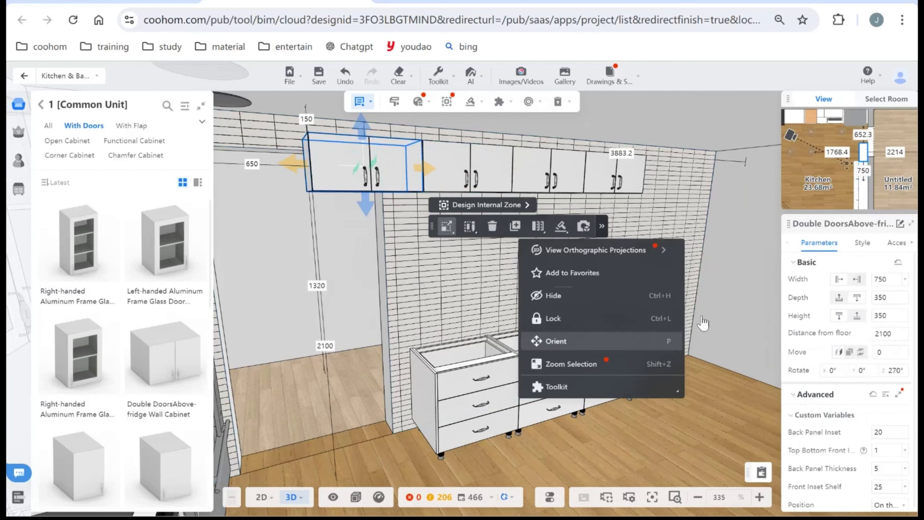
key(p)
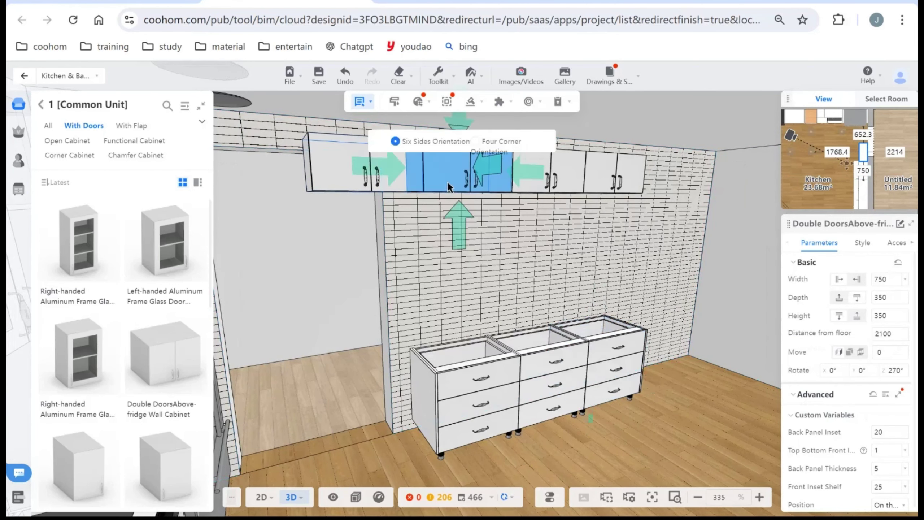
click(460, 218)
right_drag(548, 260, 510, 258)
- Set the lower wall cabinet's height to 750 mm, bringing it down to 1350 mm
key(d)
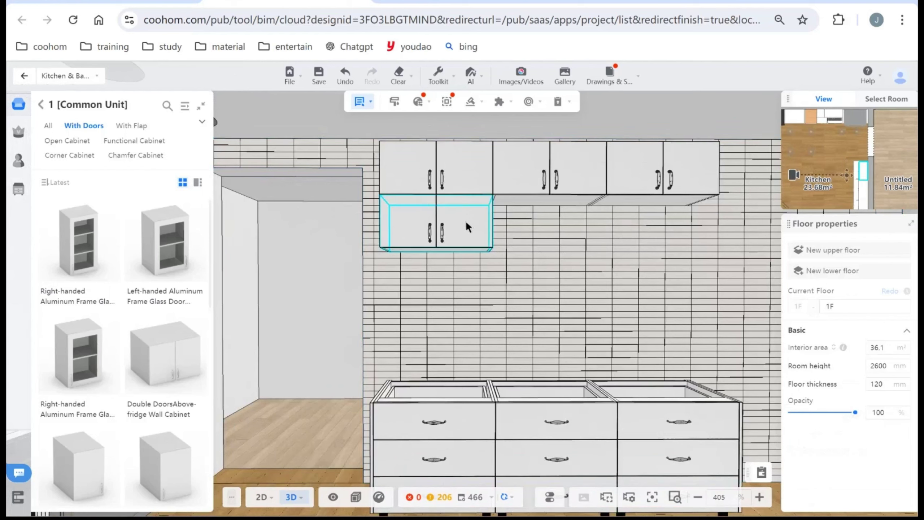
click(466, 218)
scroll(563, 271, up, 2)
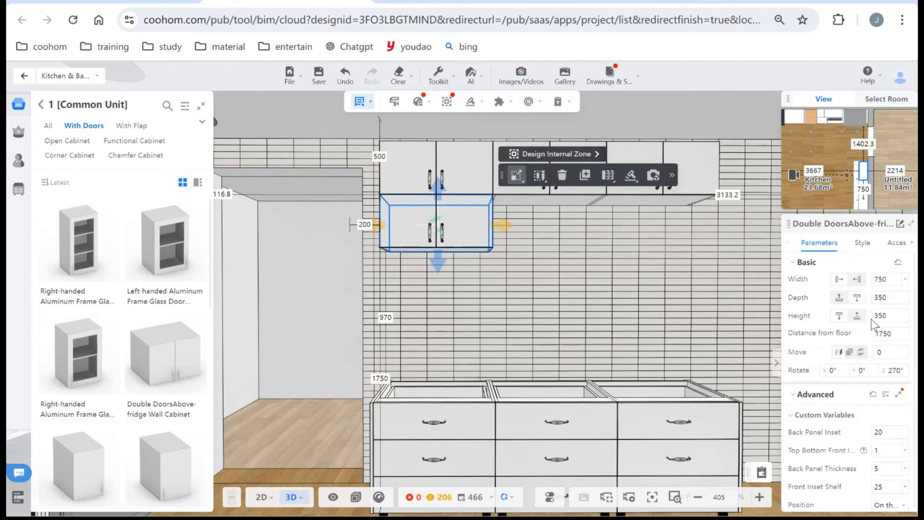
click(856, 316)
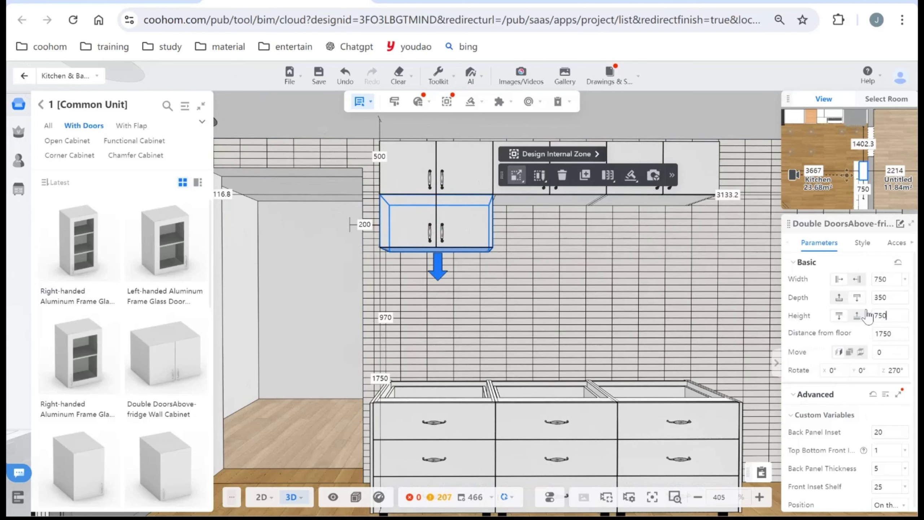
text(750)
key(Return)
drag(584, 336, 586, 361)
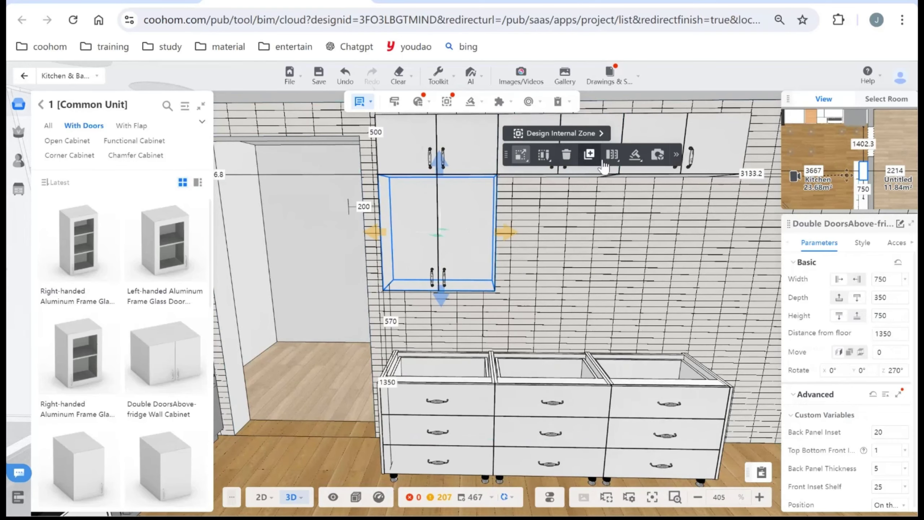
- Copy the lower wall cabinet to sit beneath the upper row's right end
click(589, 155)
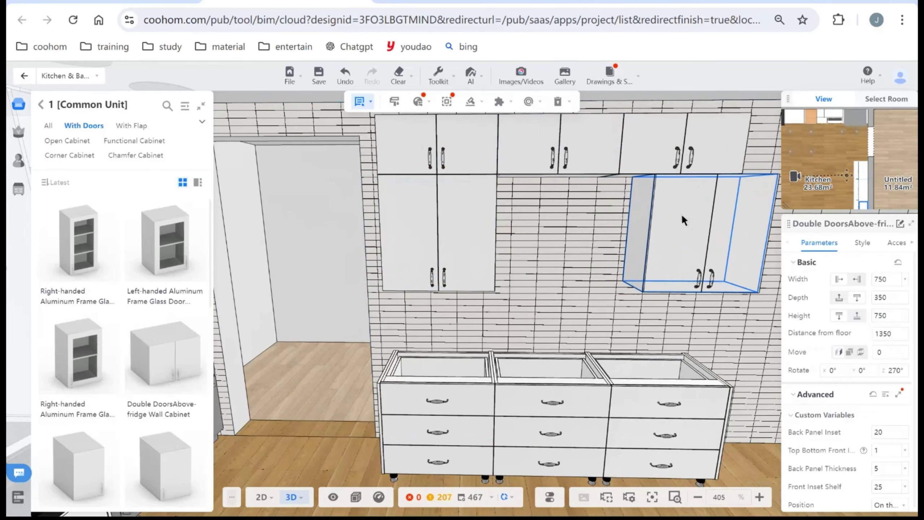
click(682, 216)
key(d)
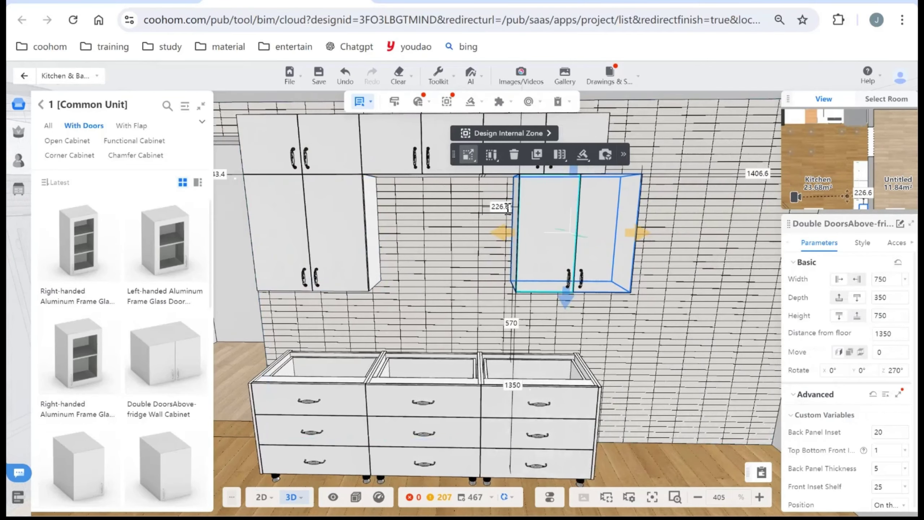
click(501, 206)
key(Return)
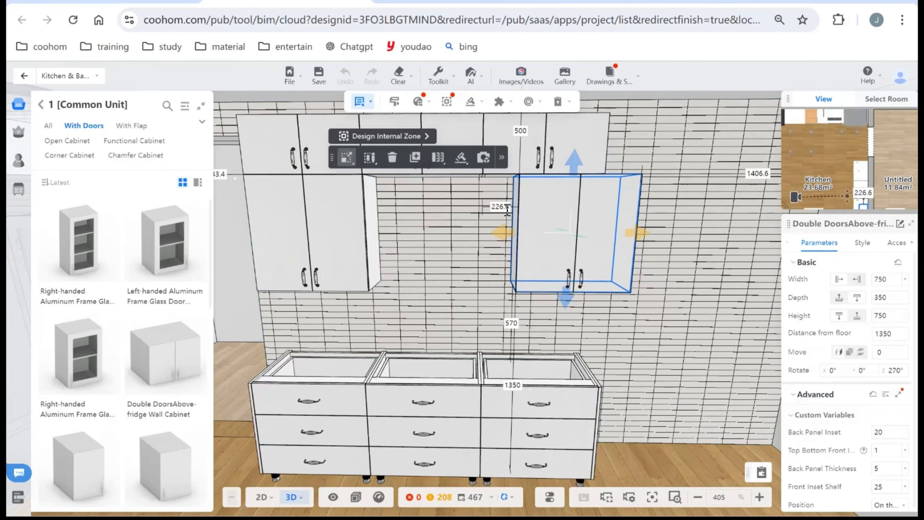
scroll(505, 208, down, 3)
click(489, 271)
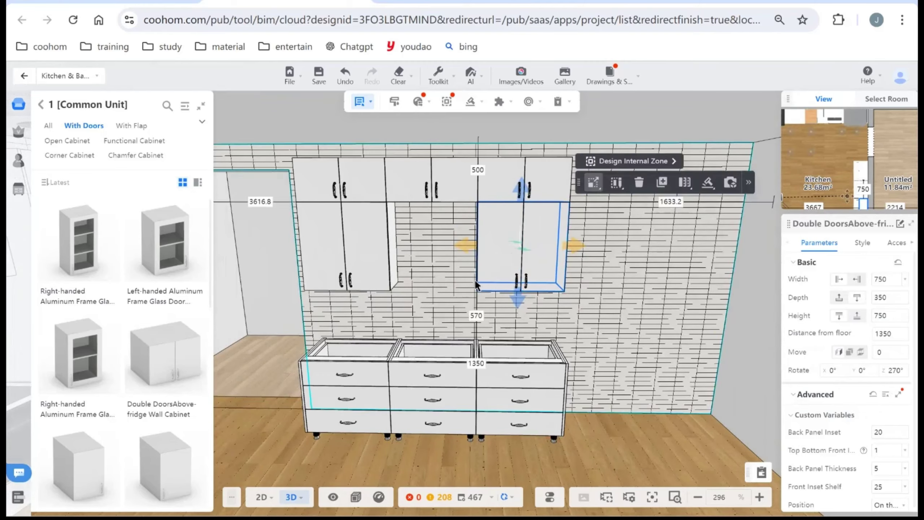
drag(474, 279, 495, 291)
right_drag(329, 353, 412, 330)
drag(412, 328, 349, 166)
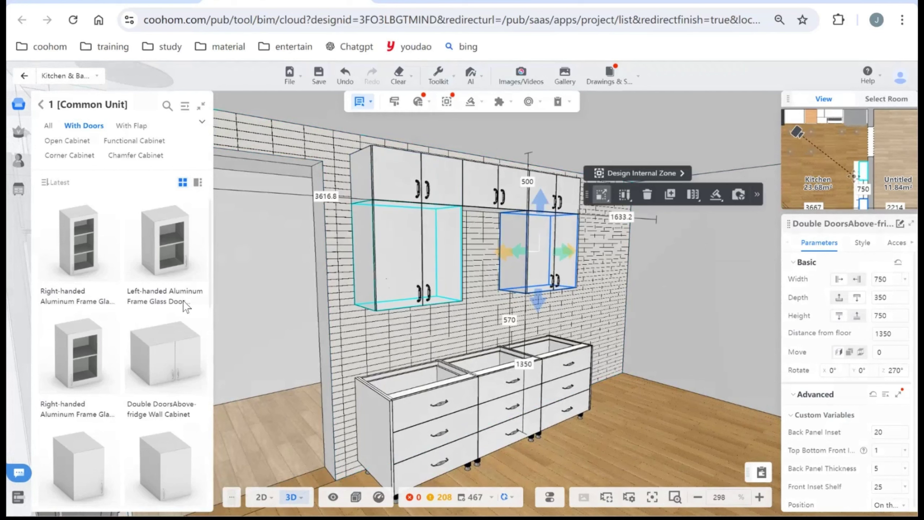
- Add an 1100 mm Wall Cabinet End Panel closing the wall cabinets' right end
click(41, 106)
scroll(149, 400, down, 2)
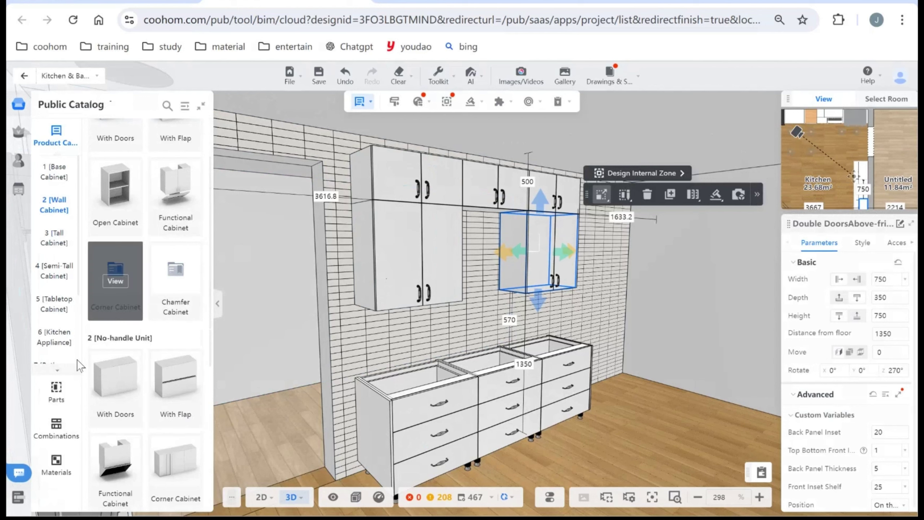
scroll(67, 335, down, 2)
click(63, 331)
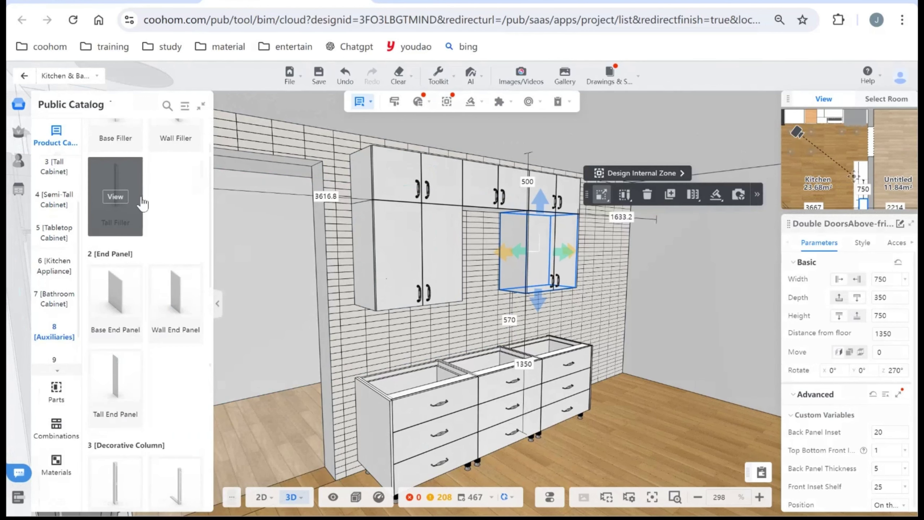
click(193, 292)
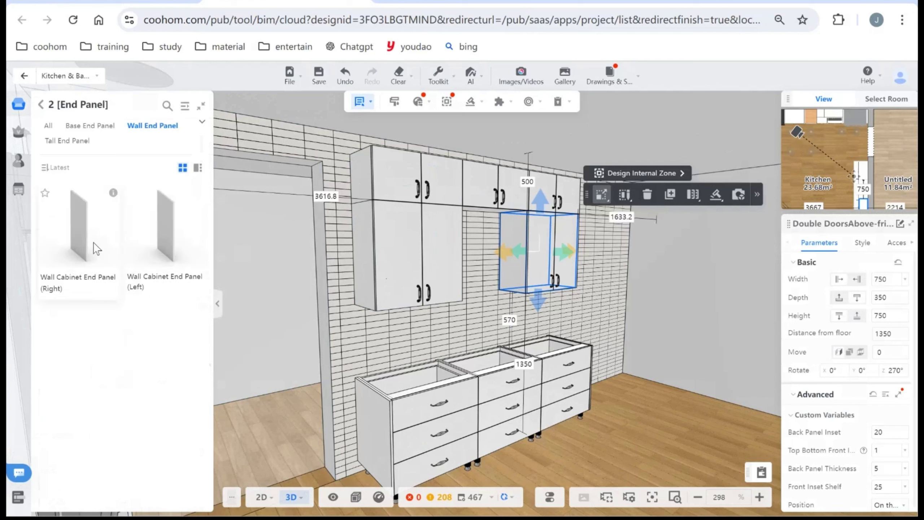
drag(96, 249, 358, 140)
scroll(611, 315, up, 3)
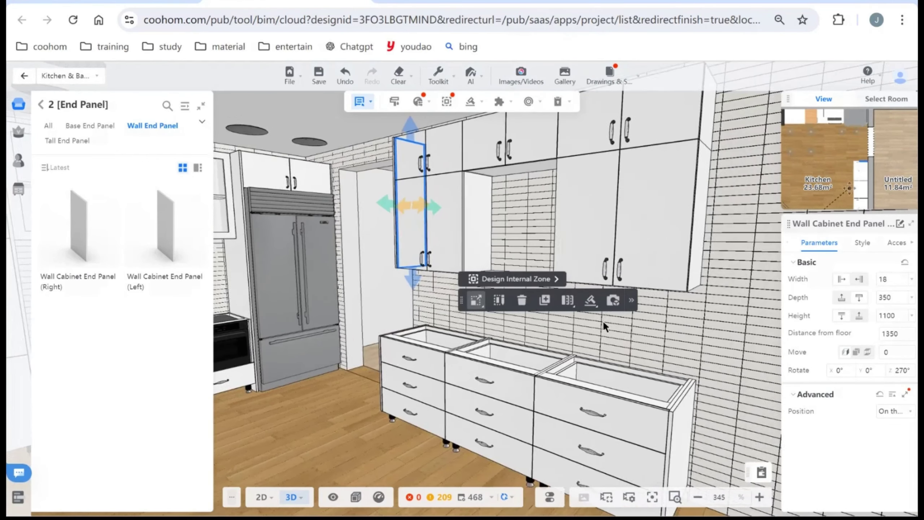
right_drag(603, 322, 551, 343)
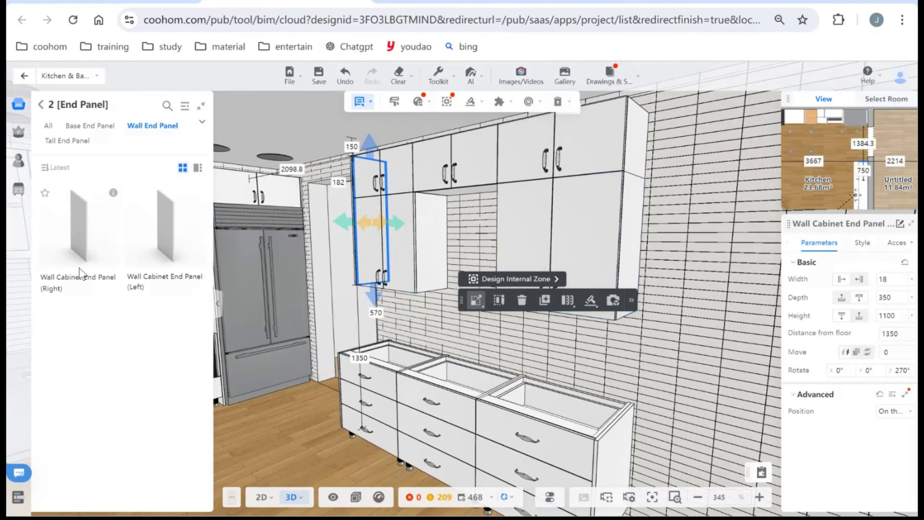
drag(243, 228, 618, 288)
- Orbit out to a wide kitchen view, then switch to the 2D floor plan
drag(495, 347, 470, 342)
scroll(471, 342, down, 5)
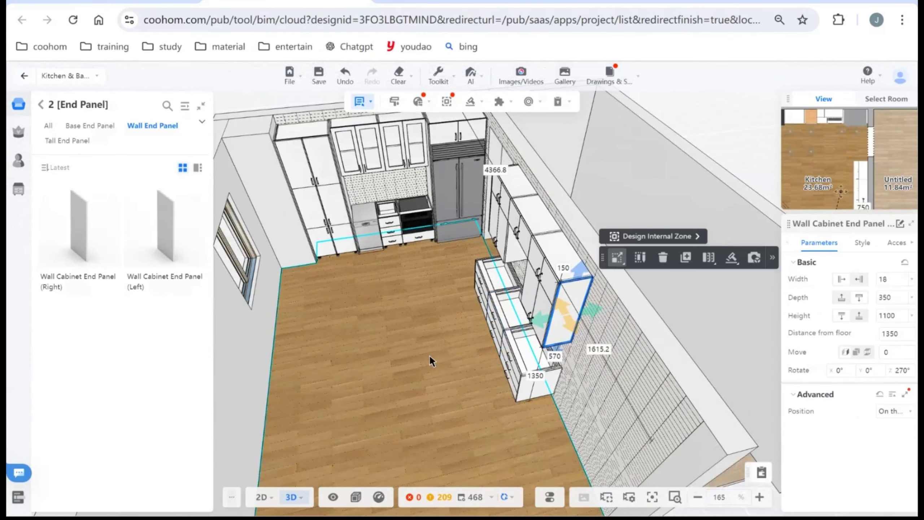
drag(450, 364, 433, 374)
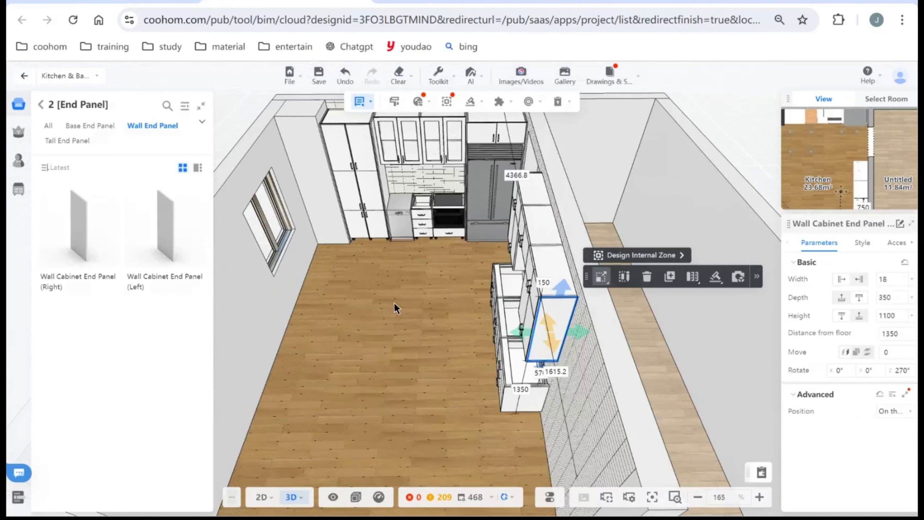
key(1)
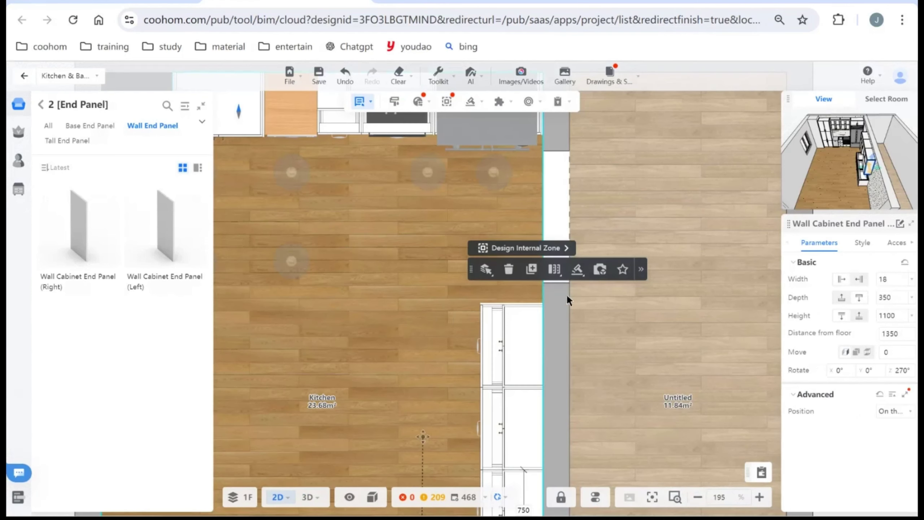
scroll(569, 286, down, 5)
scroll(392, 411, up, 3)
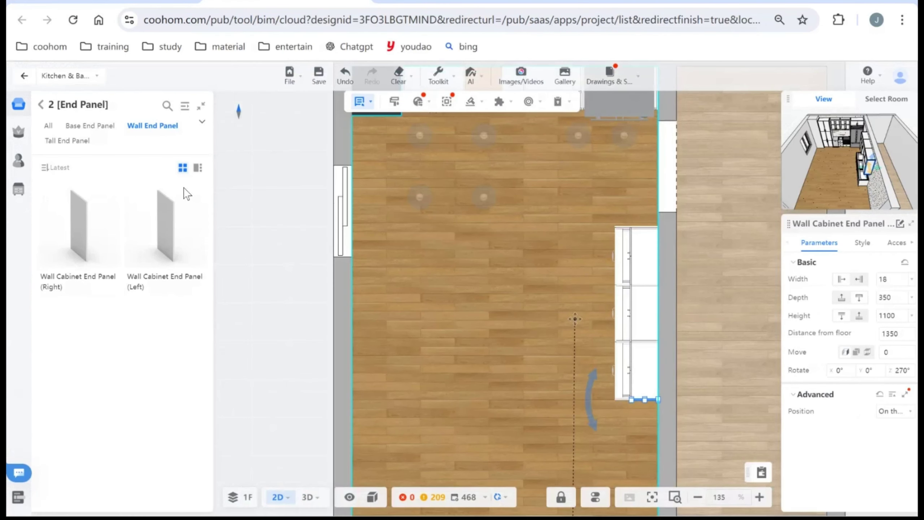
click(41, 105)
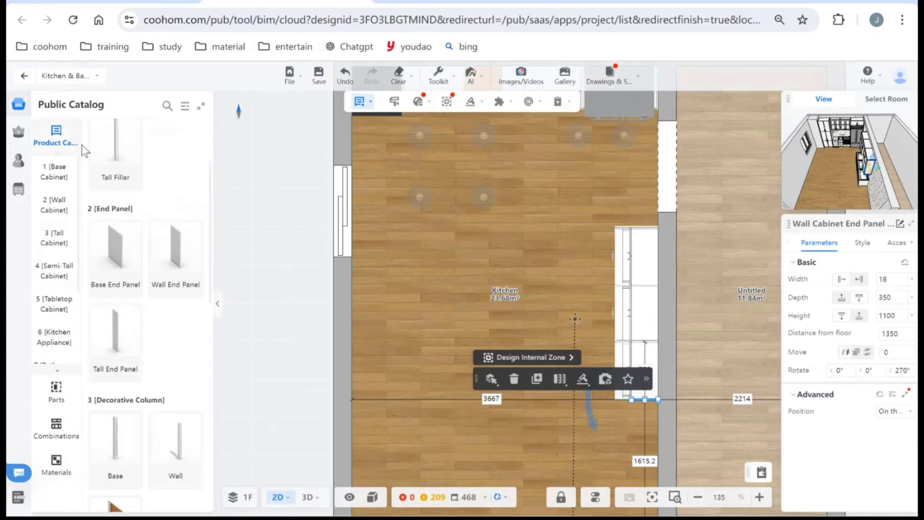
click(59, 170)
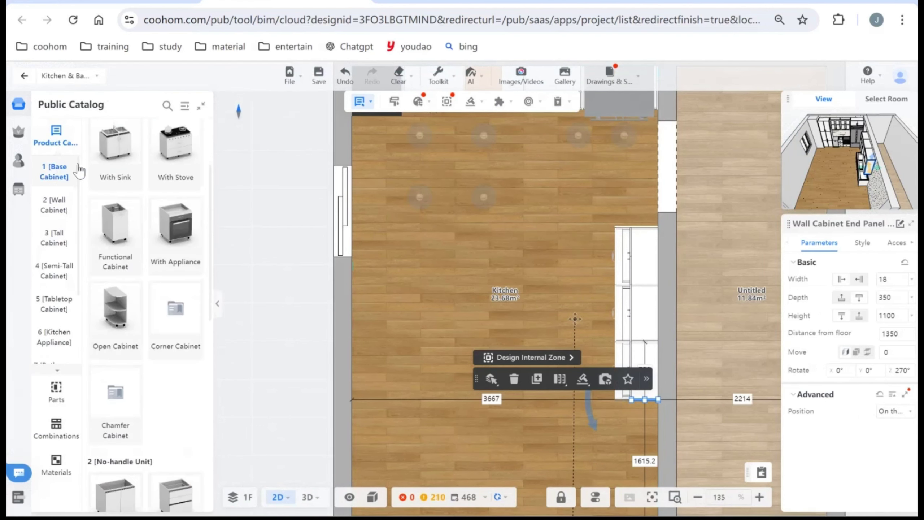
scroll(240, 237, up, 1)
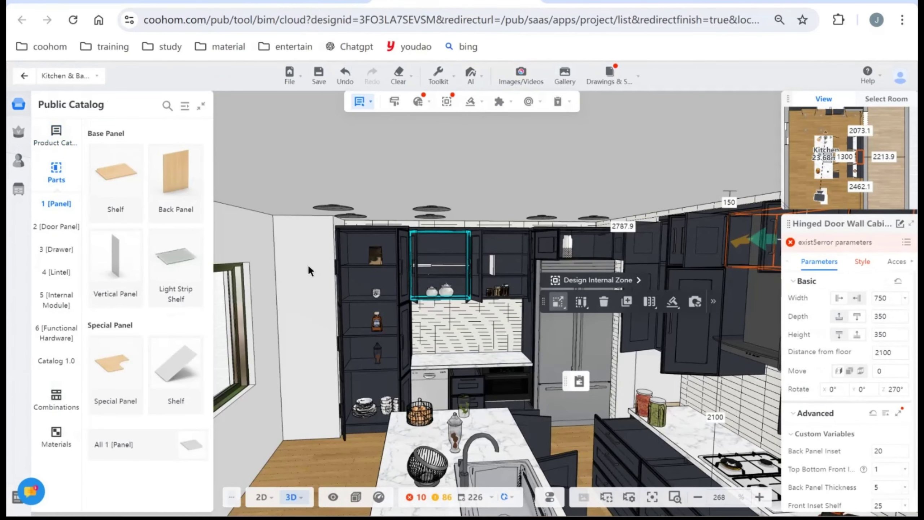
scroll(330, 252, down, 4)
right_drag(380, 356, 282, 358)
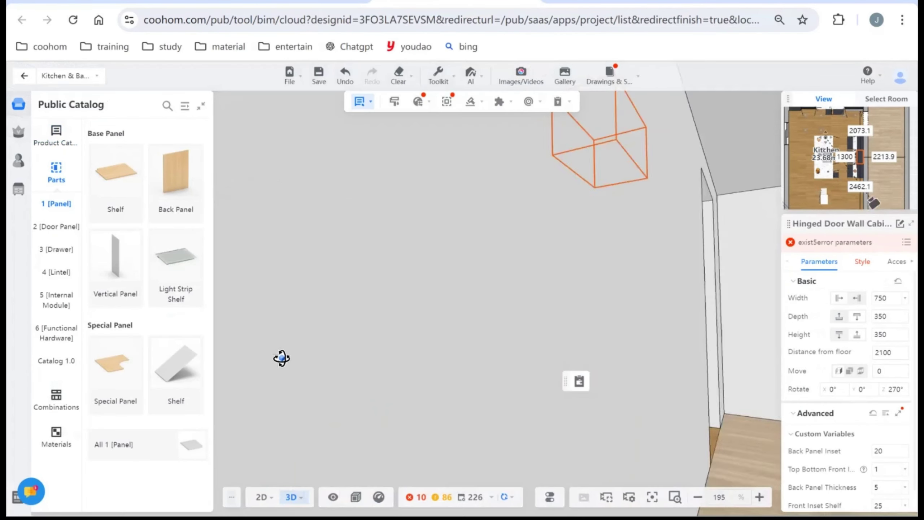
drag(281, 358, 343, 342)
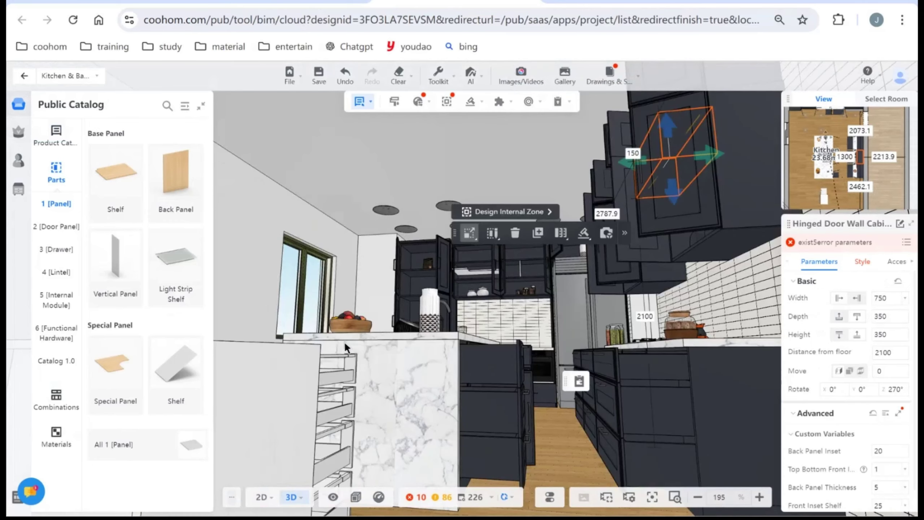
drag(365, 400, 387, 416)
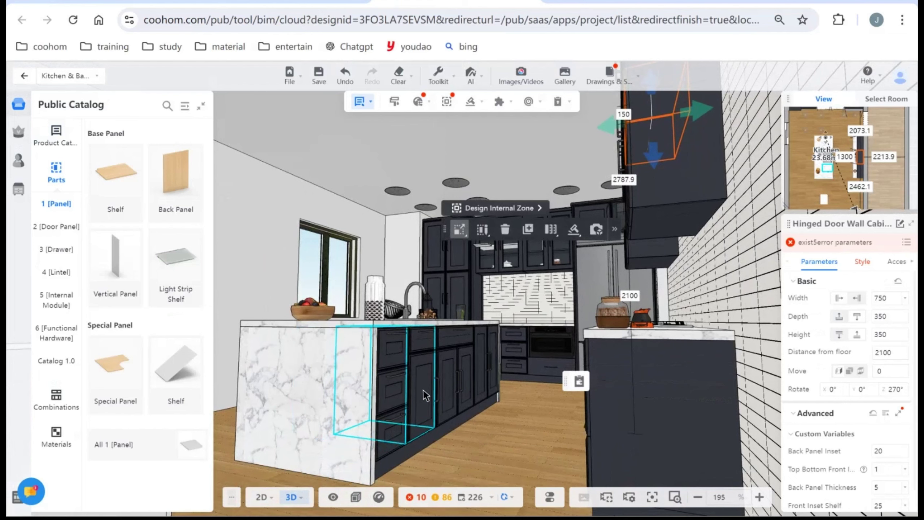
scroll(423, 390, up, 4)
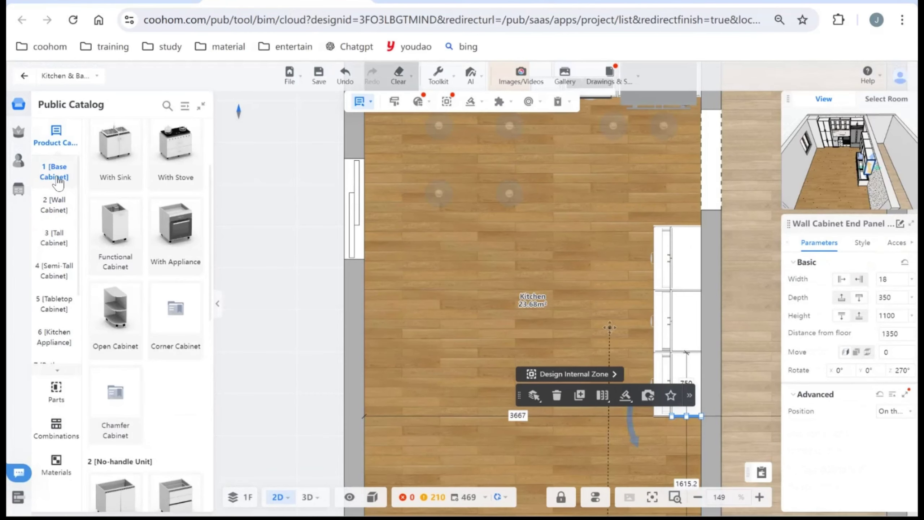
- Place a Three Drawers Base Cabinet in the middle of the kitchen floor
scroll(183, 382, down, 4)
scroll(181, 341, up, 6)
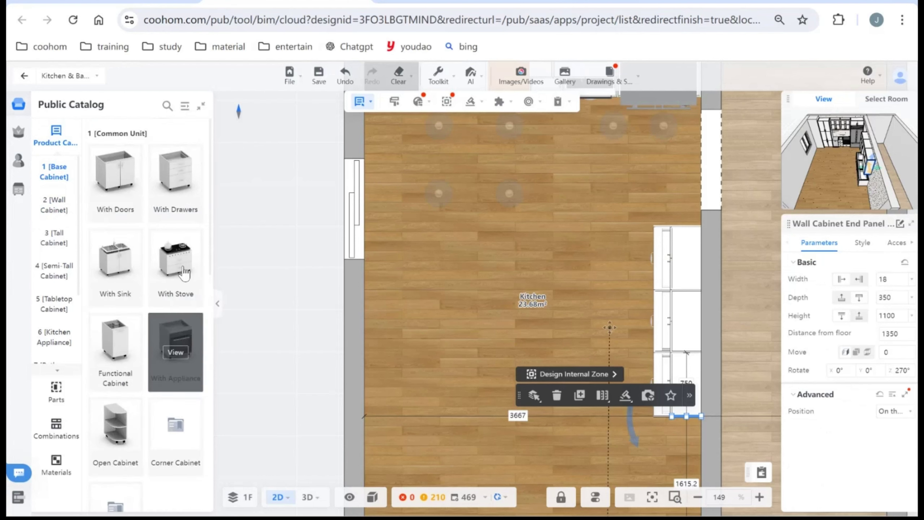
click(176, 184)
scroll(138, 331, down, 3)
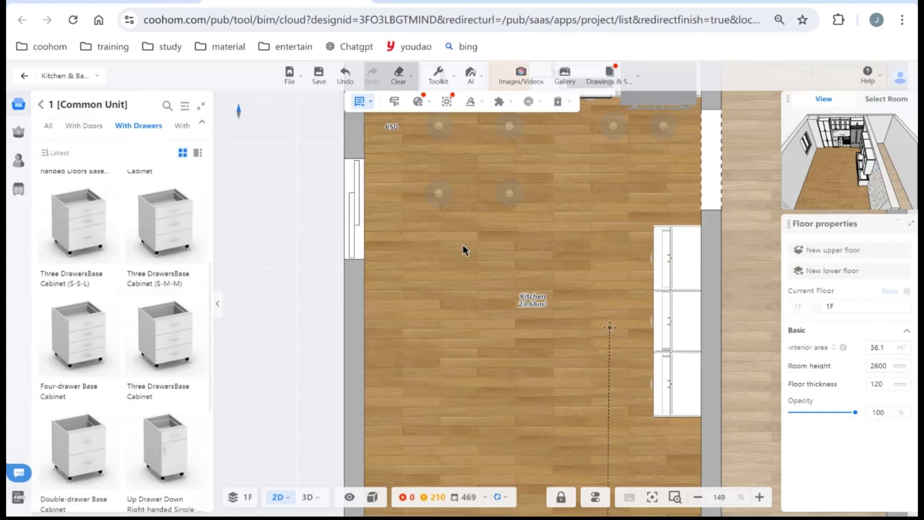
scroll(480, 291, down, 3)
click(500, 347)
scroll(502, 346, up, 1)
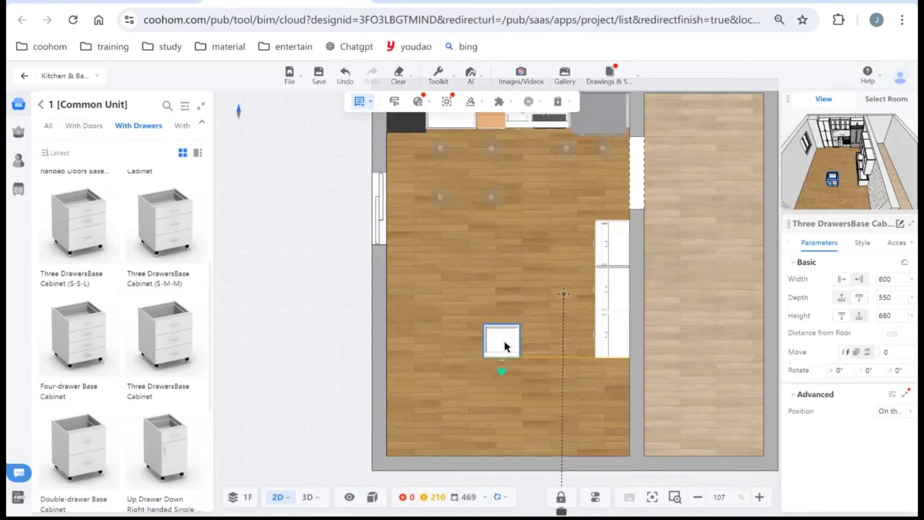
scroll(507, 359, up, 5)
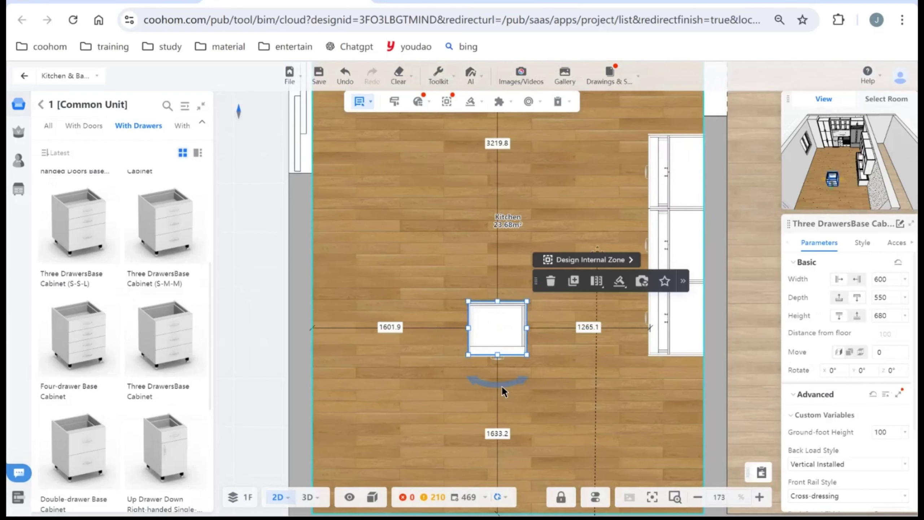
- Rotate the cabinet 90° and set it 1200 mm from the right-hand cabinets
drag(497, 383, 553, 324)
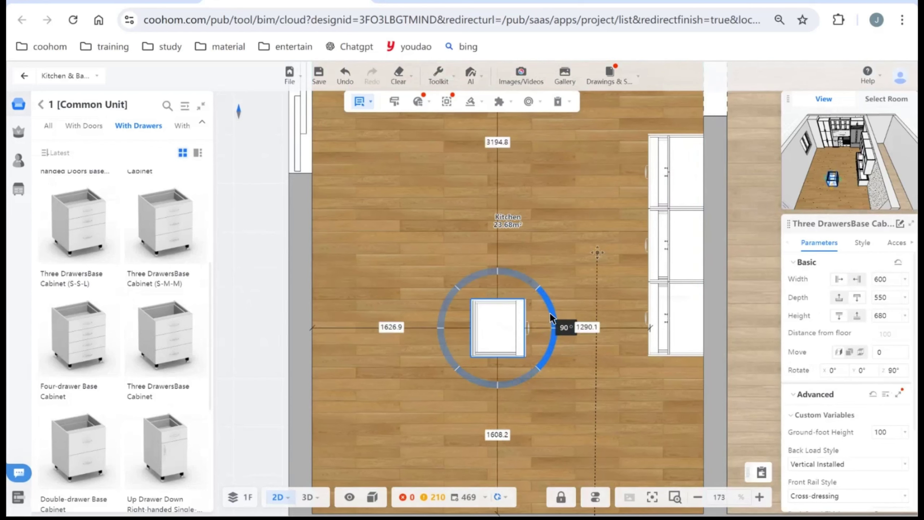
click(586, 327)
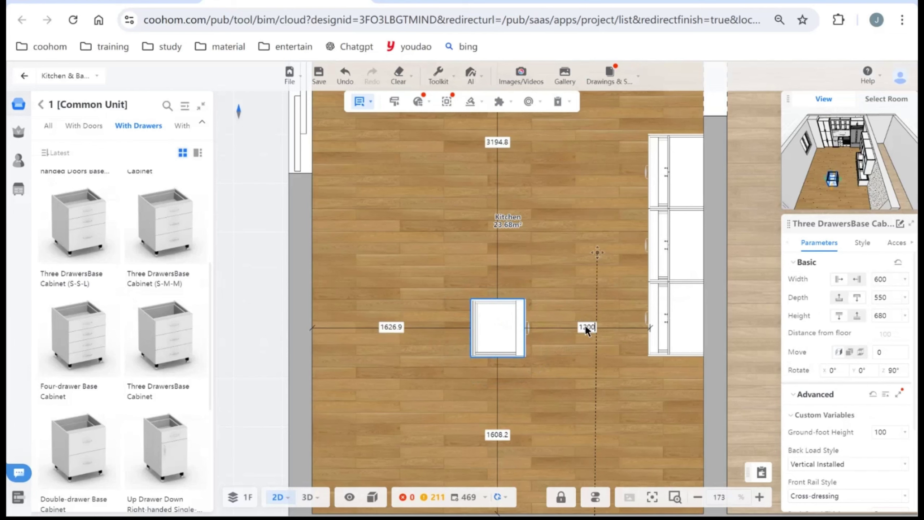
text(1200)
key(Return)
- View the mid-floor cabinet in 3D and read the reference island cabinet's 350 mm width
key(3)
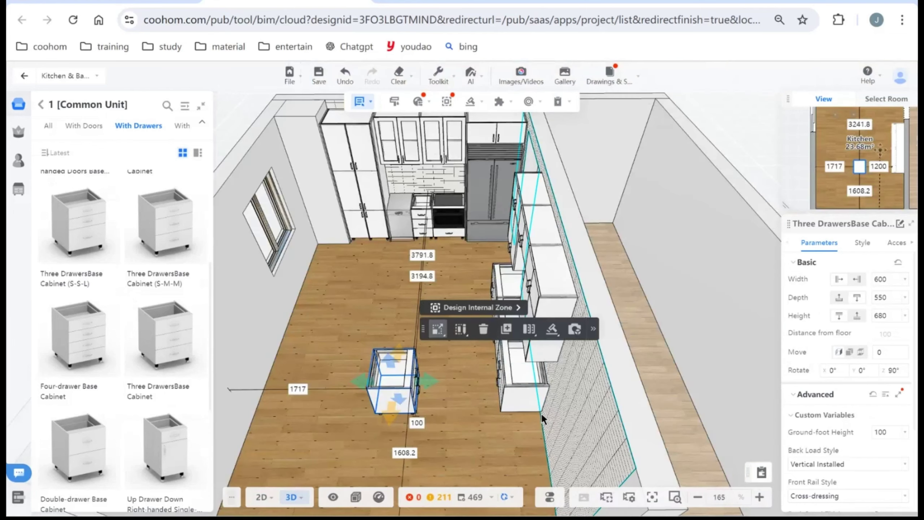
drag(390, 447, 379, 415)
scroll(389, 416, up, 5)
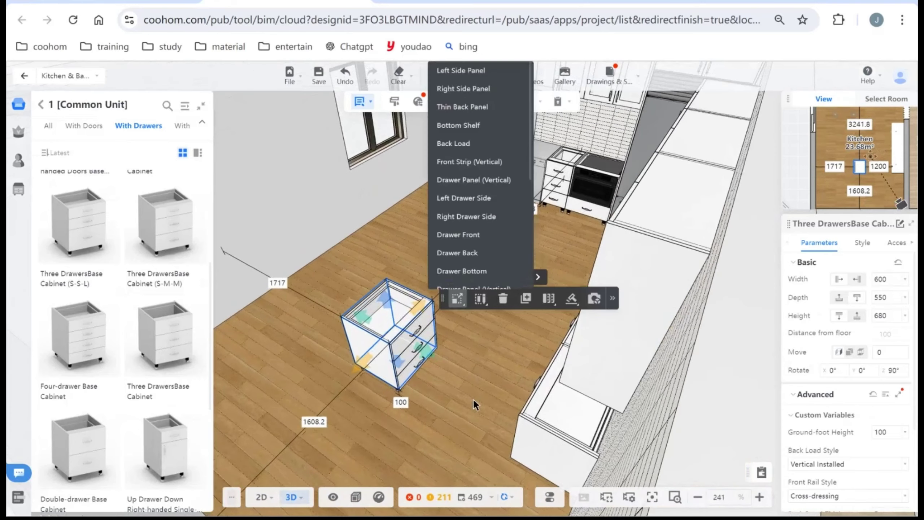
drag(473, 400, 469, 299)
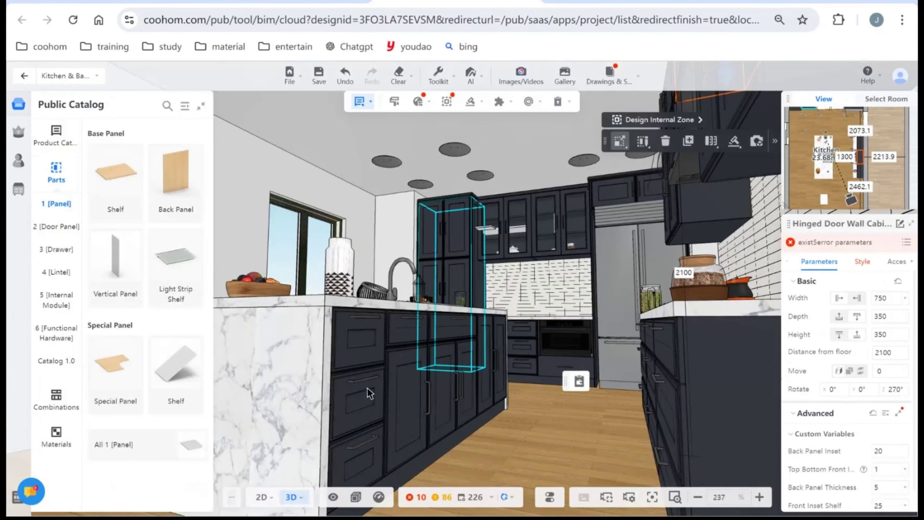
click(367, 388)
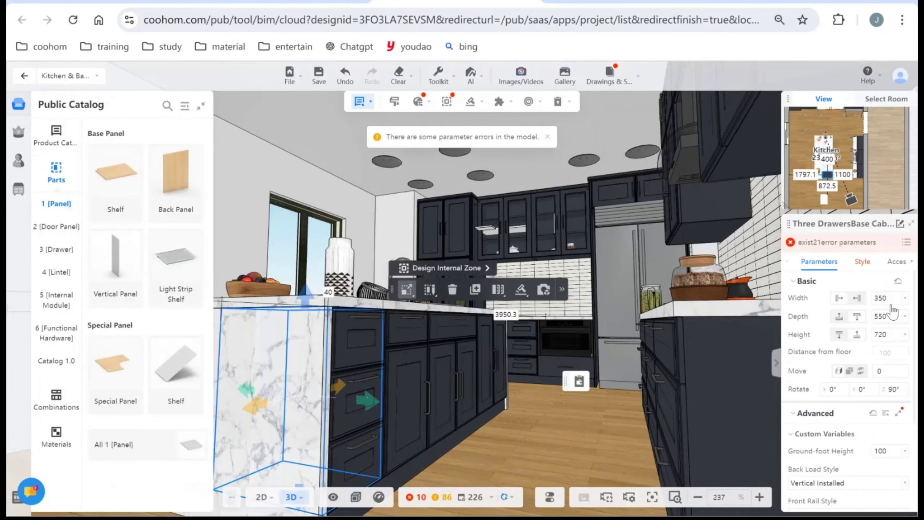
mouse_move(900, 353)
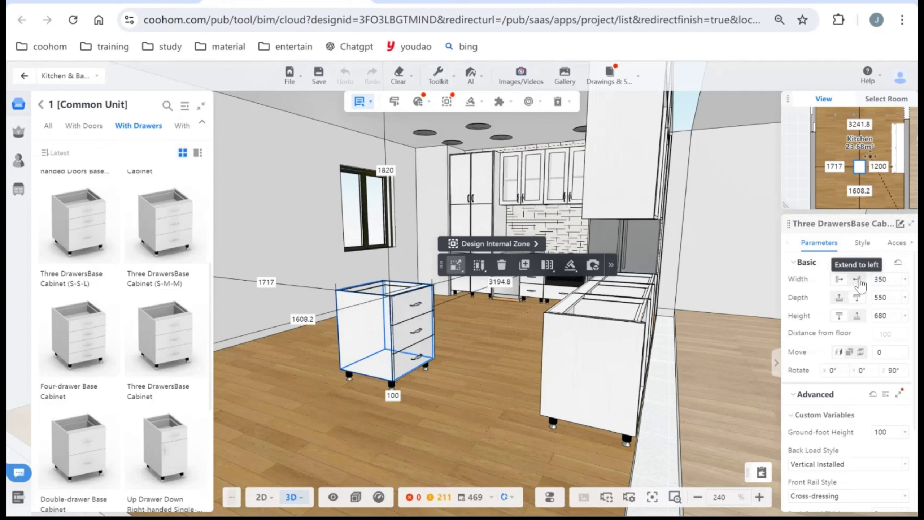
- Make the three-drawer island cabinet 350 wide and 750 tall
click(885, 316)
double_click(886, 315)
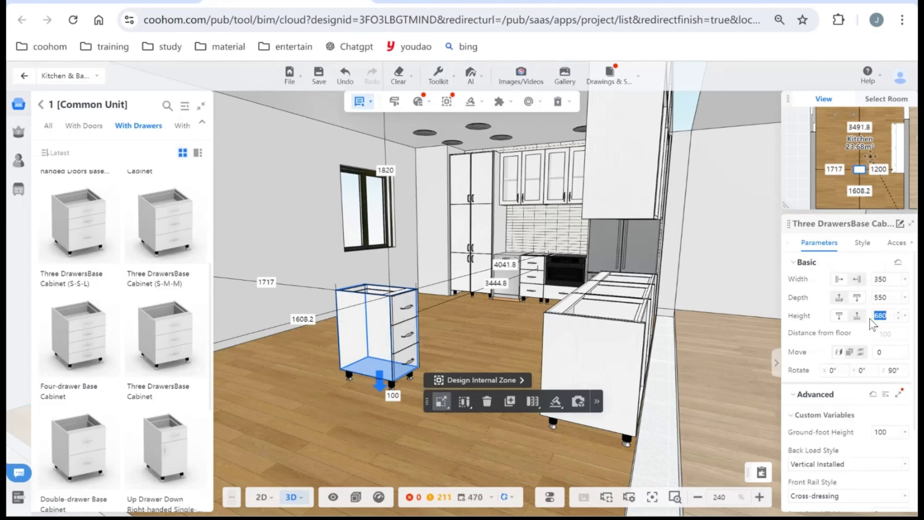
text(750)
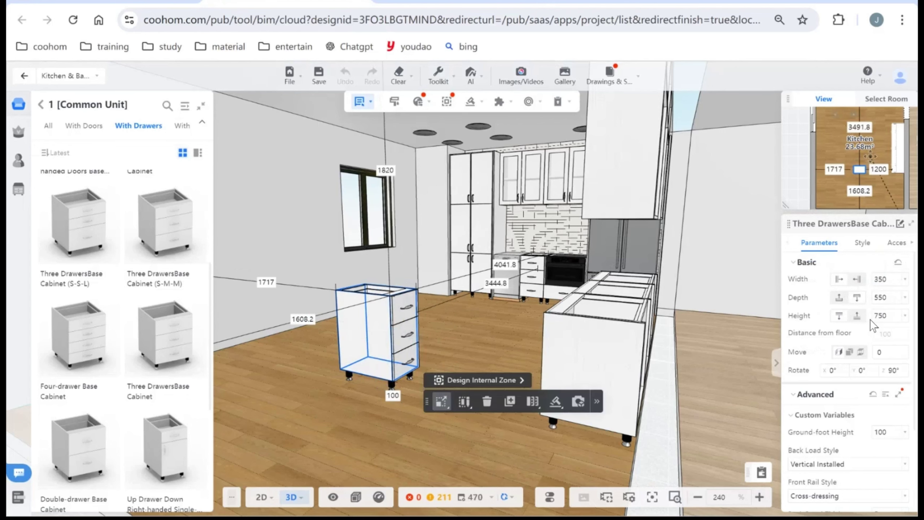
key(Return)
- Place a 400-wide Up Drawer Down right-handed cabinet beside the island cabinet
scroll(375, 419, up, 5)
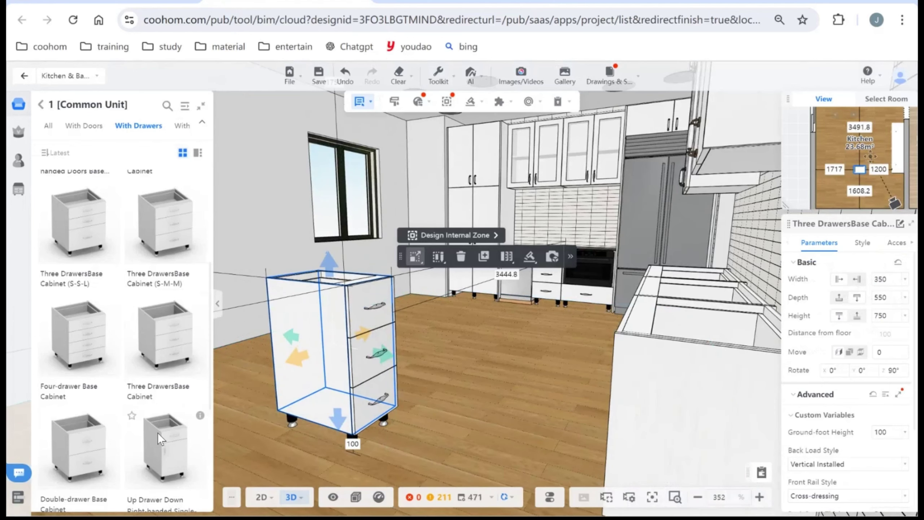
click(445, 345)
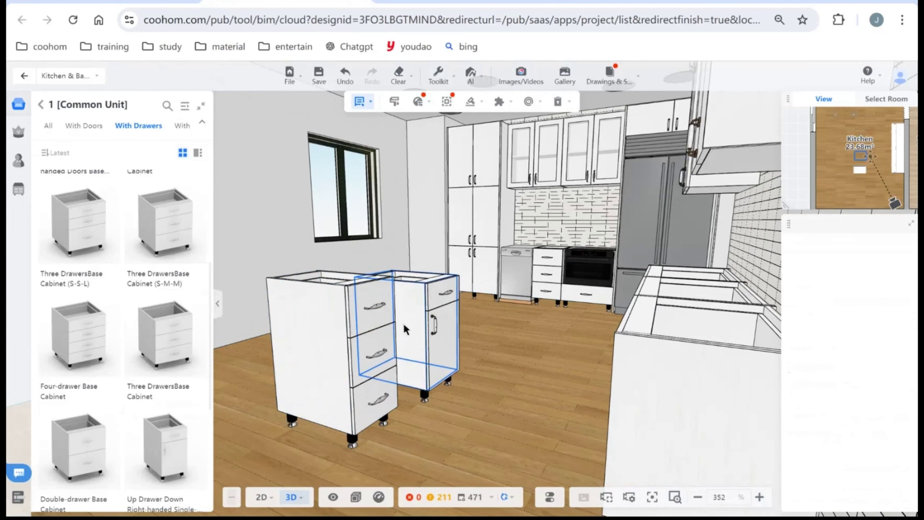
click(400, 325)
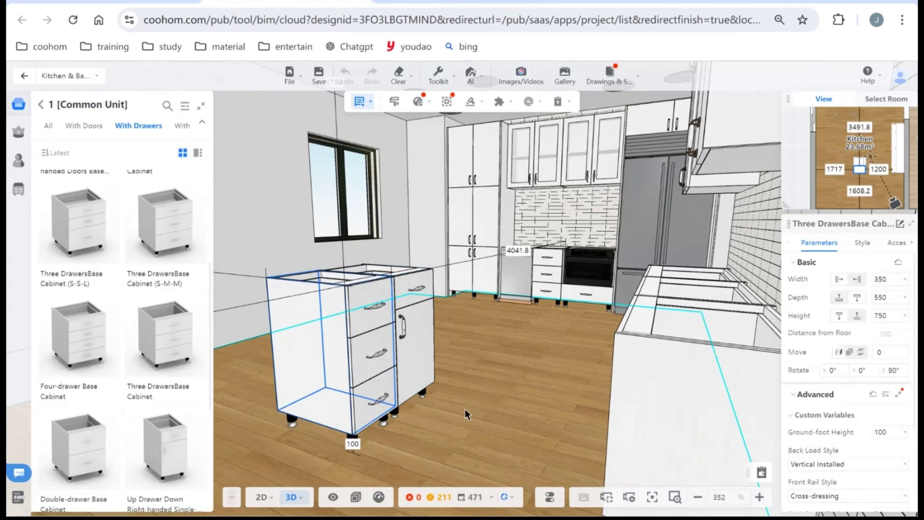
key(e)
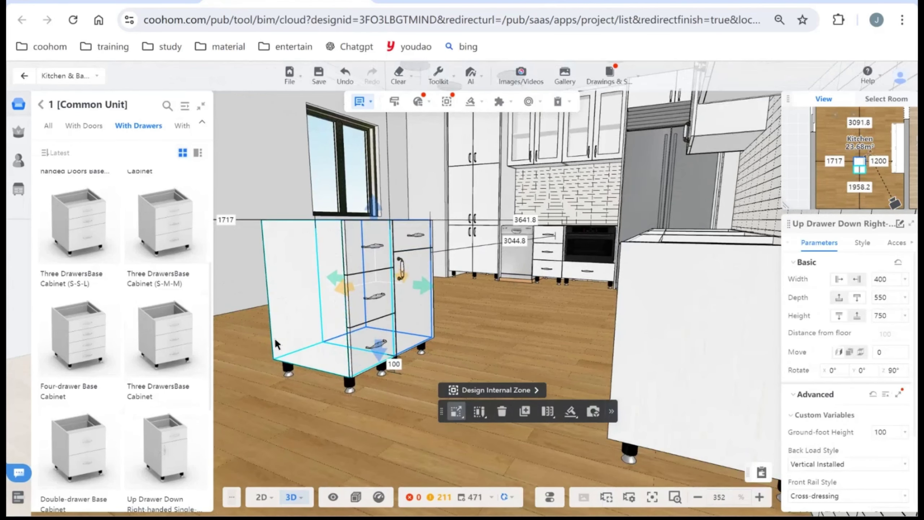
drag(438, 358, 302, 349)
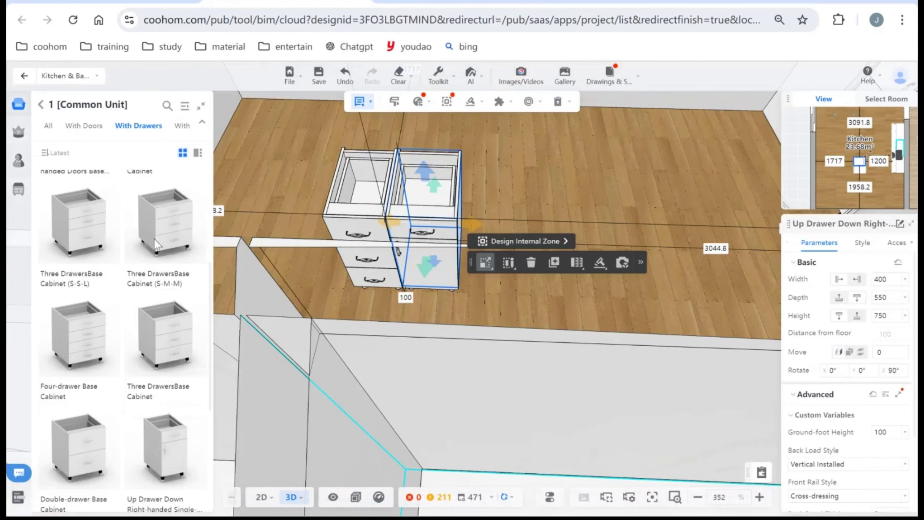
- Expand the cabinet library to the full catalog showing Base Cabinet > Common Unit > With Doors
scroll(154, 239, up, 3)
scroll(164, 279, down, 6)
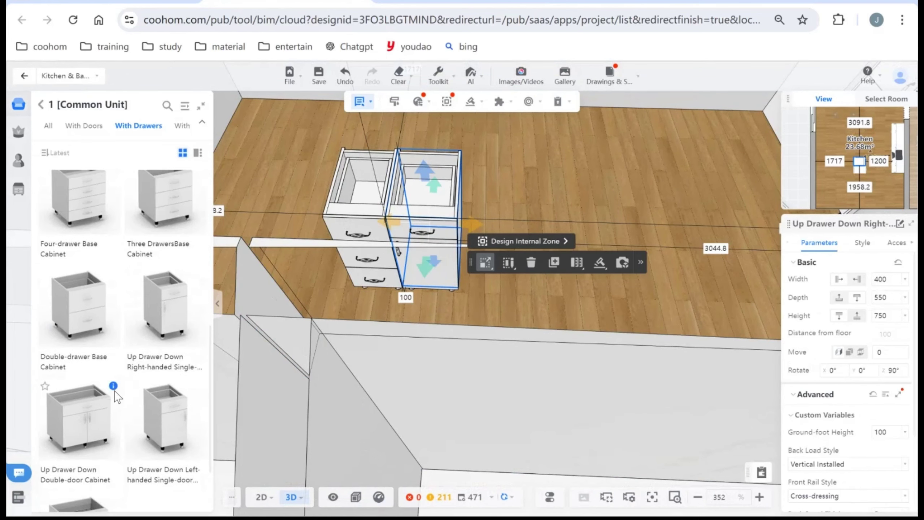
mouse_move(113, 385)
scroll(109, 230, up, 3)
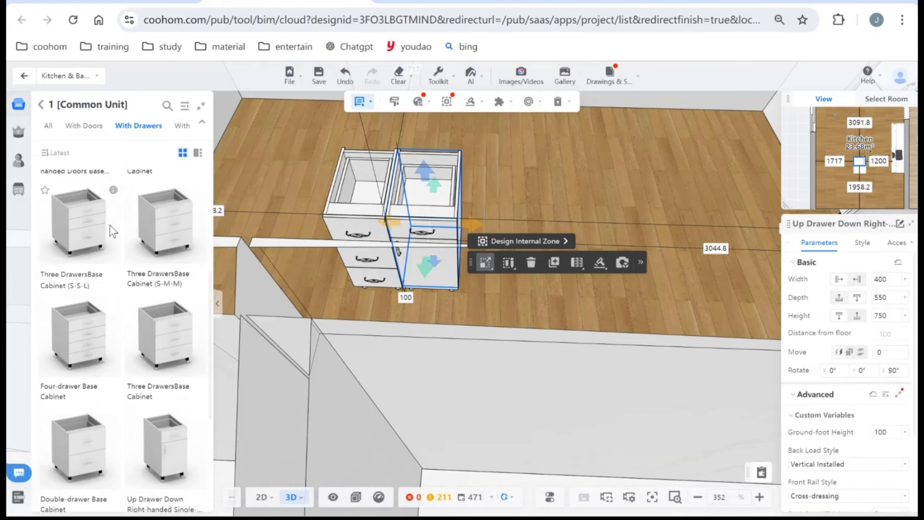
scroll(119, 299, up, 5)
click(186, 105)
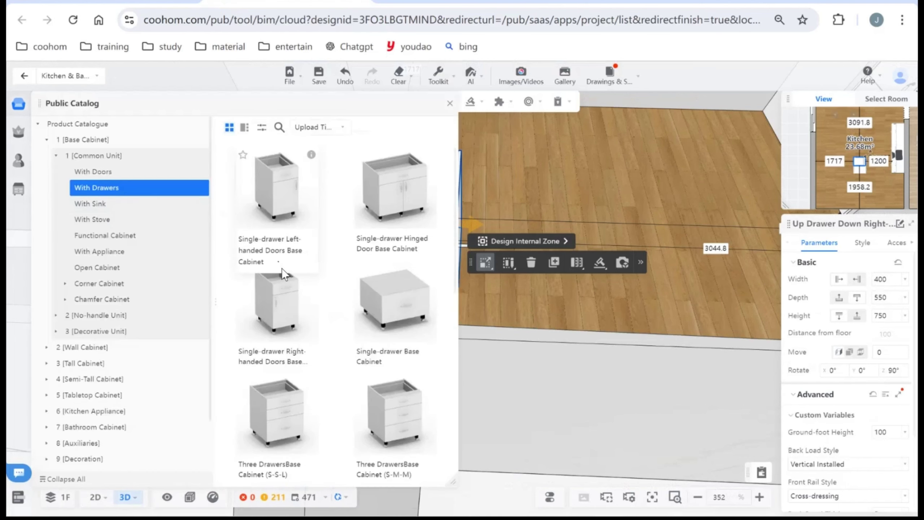
click(93, 171)
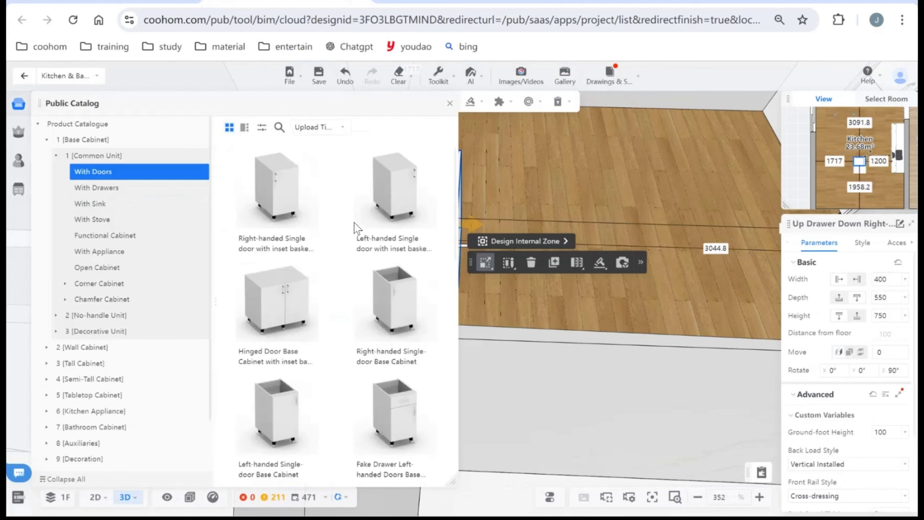
scroll(354, 302, down, 10)
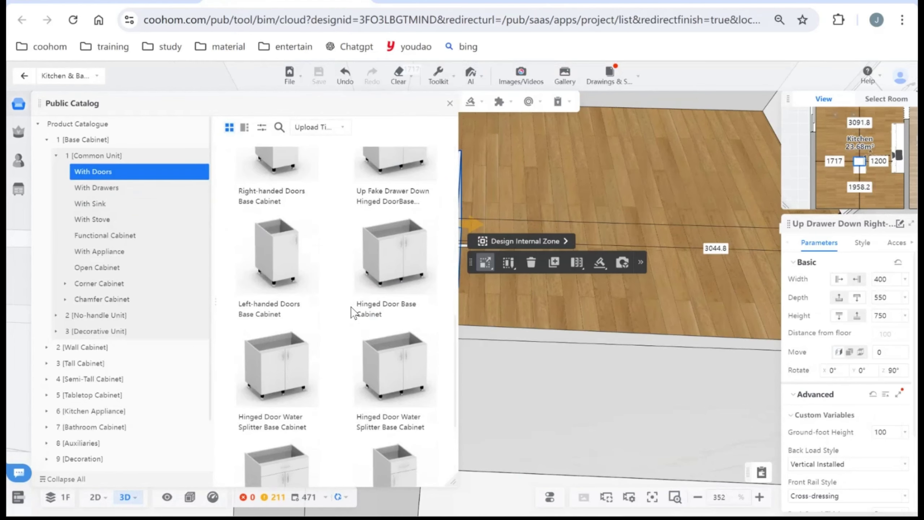
scroll(365, 300, down, 3)
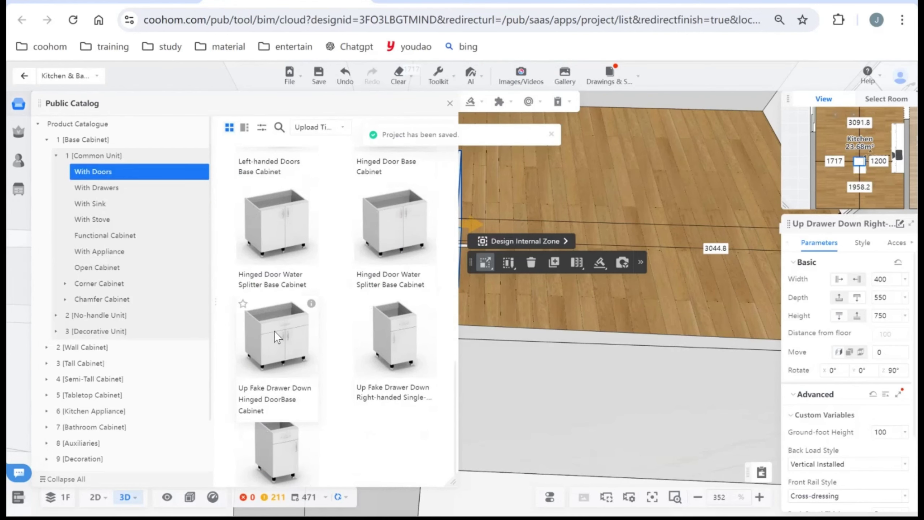
- Place an 800-wide Up Fake Drawer Down hinged door cabinet beside the island cabinets
click(289, 329)
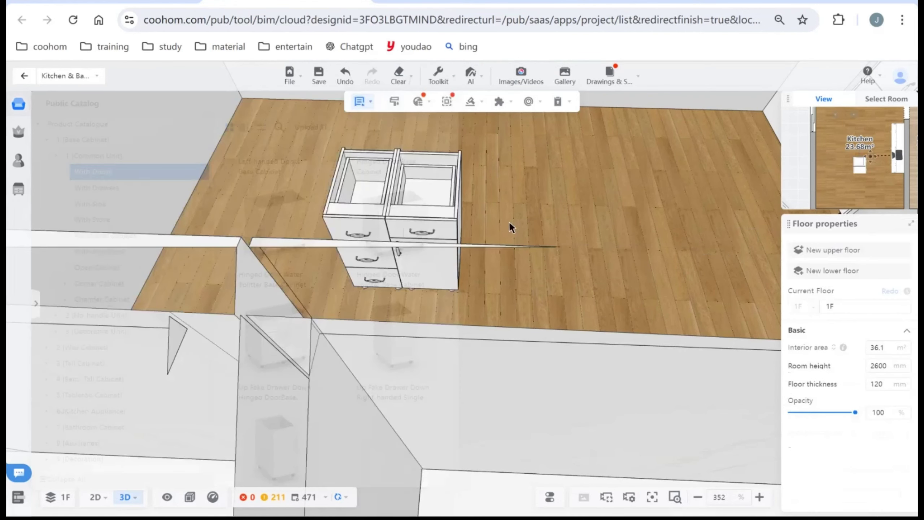
click(477, 224)
click(498, 224)
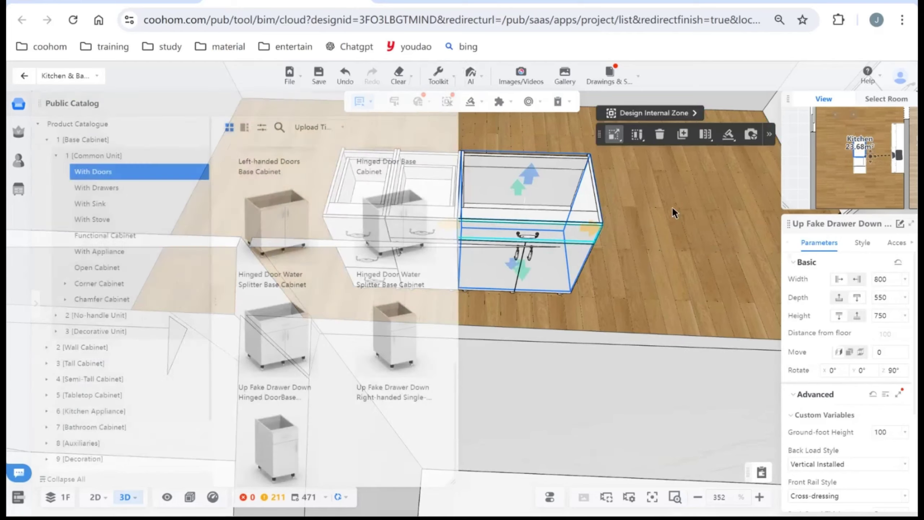
right_drag(658, 201, 611, 214)
drag(611, 213, 470, 278)
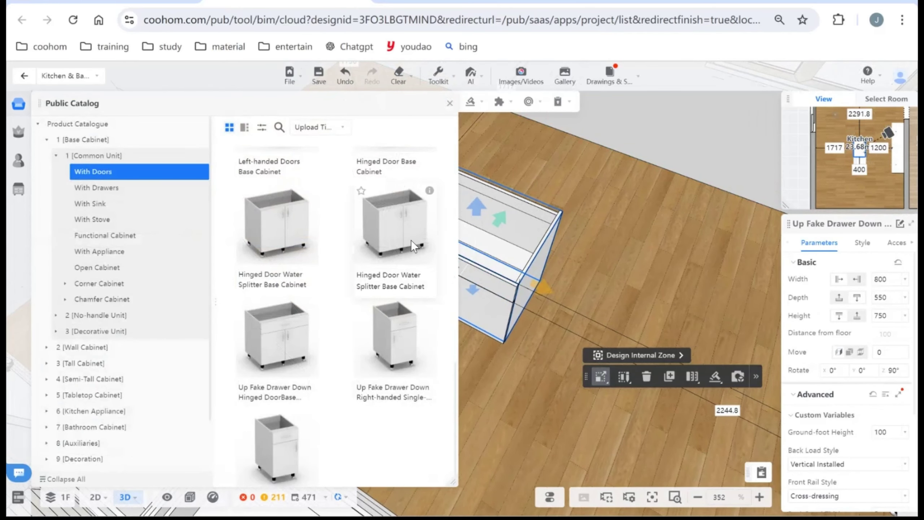
- Add a Hinged Door Water Splitter cabinet to the row, undoing an extra end cabinet
click(580, 285)
click(551, 288)
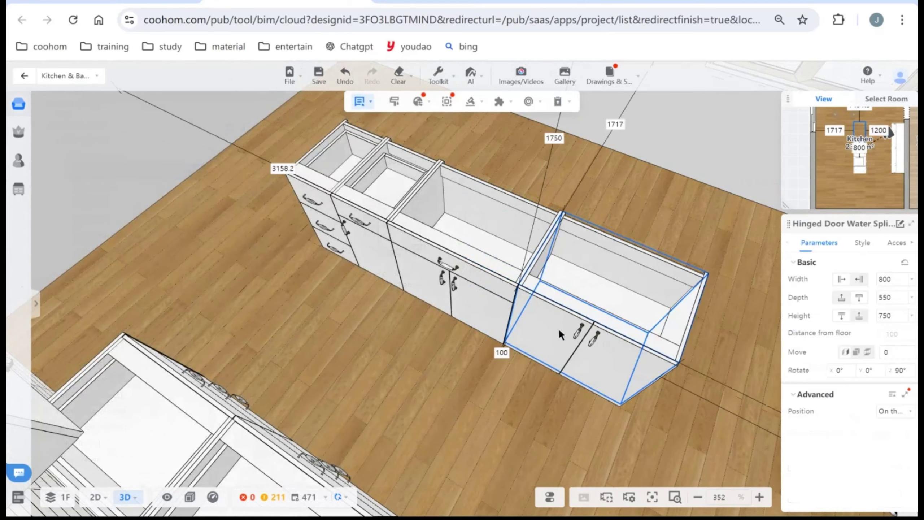
click(498, 379)
click(276, 339)
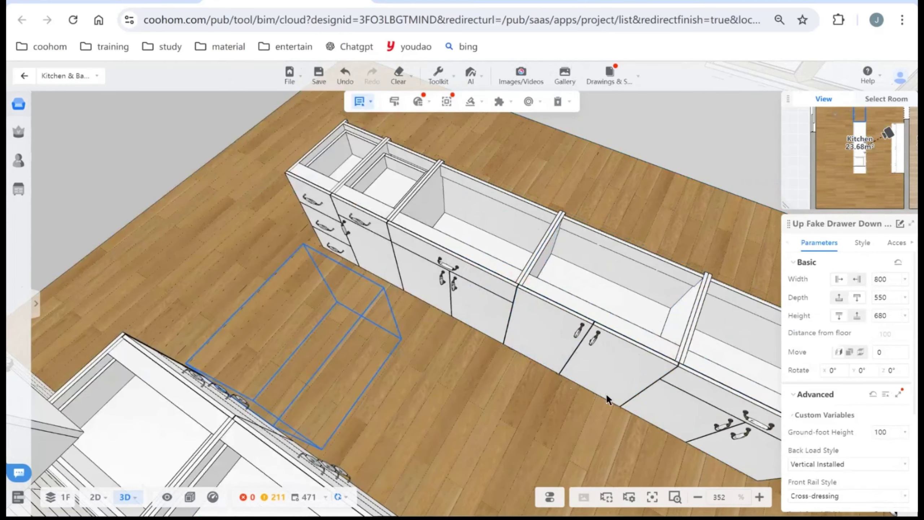
click(523, 373)
scroll(524, 373, down, 3)
scroll(618, 407, down, 1)
click(623, 409)
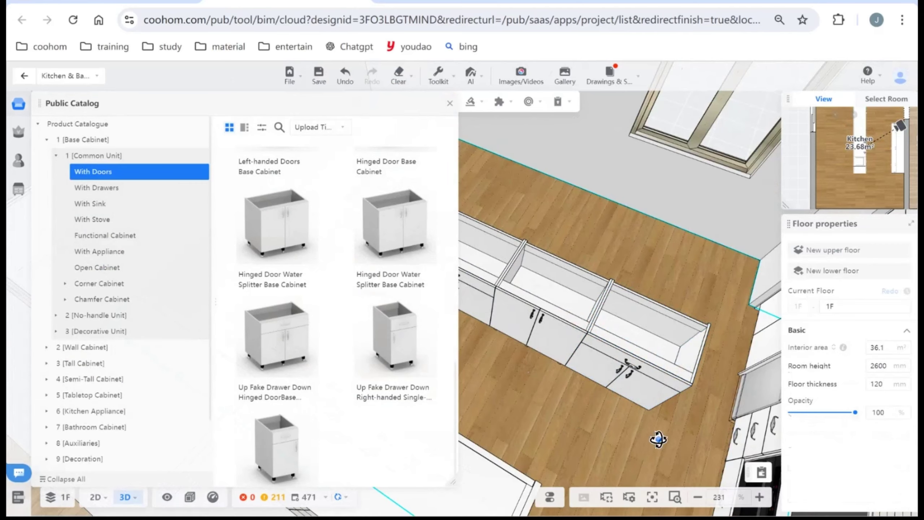
mouse_move(658, 439)
mouse_down()
mouse_move(593, 308)
mouse_move(646, 287)
mouse_up()
key(ctrl+z)
- Check the 2D plan, dock the catalog to its narrow form, and return to 3D
key(1)
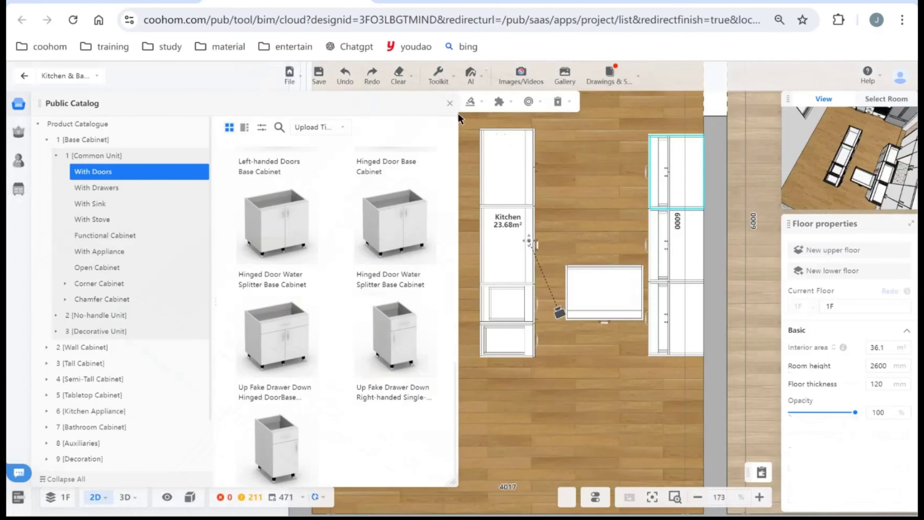
scroll(596, 271, down, 3)
click(450, 103)
scroll(622, 192, up, 5)
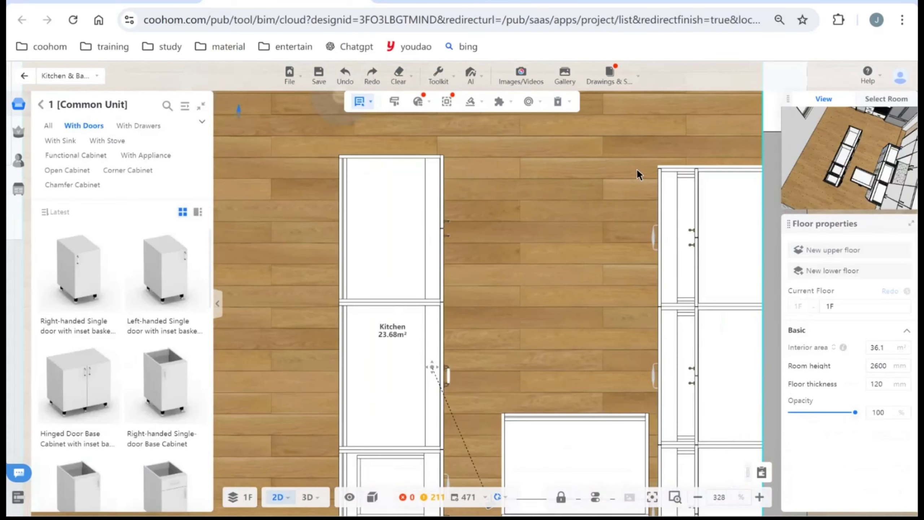
key(3)
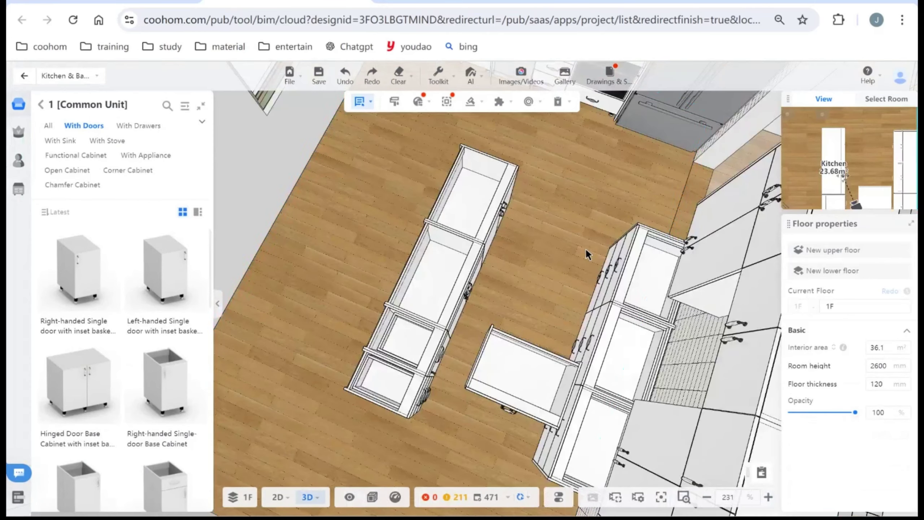
- Width-adapt the two island cabinets to 750 and delete the stray open-drawer cabinet
click(638, 255)
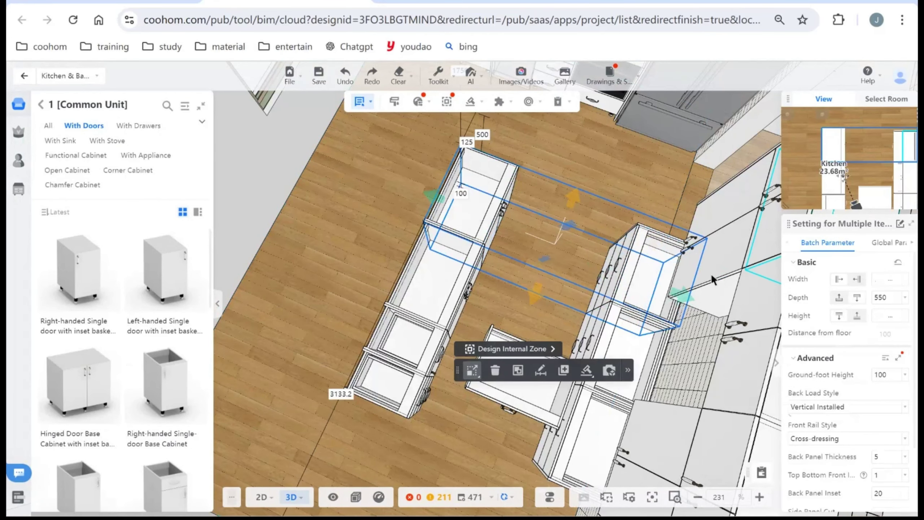
mouse_move(627, 370)
mouse_move(629, 265)
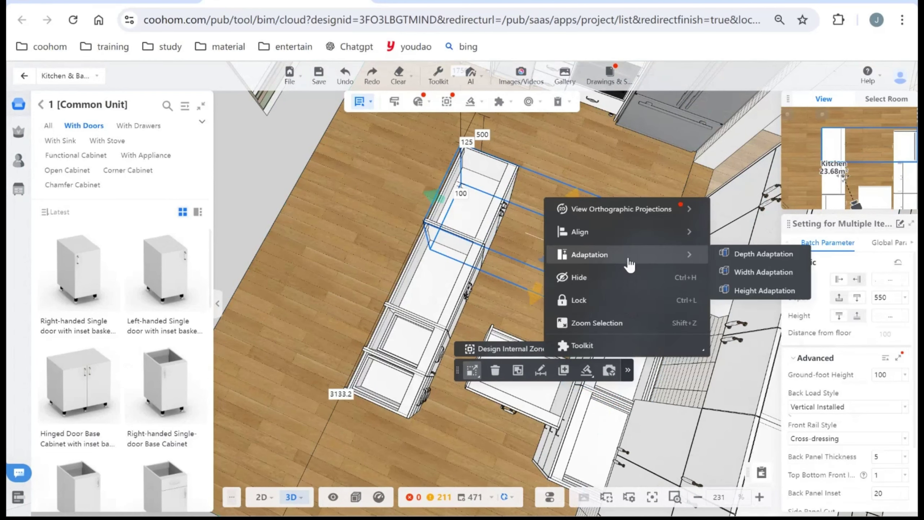
click(754, 274)
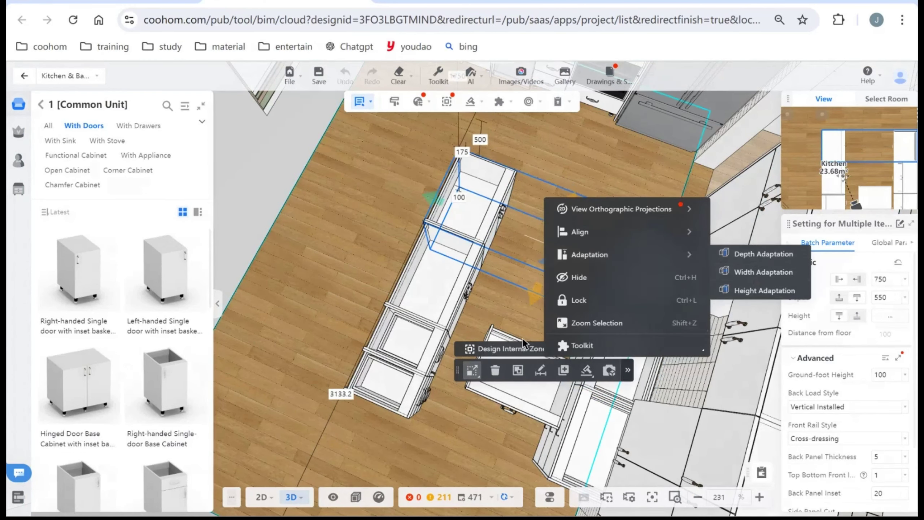
right_drag(611, 171, 553, 303)
click(553, 301)
key(Delete)
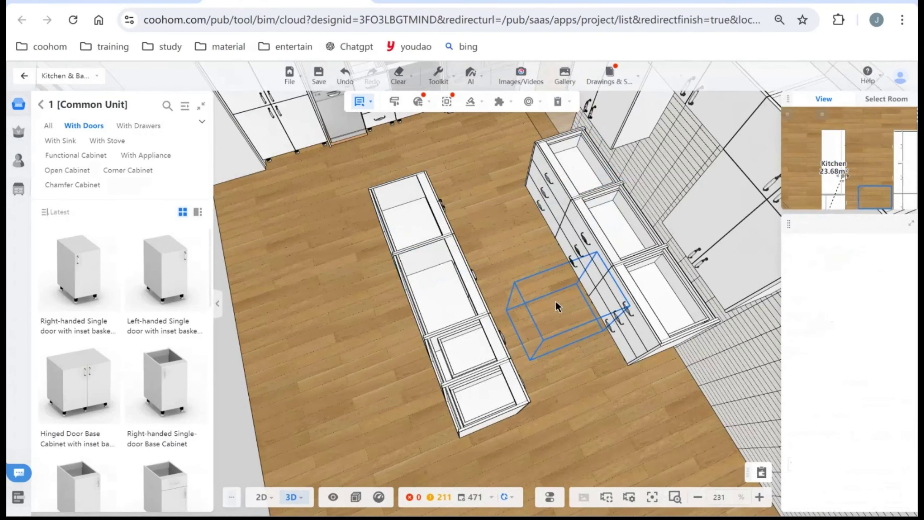